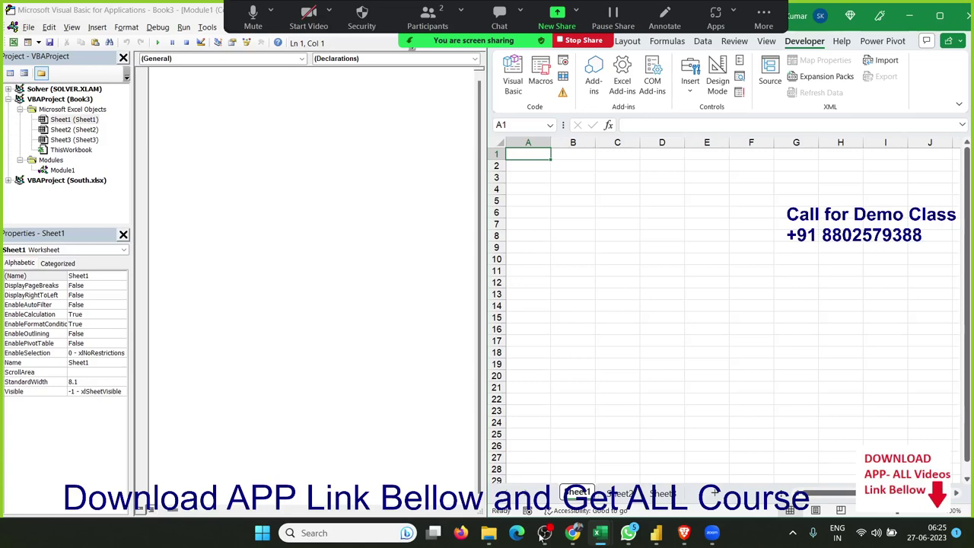
Type the label 'Month' into cell A3 of Sheet1 and confirm the entry.
{"action": "left_click", "coordinate": [616, 269]}
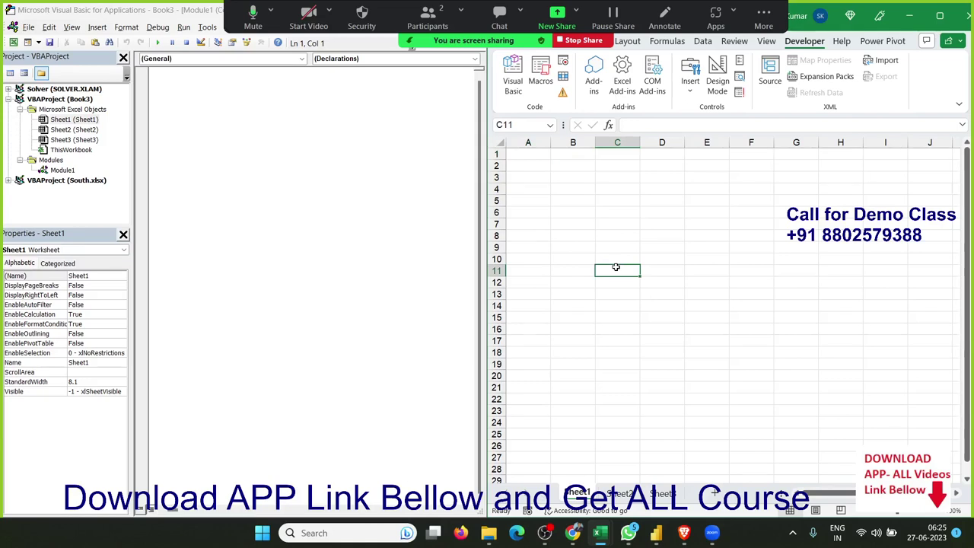
{"action": "left_click", "coordinate": [547, 163]}
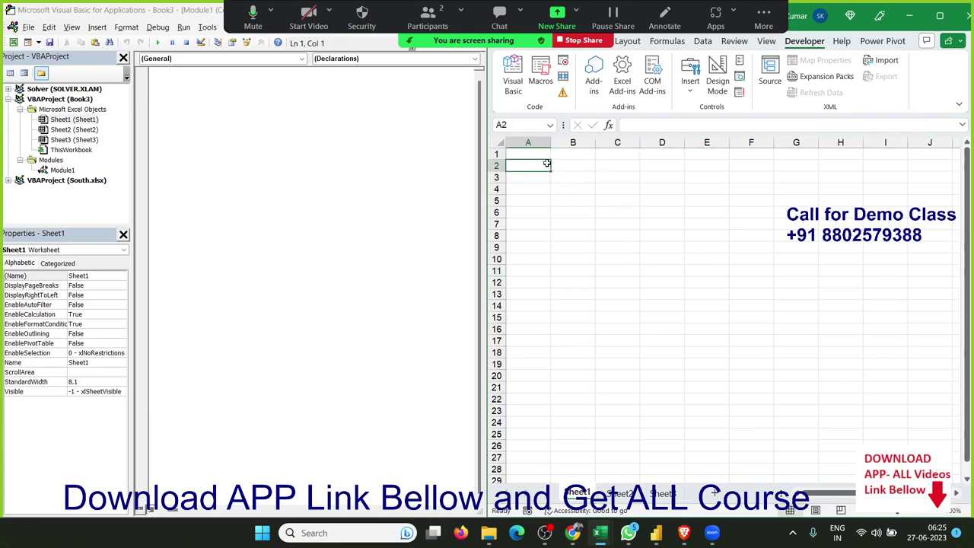
{"action": "left_click", "coordinate": [210, 125]}
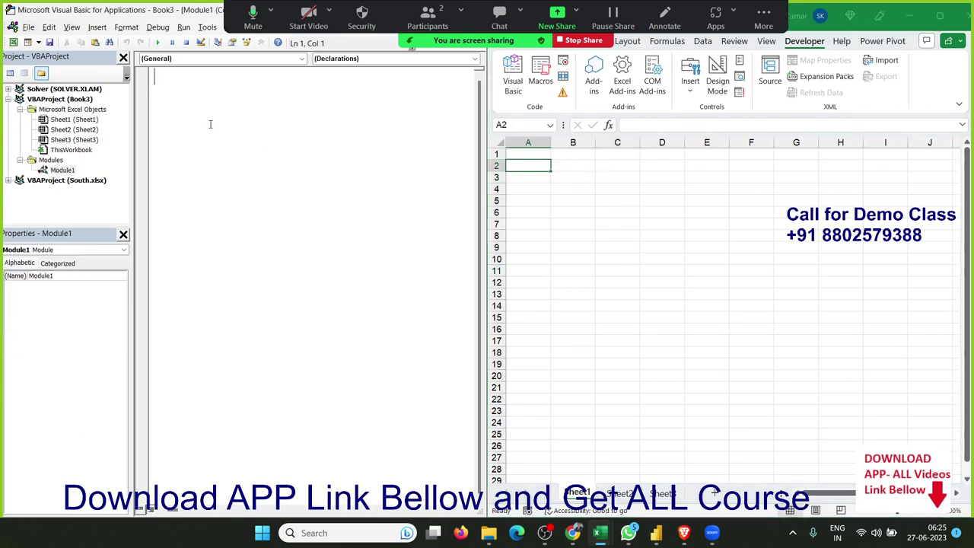
{"action": "left_click", "coordinate": [532, 178]}
{"action": "type", "text": "M"}
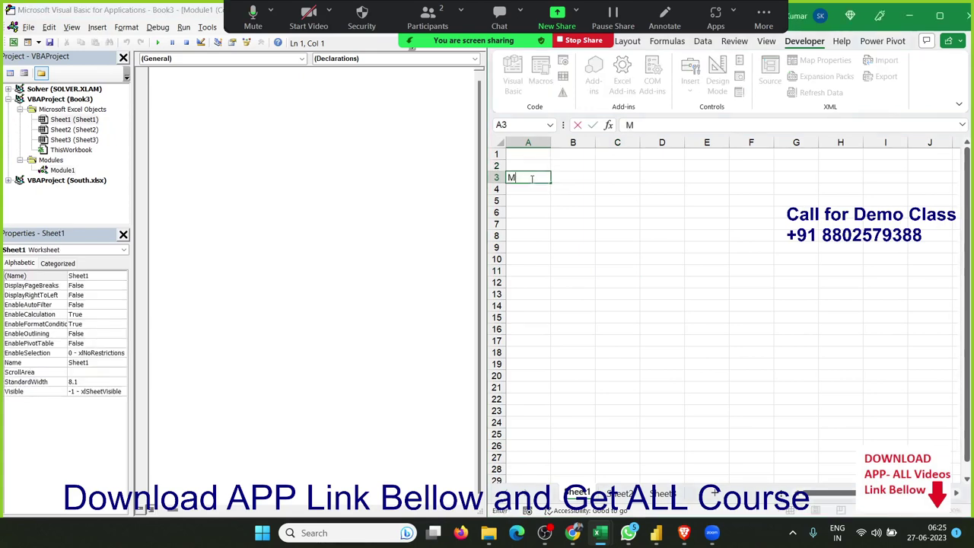
{"action": "type", "text": "onth"}
{"action": "left_click", "coordinate": [522, 222]}
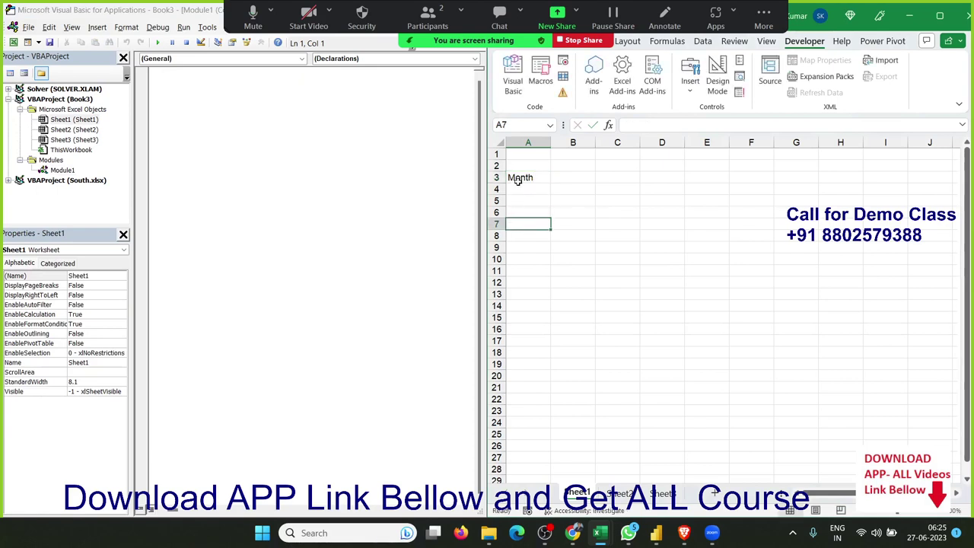
{"action": "left_click", "coordinate": [518, 181]}
Create an empty Sub pro_1() macro with End Sub in Module1.
{"action": "left_click", "coordinate": [161, 113]}
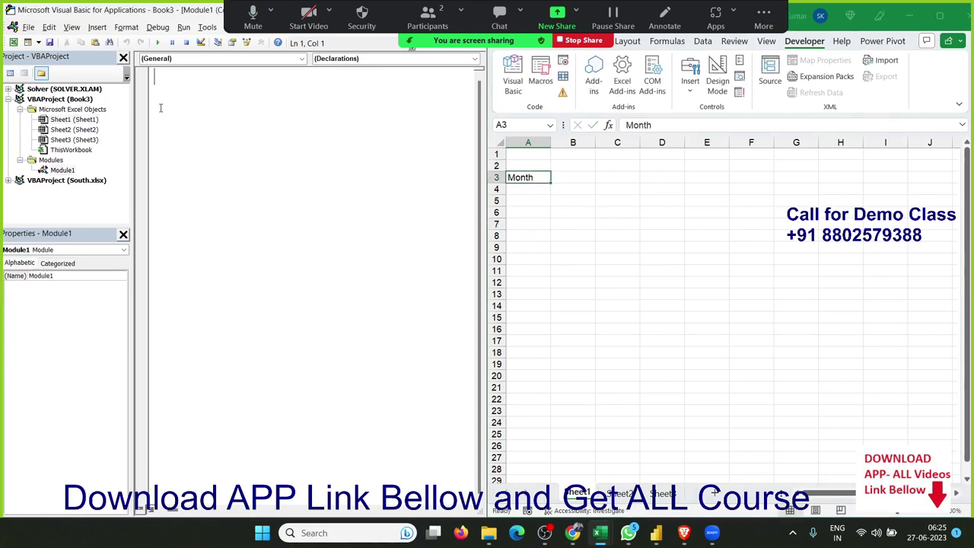
{"action": "type", "text": "Sub "}
{"action": "type", "text": "pro"}
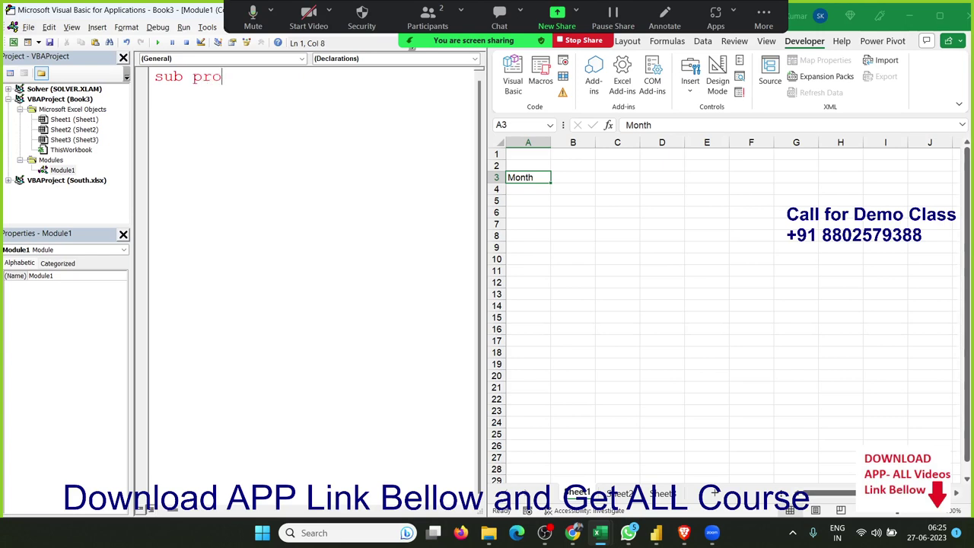
{"action": "type", "text": "_1()"}
{"action": "key", "text": "Return"}
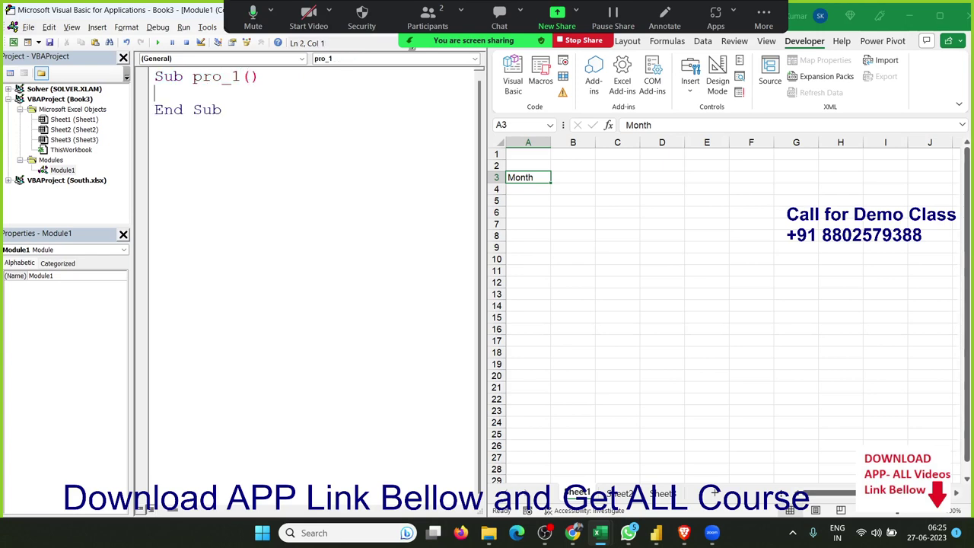
{"action": "key", "text": "Return"}
{"action": "key", "text": "Return"}
{"action": "key", "text": "Return"}
{"action": "key", "text": "Up"}
{"action": "key", "text": "Up"}
Add the line Range("A3").Value = "Month" inside pro_1.
{"action": "type", "text": "ra"}
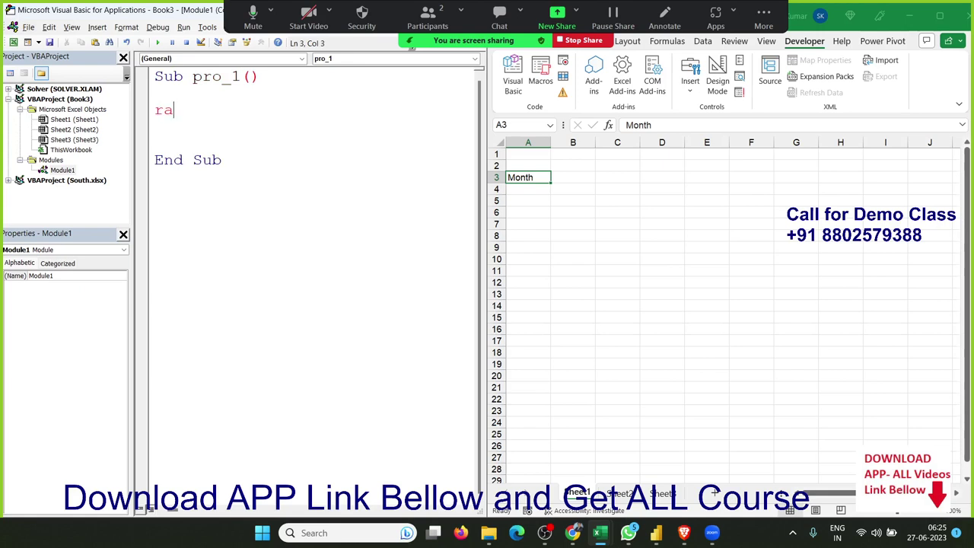
{"action": "type", "text": "nge("}
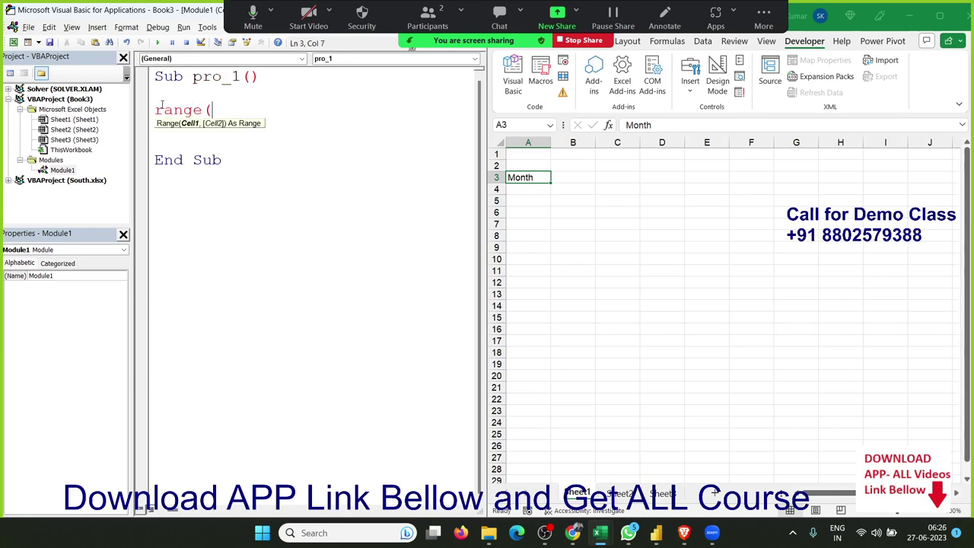
{"action": "type", "text": "\"A3\""}
{"action": "type", "text": ").v"}
{"action": "key", "text": "Down"}
{"action": "key", "text": "space"}
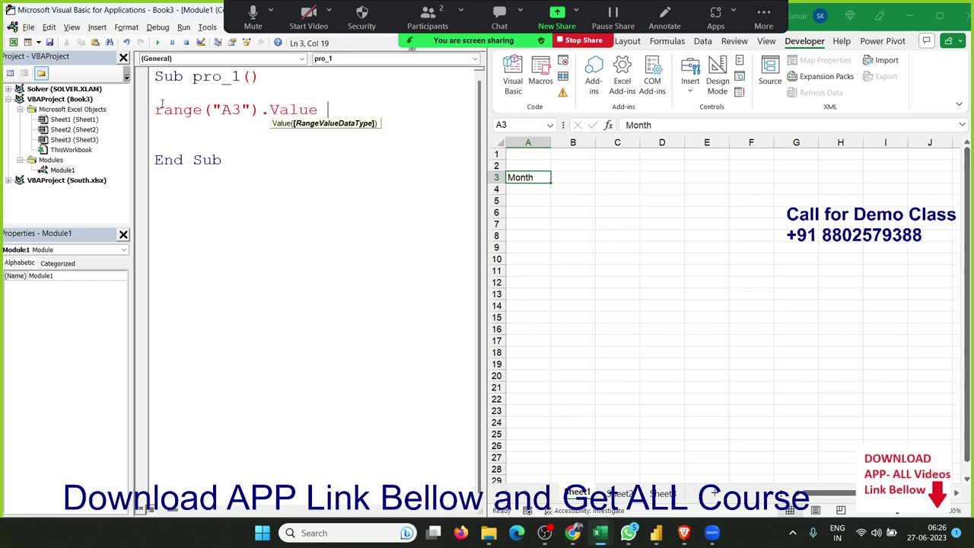
{"action": "type", "text": "= \""}
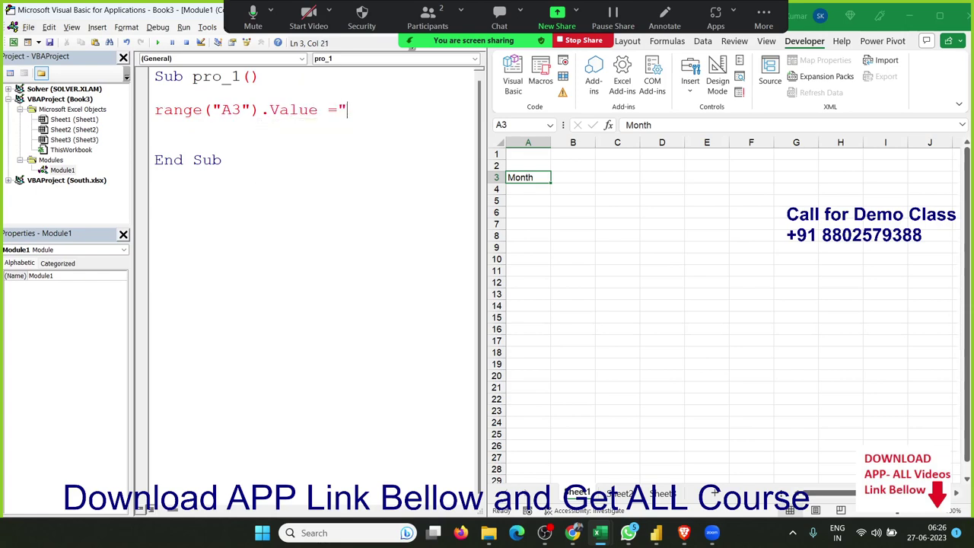
{"action": "type", "text": "Month"}
{"action": "type", "text": "\""}
{"action": "key", "text": "Return"}
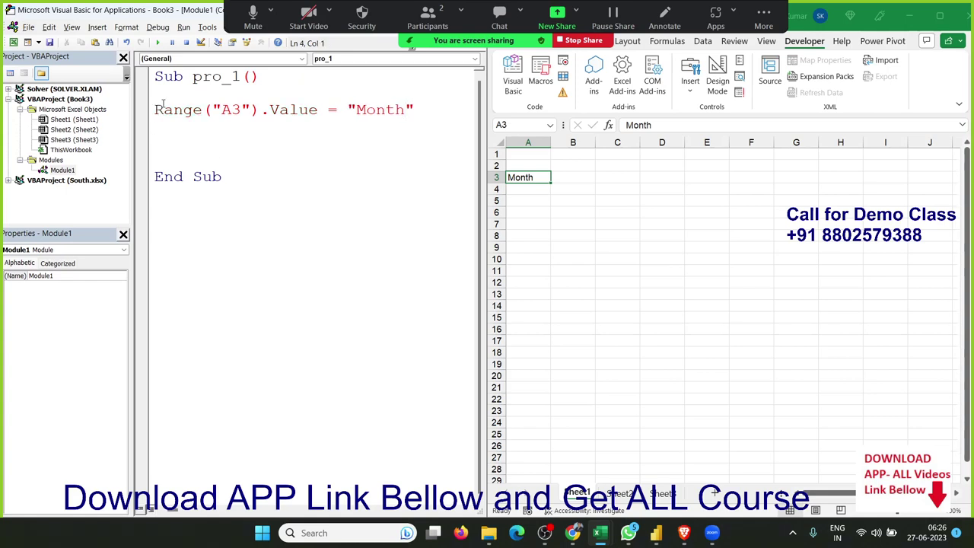
{"action": "left_click", "coordinate": [583, 177]}
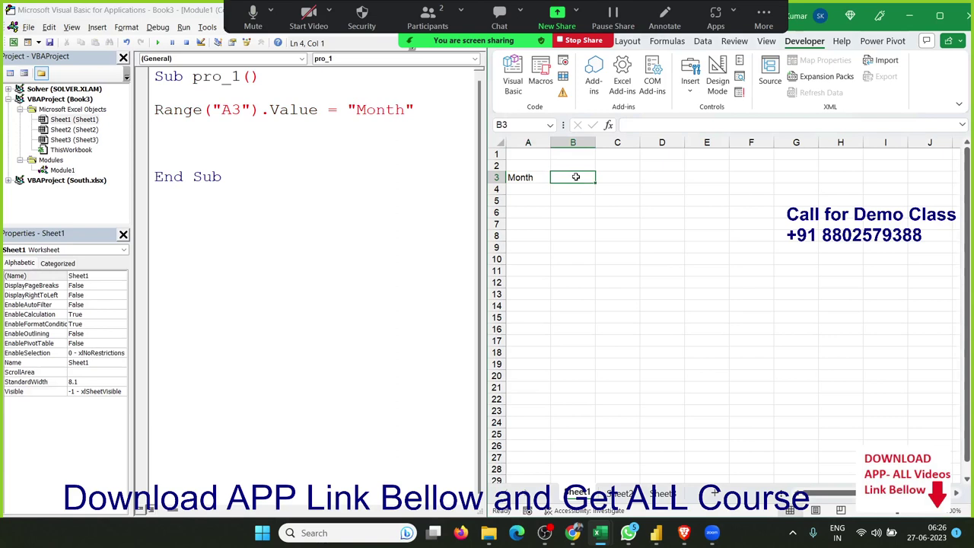
{"action": "left_click", "coordinate": [229, 123]}
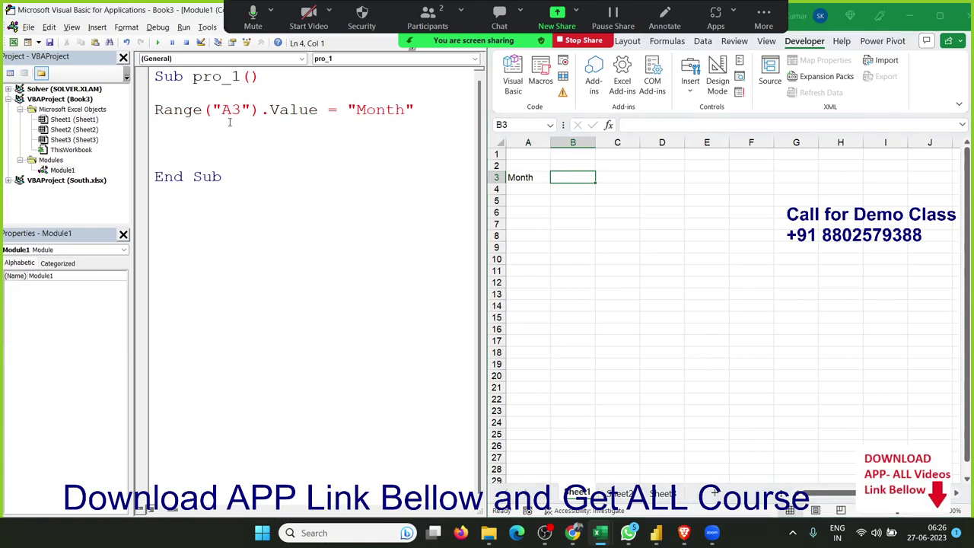
{"action": "key", "text": "Up"}
{"action": "key", "text": "Return"}
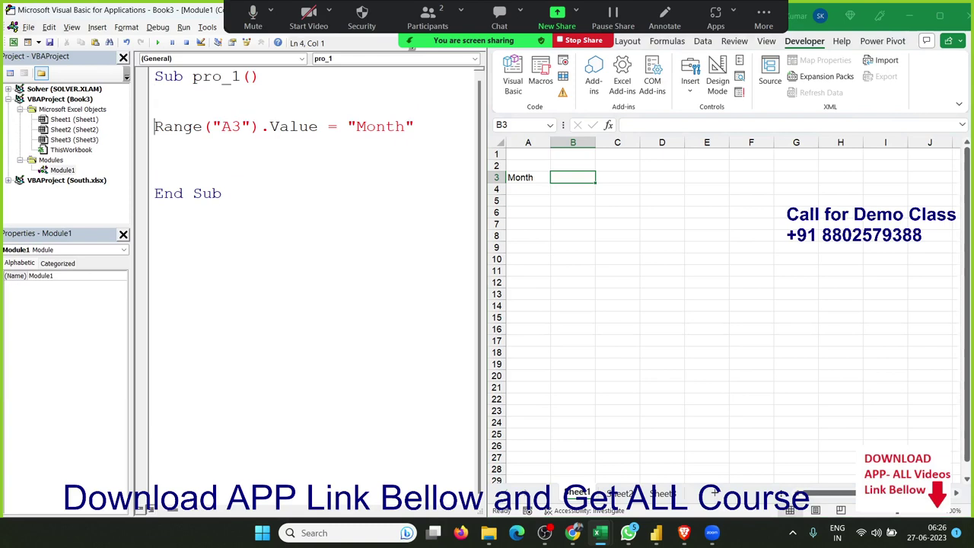
Add Range("B3").Value = InputBox("Enter Month") as the next line of pro_1.
{"action": "left_click", "coordinate": [155, 143]}
{"action": "type", "text": "ran"}
{"action": "type", "text": "ge(\""}
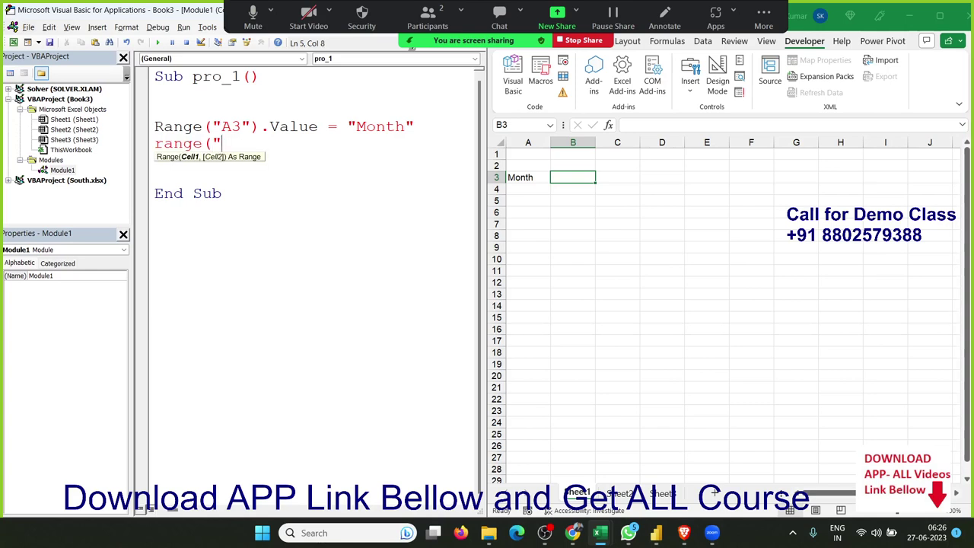
{"action": "type", "text": "B3\")"}
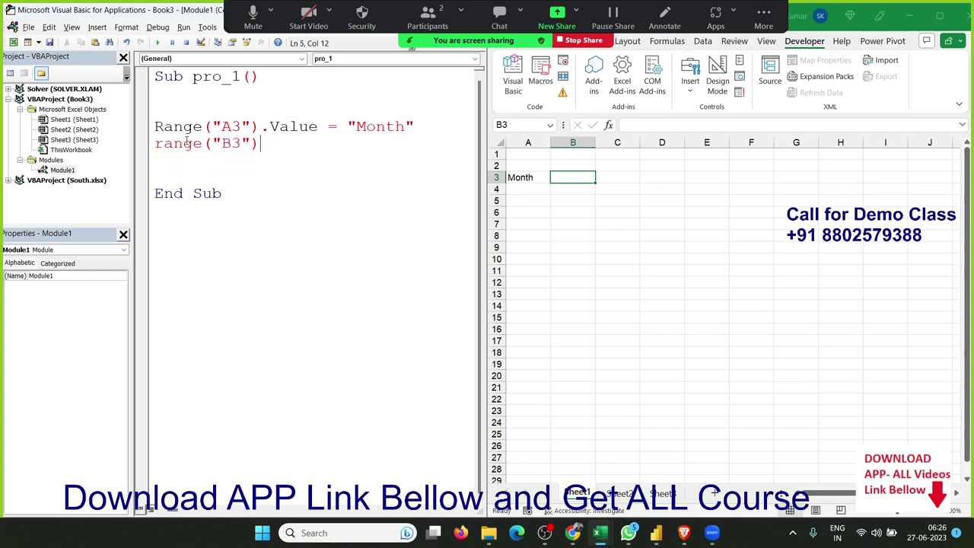
{"action": "type", "text": ".value "}
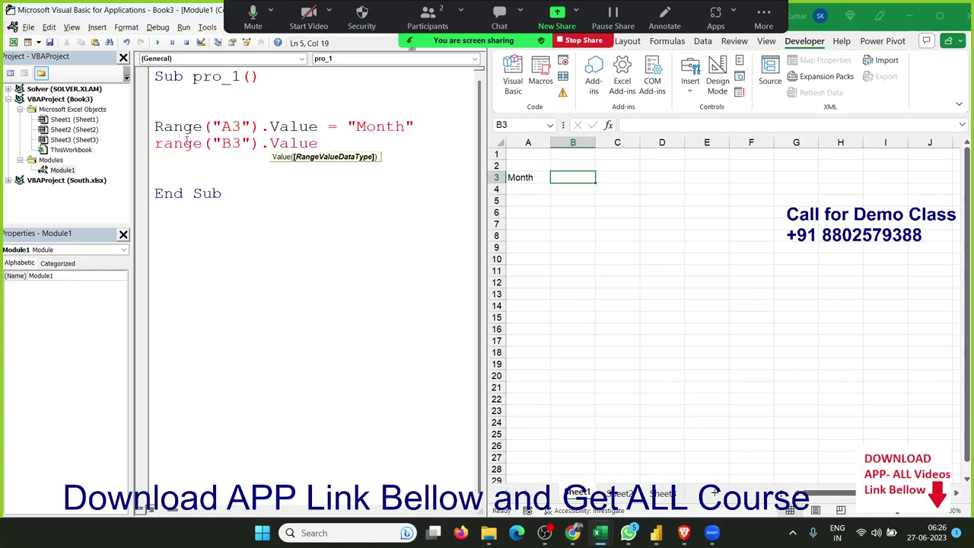
{"action": "type", "text": "= inpu"}
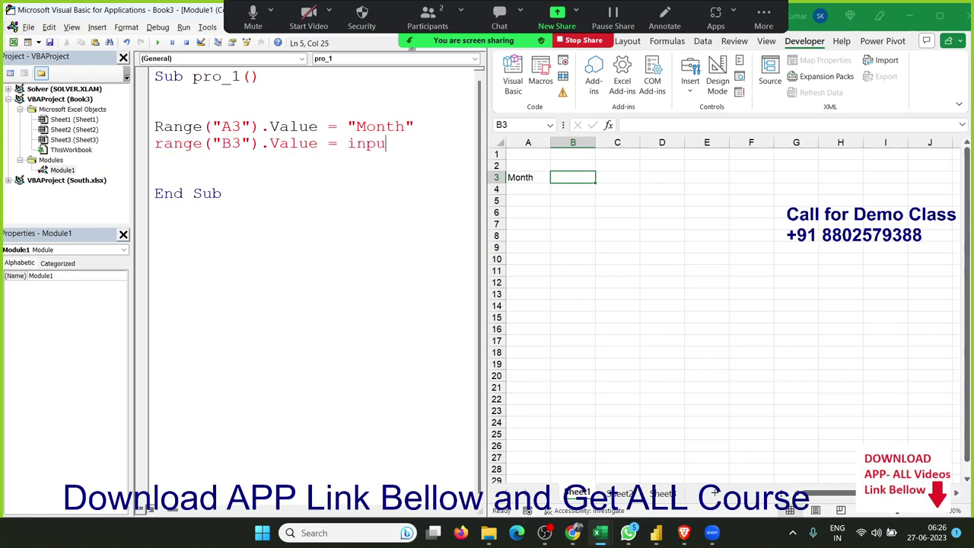
{"action": "type", "text": "tbox"}
{"action": "type", "text": "(\""}
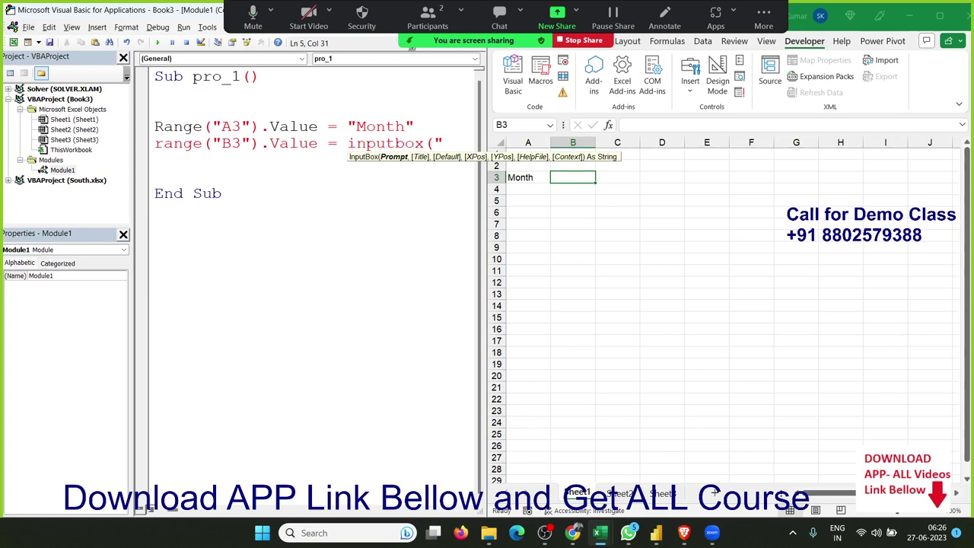
{"action": "type", "text": "Enter "}
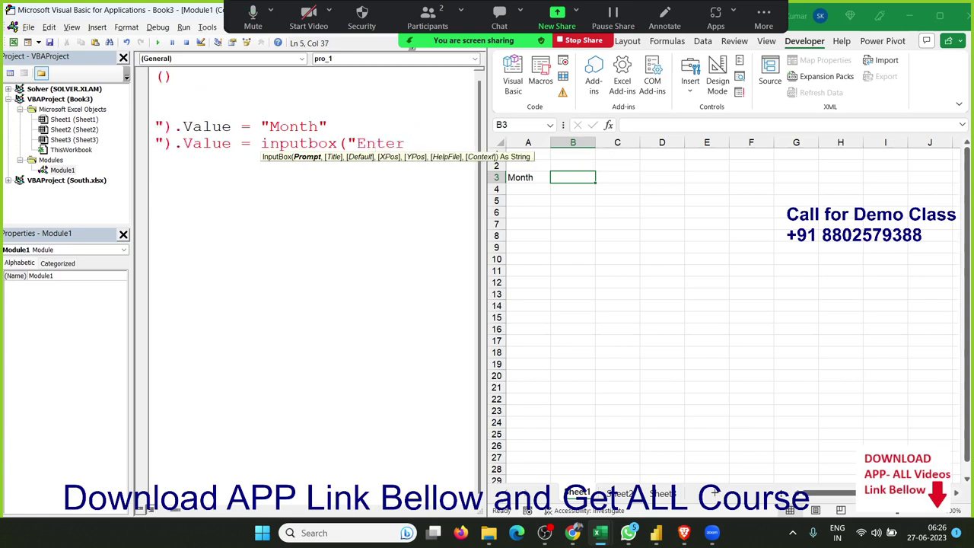
{"action": "type", "text": "Month"}
{"action": "type", "text": "\")"}
{"action": "key", "text": "Return"}
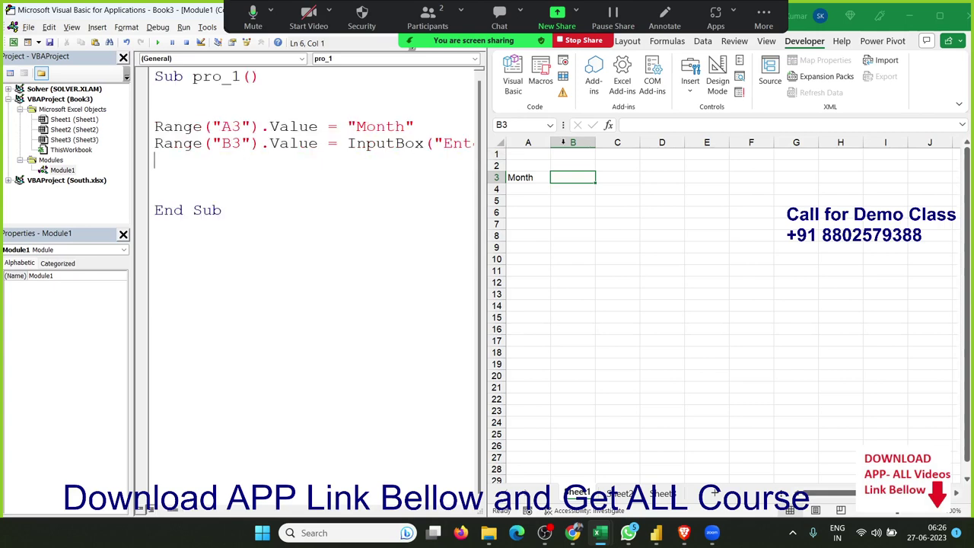
{"action": "left_click", "coordinate": [559, 183]}
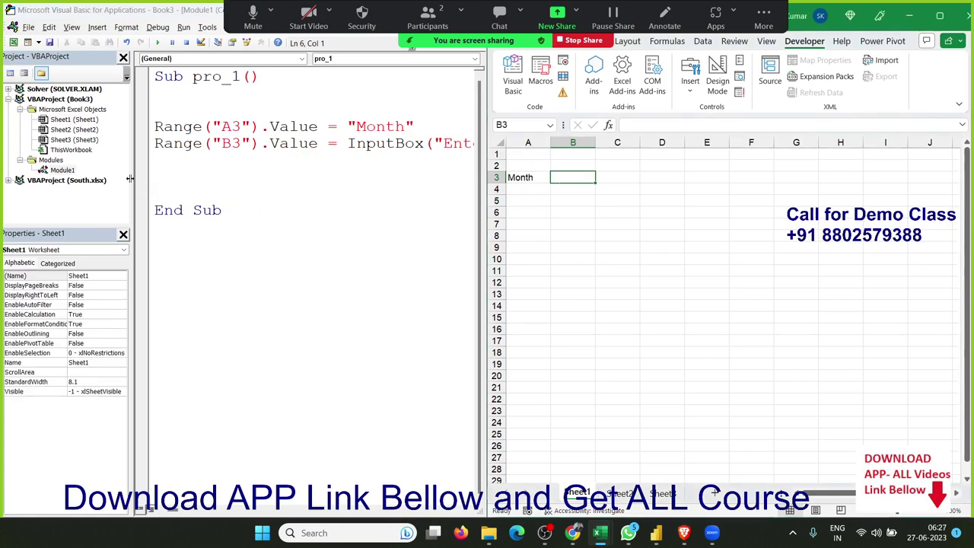
Widen the code editor and enter JAN in cell B3.
{"action": "left_click_drag", "start_coordinate": [130, 178], "coordinate": [107, 178]}
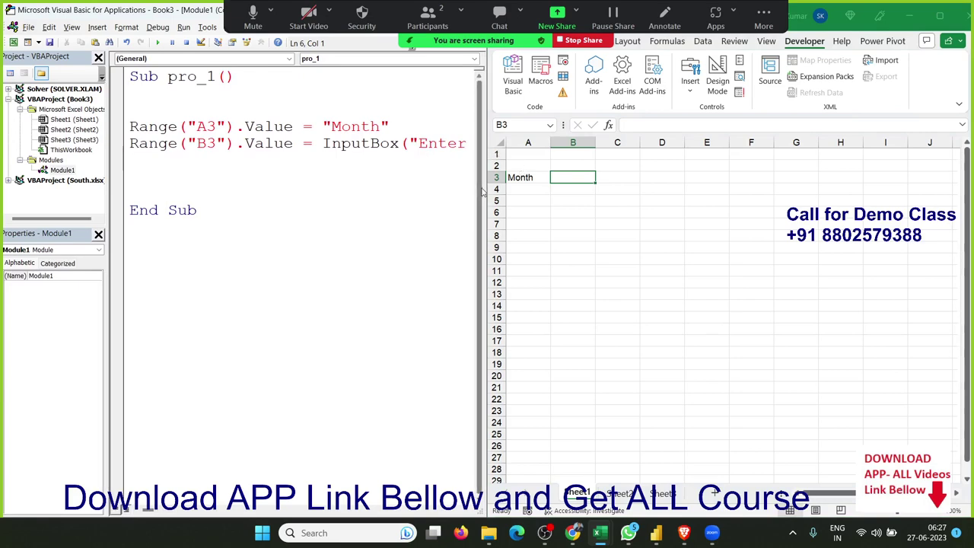
{"action": "left_click_drag", "start_coordinate": [481, 192], "coordinate": [525, 191]}
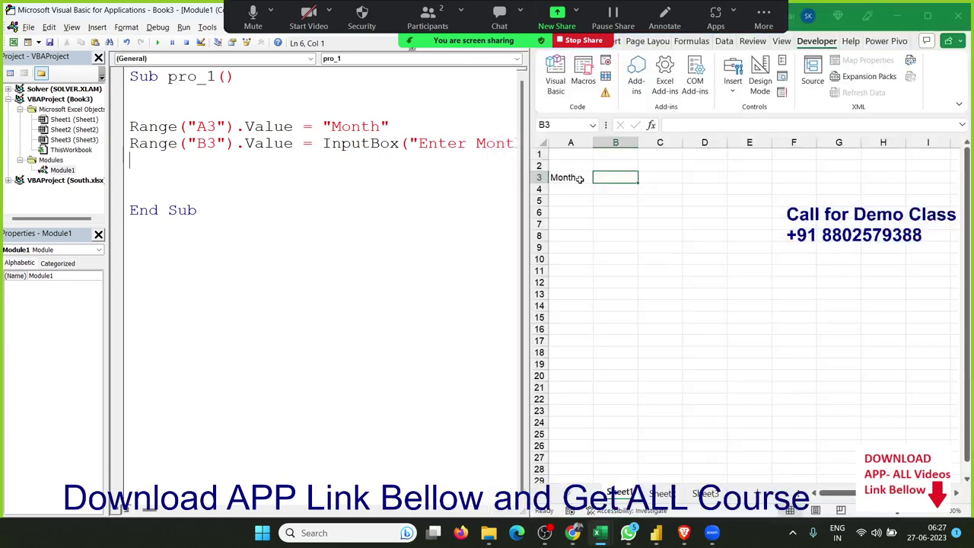
{"action": "left_click", "coordinate": [615, 177]}
{"action": "type", "text": "JAN"}
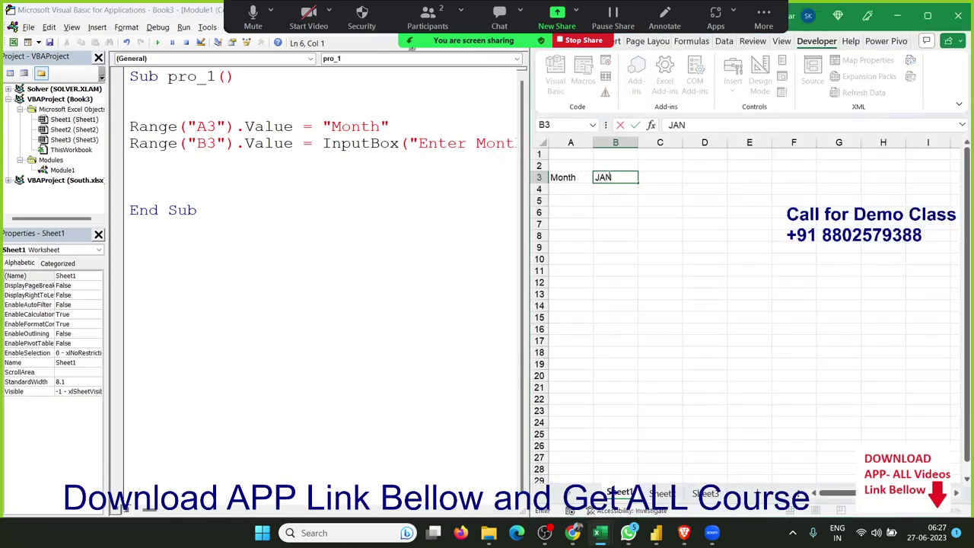
{"action": "key", "text": "Return"}
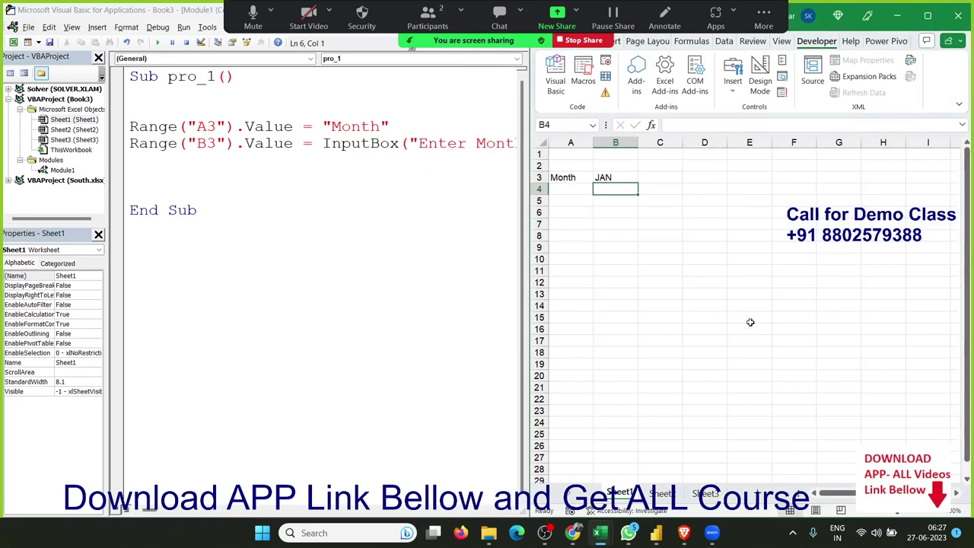
Enter the header Sr in cell A7.
{"action": "left_click", "coordinate": [568, 225]}
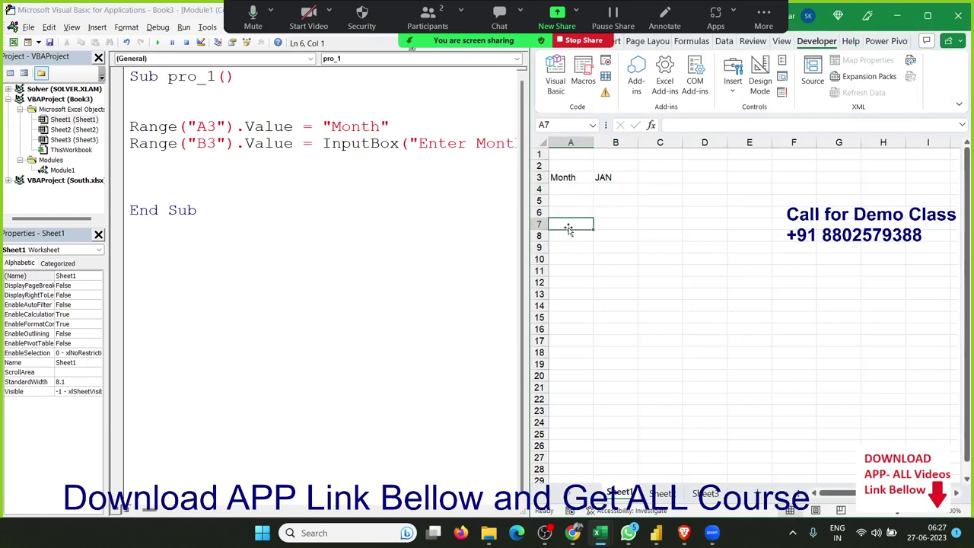
{"action": "type", "text": "Sr"}
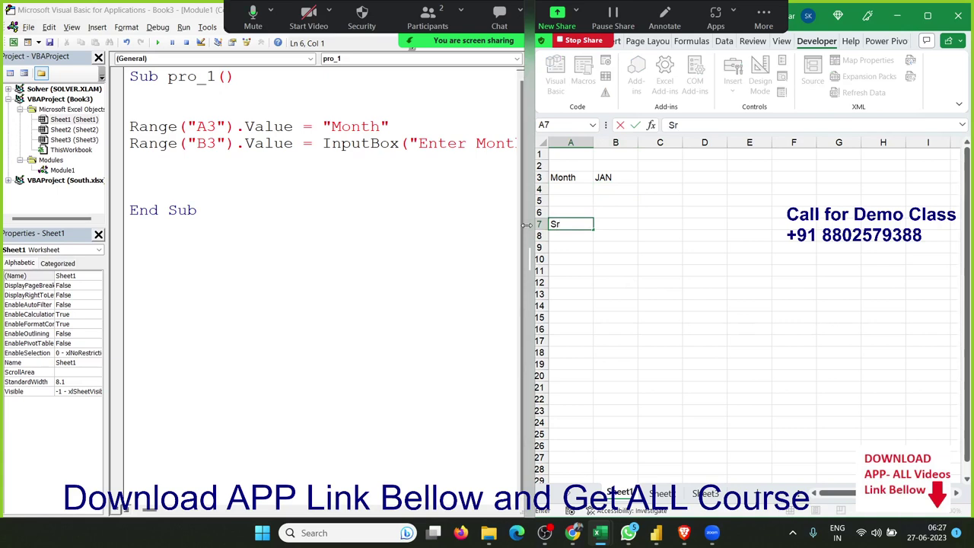
{"action": "left_click", "coordinate": [588, 293]}
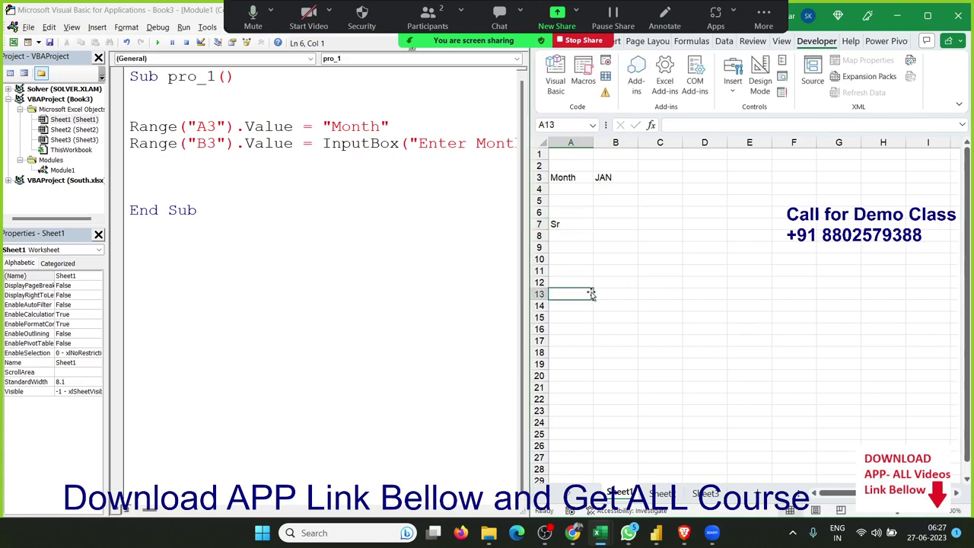
Add Range("A7").Value = "Sr" to pro_1.
{"action": "left_click", "coordinate": [134, 158]}
{"action": "type", "text": "range"}
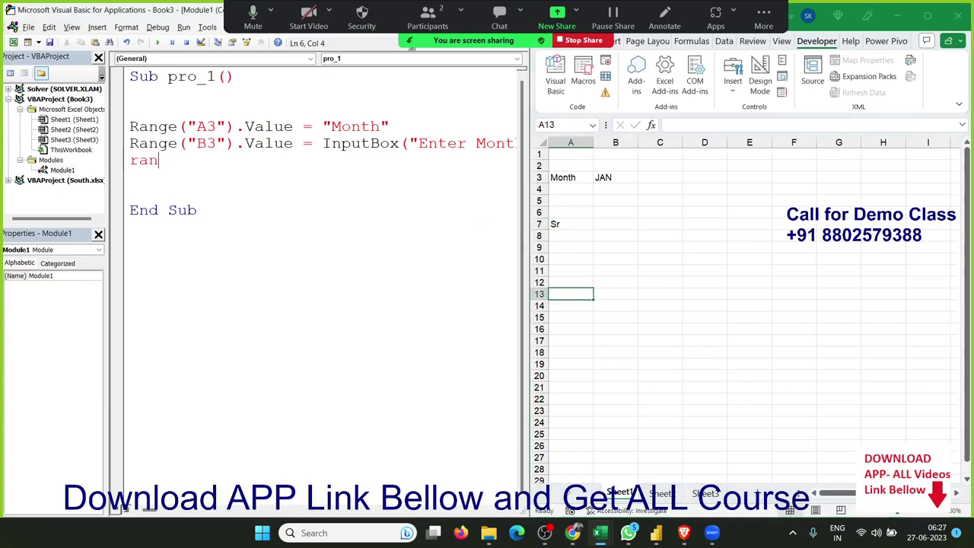
{"action": "type", "text": "(\""}
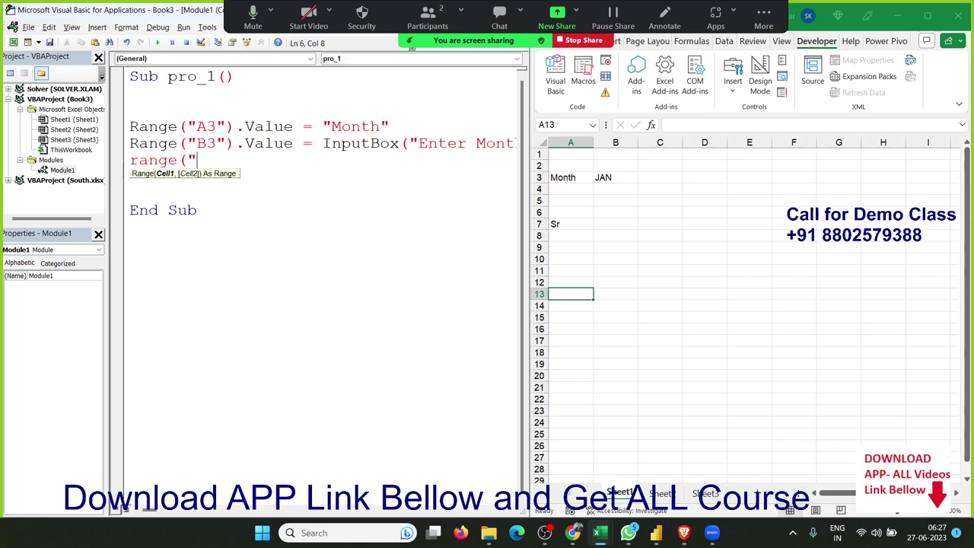
{"action": "type", "text": "A7\""}
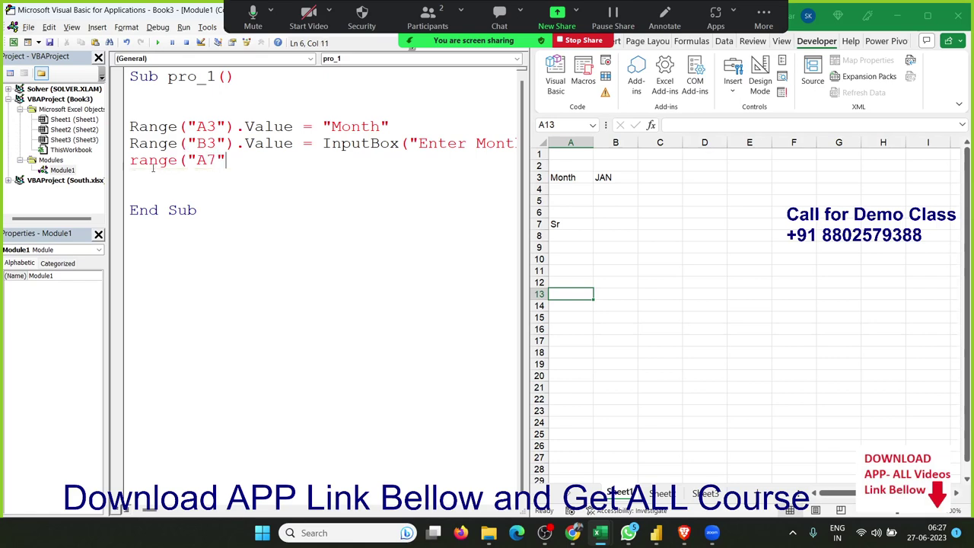
{"action": "type", "text": ").v"}
{"action": "key", "text": "Tab"}
{"action": "type", "text": "= "}
{"action": "type", "text": "\"Sr\""}
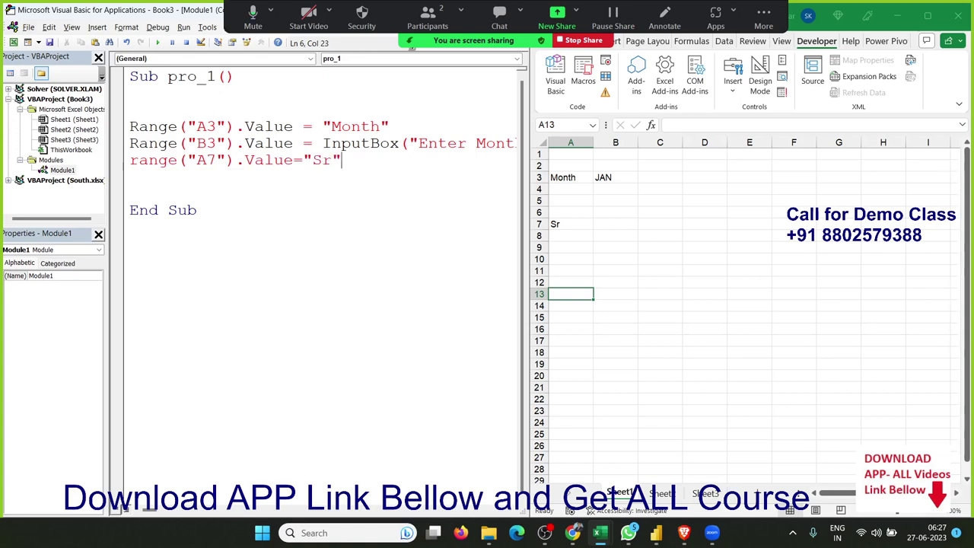
{"action": "key", "text": "Return"}
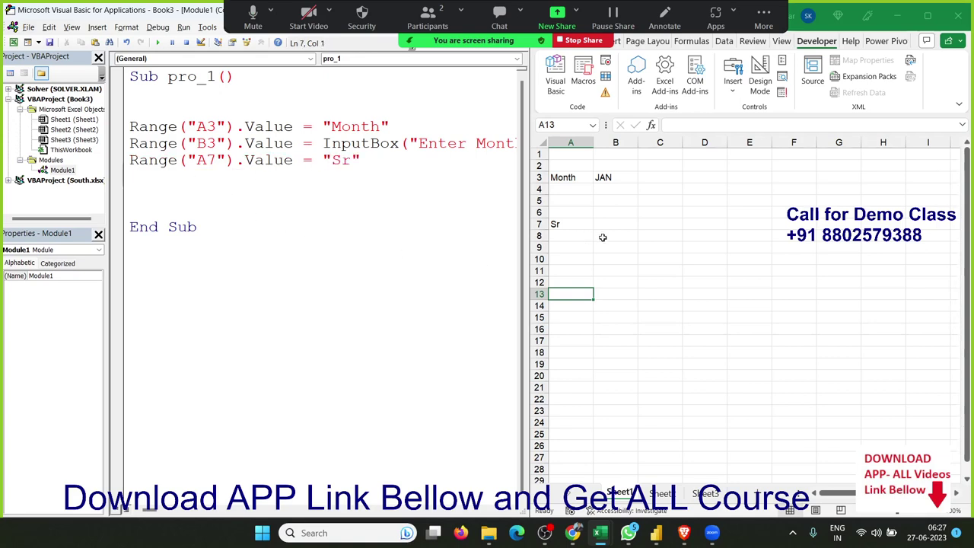
Type the header Name into cell B7 on the sheet.
{"action": "left_click", "coordinate": [615, 225]}
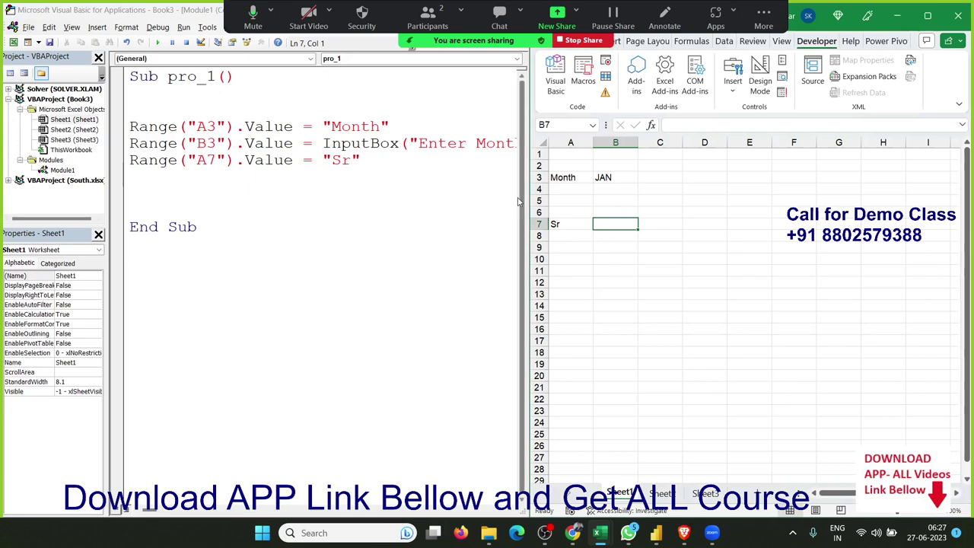
{"action": "type", "text": "Na"}
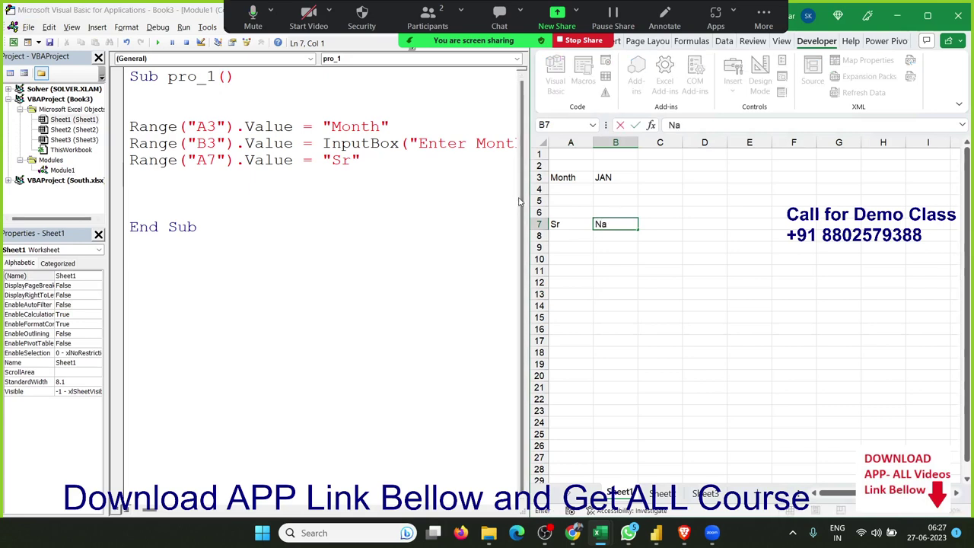
{"action": "type", "text": "me"}
{"action": "left_click", "coordinate": [608, 239]}
Add Range("B7").Value = "Name" to pro_1 below the Sr line.
{"action": "left_click", "coordinate": [212, 187]}
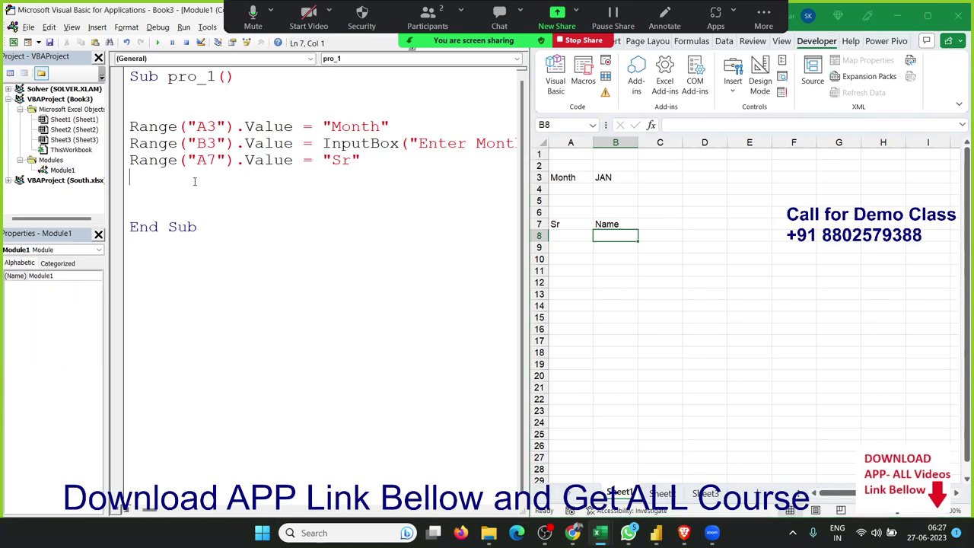
{"action": "type", "text": "range"}
{"action": "type", "text": "(\""}
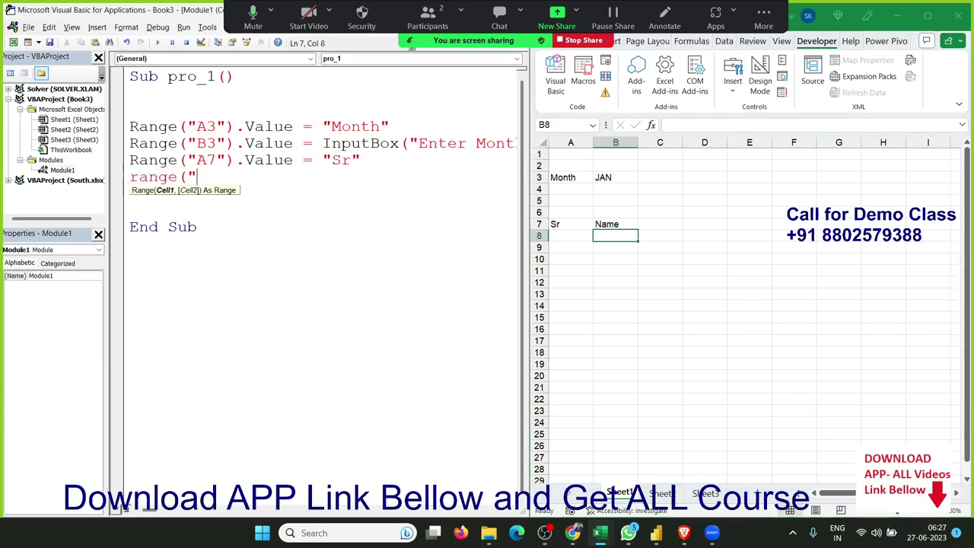
{"action": "type", "text": "B"}
{"action": "type", "text": "7\")"}
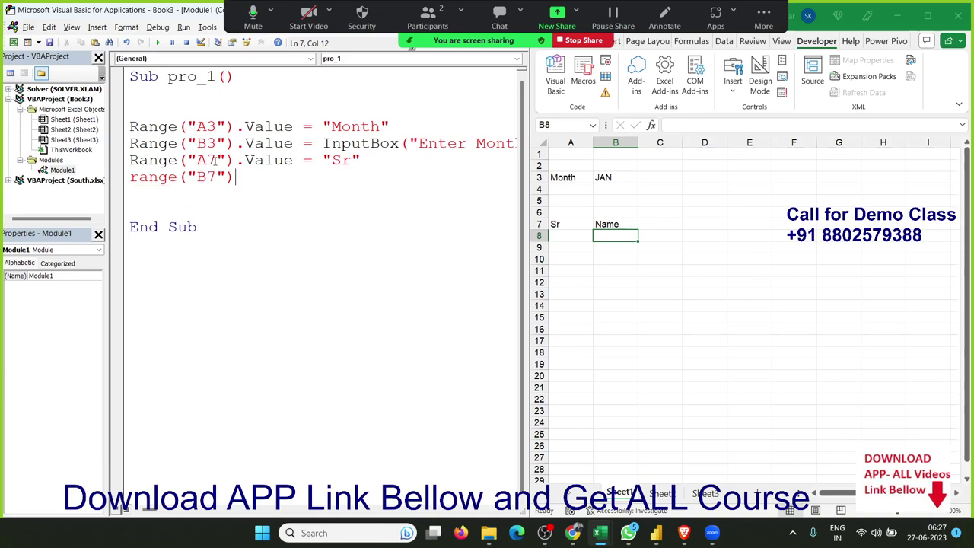
{"action": "type", "text": ".va"}
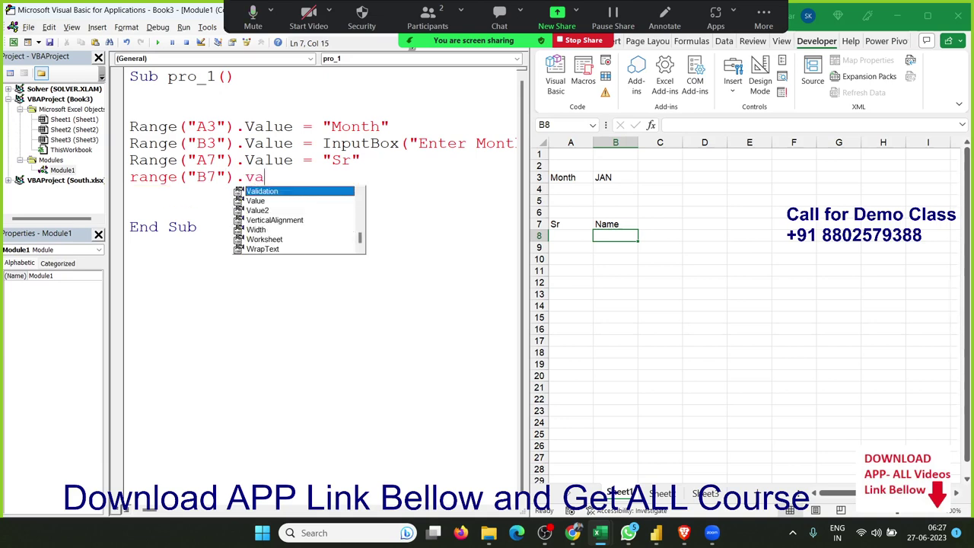
{"action": "key", "text": "Tab"}
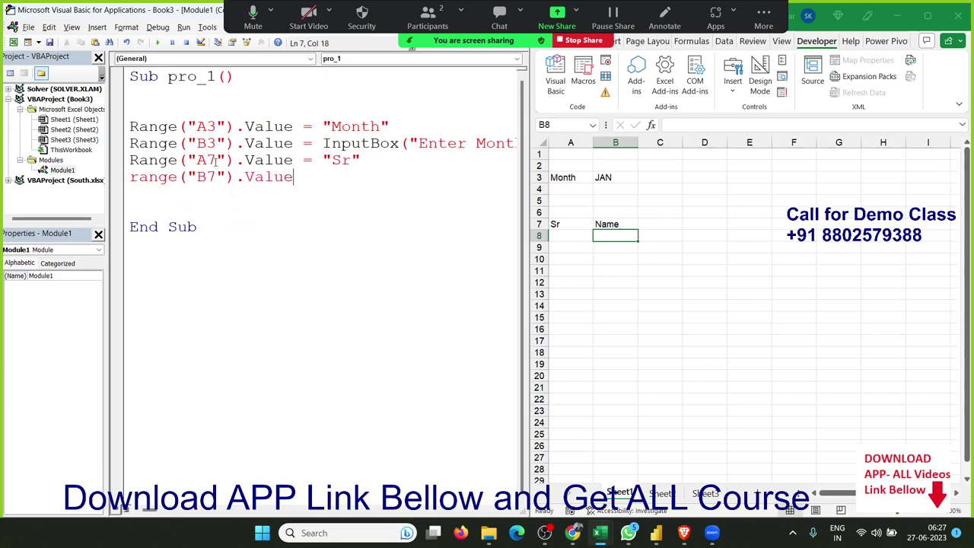
{"action": "type", "text": "="}
{"action": "type", "text": "\""}
{"action": "type", "text": "Name\""}
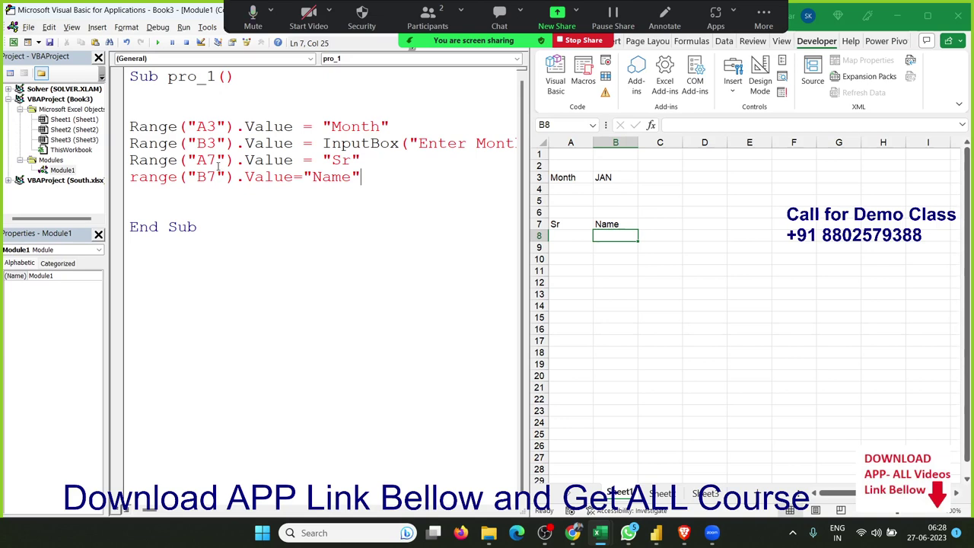
{"action": "key", "text": "Return"}
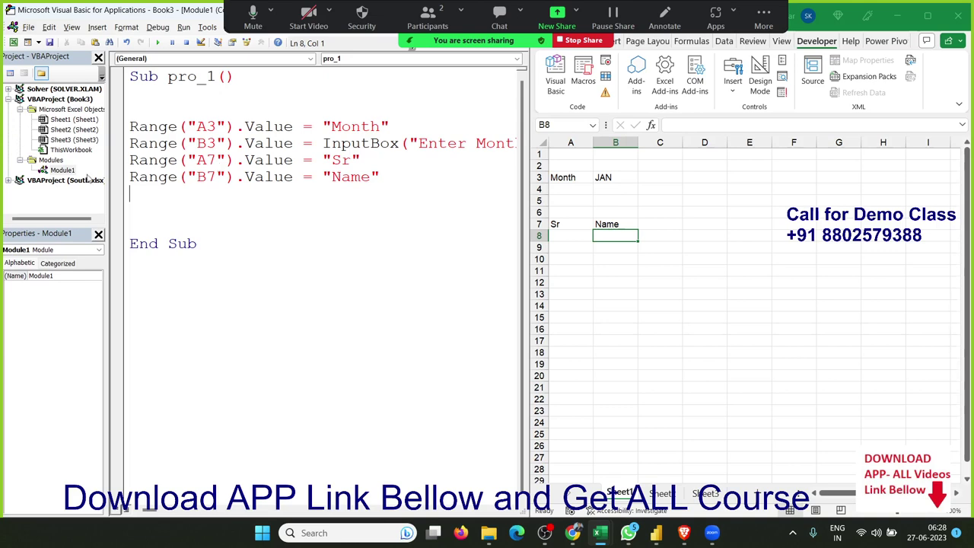
Add Range("C7").Value = "DOJ" to pro_1, dismissing the compile error along the way.
{"action": "type", "text": "ran"}
{"action": "type", "text": "ge("}
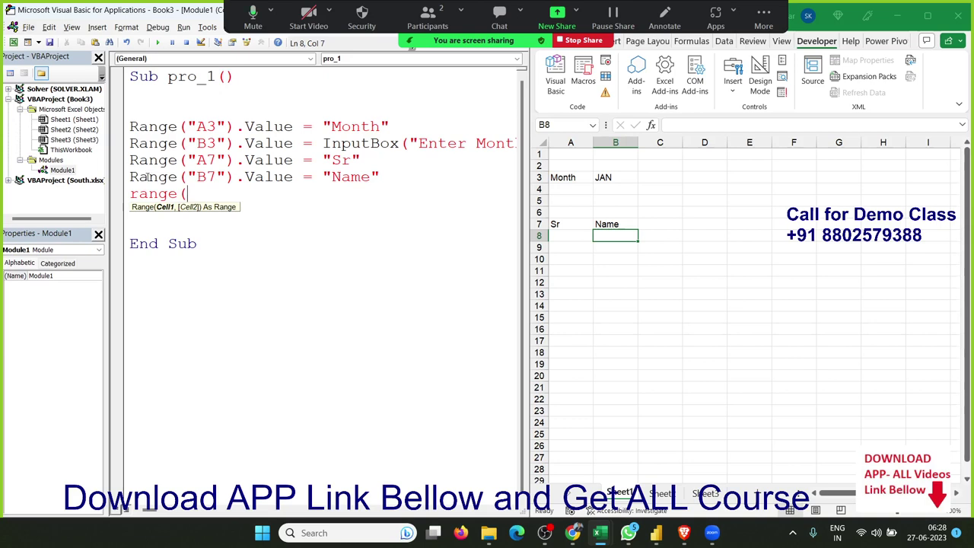
{"action": "type", "text": "\""}
{"action": "type", "text": "C"}
{"action": "key", "text": "BackSpace"}
{"action": "type", "text": "C7\""}
{"action": "type", "text": ")"}
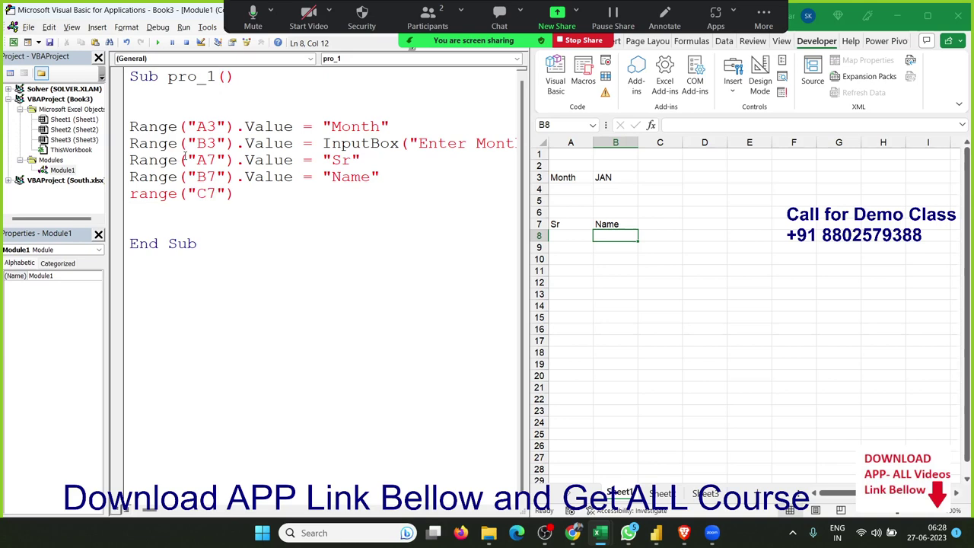
{"action": "type", "text": "."}
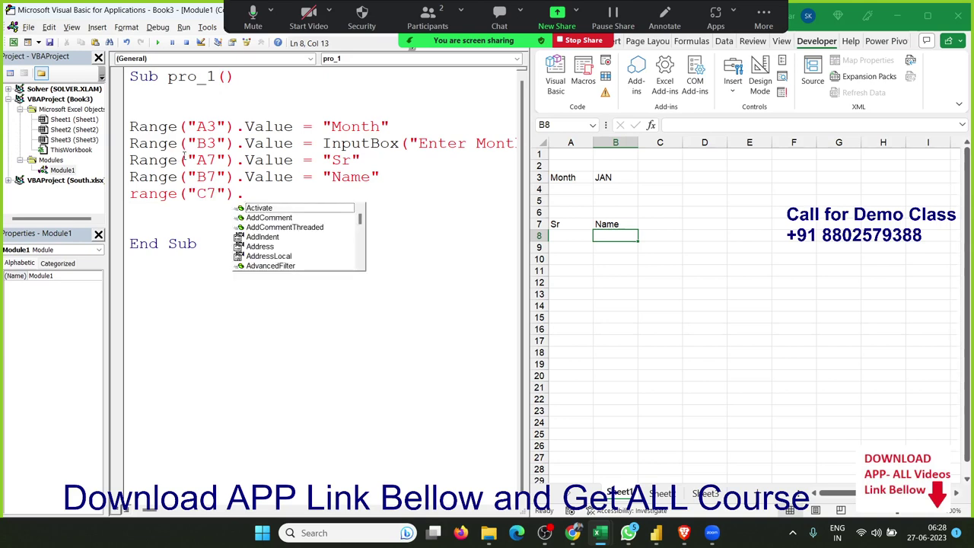
{"action": "type", "text": "v"}
{"action": "key", "text": "Down"}
{"action": "key", "text": "Tab"}
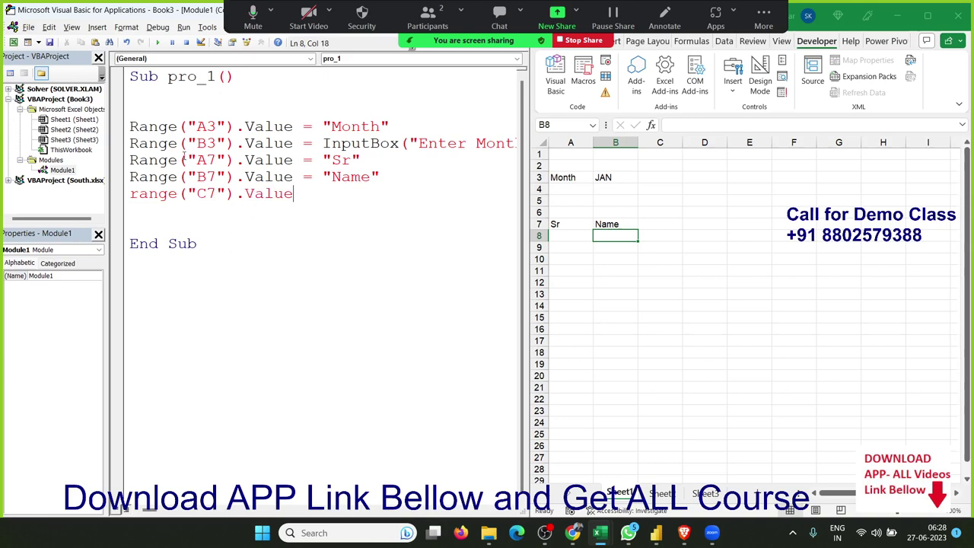
{"action": "type", "text": " ="}
{"action": "left_click", "coordinate": [669, 221]}
{"action": "left_click", "coordinate": [376, 209]}
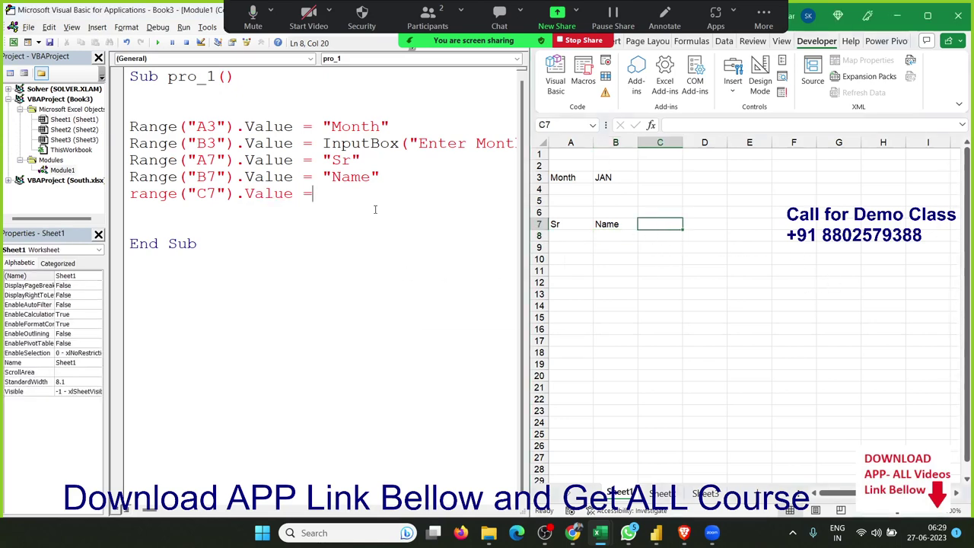
{"action": "key", "text": "Return"}
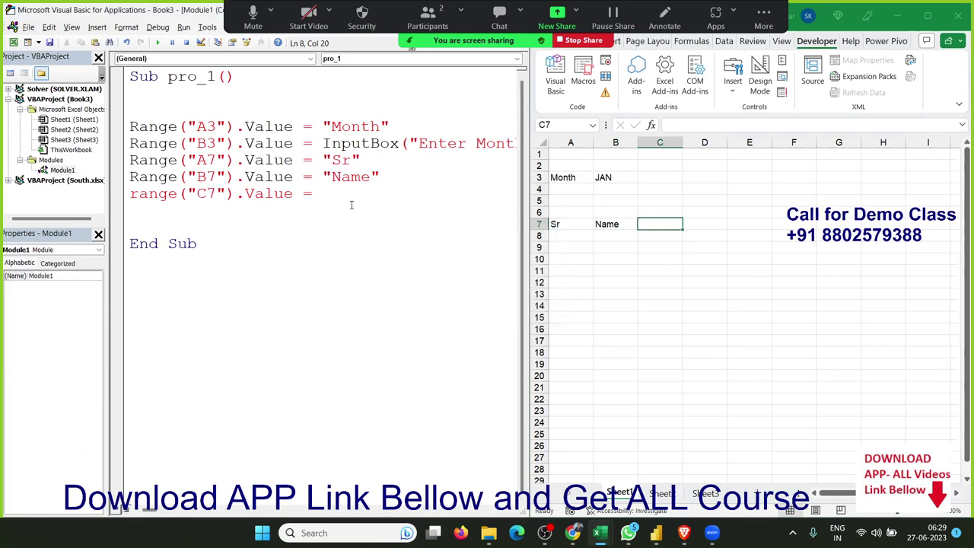
{"action": "type", "text": "\"DOJ"}
{"action": "type", "text": "\""}
{"action": "key", "text": "Return"}
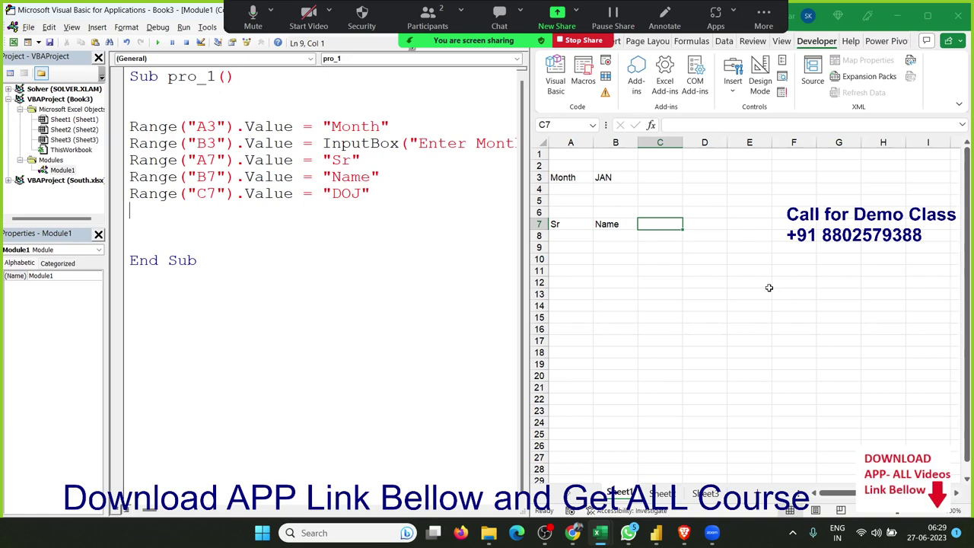
Enter DOJ in cell C7 and remove the stray equals sign from the code.
{"action": "left_click", "coordinate": [672, 226]}
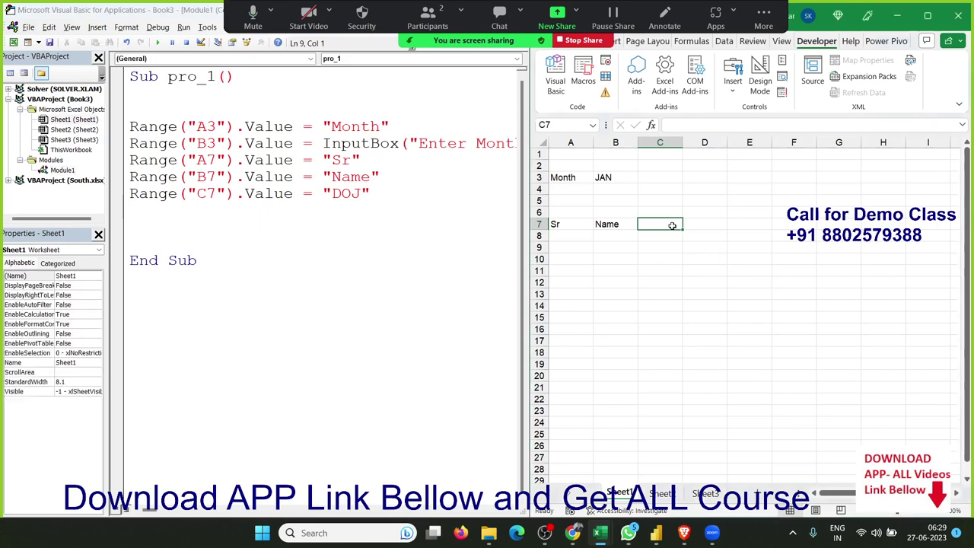
{"action": "type", "text": "DOJ"}
{"action": "key", "text": "Tab"}
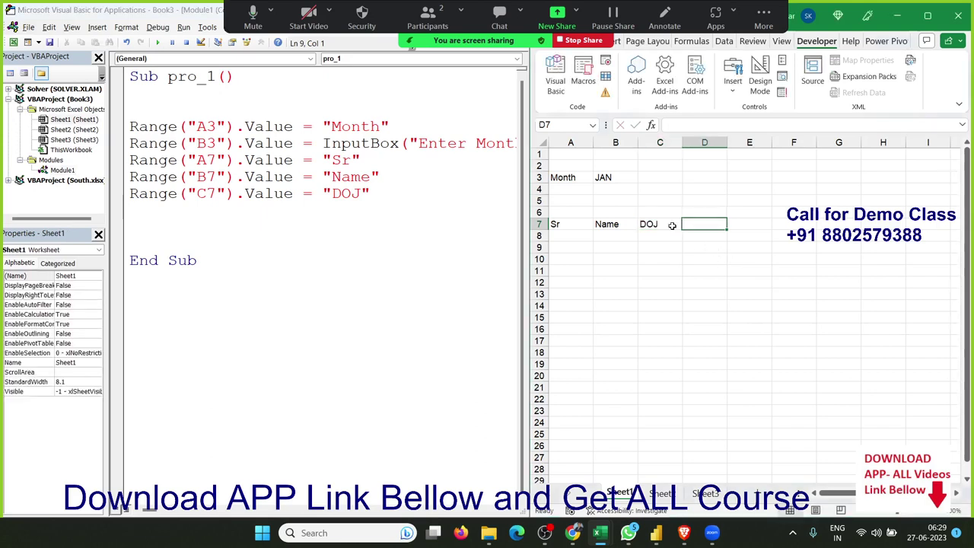
{"action": "left_click", "coordinate": [248, 211]}
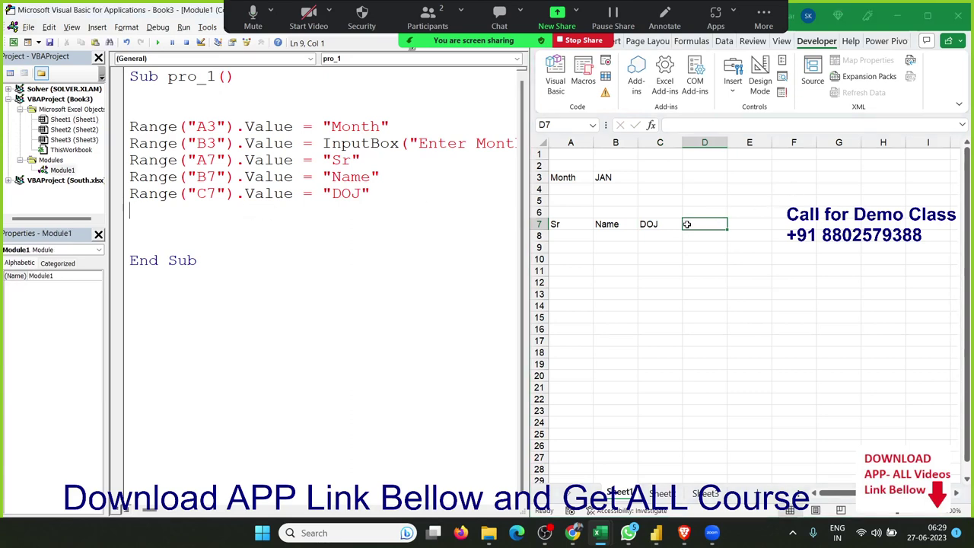
{"action": "type", "text": "="}
{"action": "key", "text": "BackSpace"}
{"action": "key", "text": "BackSpace"}
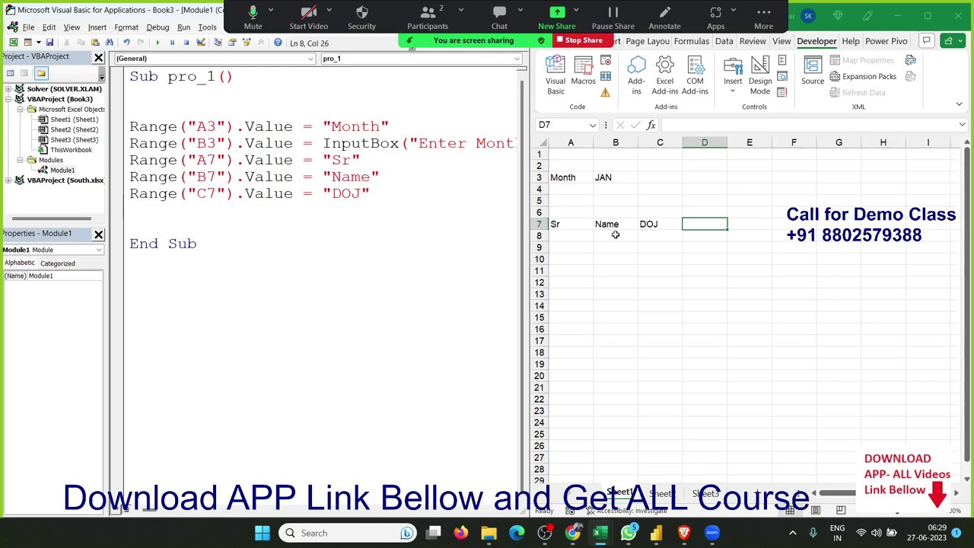
Enter the formula ="1-"&B3&"-2023" in cell D7.
{"action": "left_click", "coordinate": [717, 223]}
{"action": "type", "text": "=\"1"}
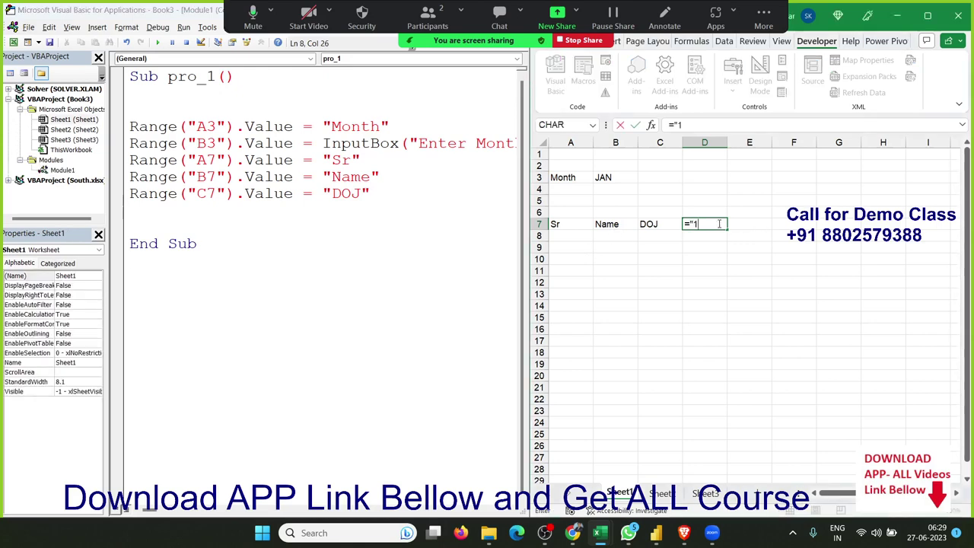
{"action": "type", "text": "-\""}
{"action": "type", "text": "&"}
{"action": "left_click", "coordinate": [615, 174]}
{"action": "type", "text": "&\"-"}
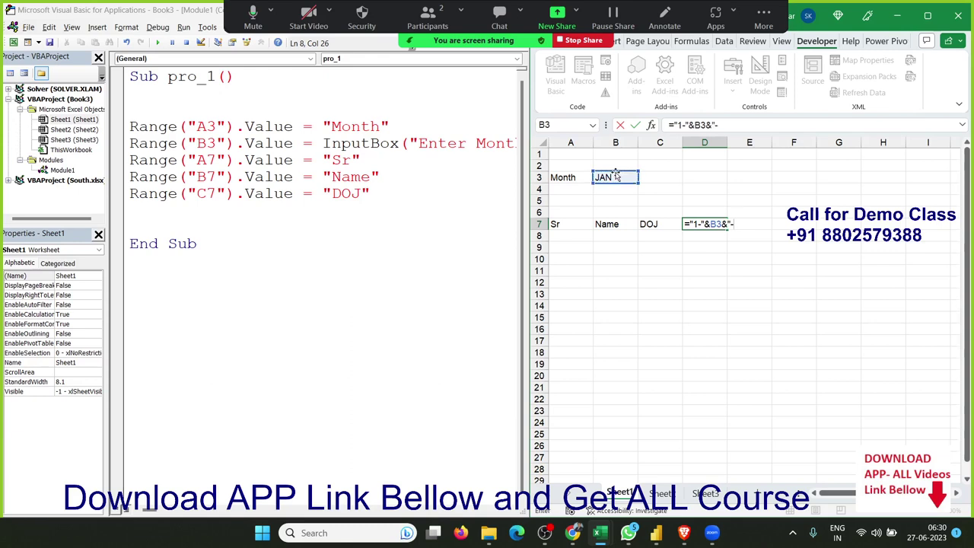
{"action": "type", "text": "2023"}
{"action": "key", "text": "ctrl+Return"}
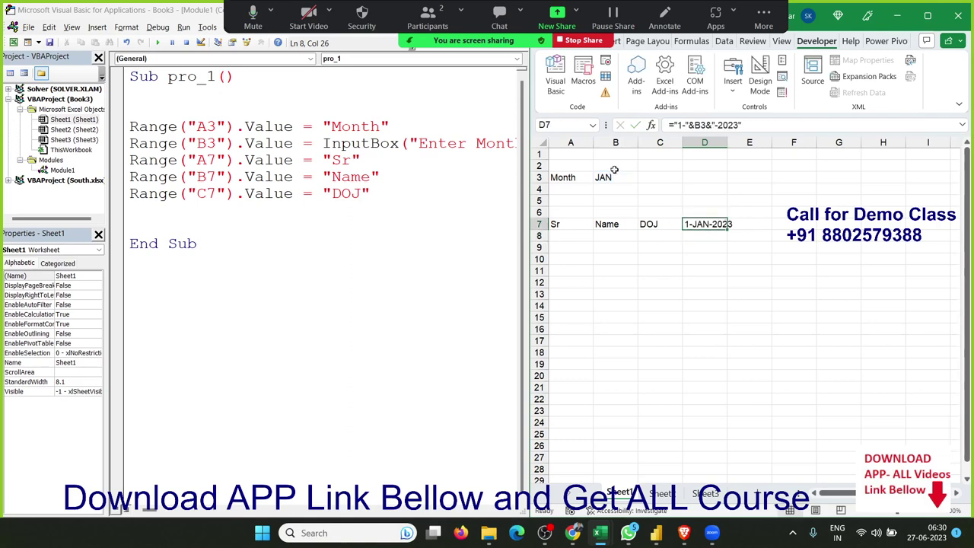
Wrap D7's formula in parentheses and convert it so it returns the numeric date 44927.
{"action": "left_click", "coordinate": [674, 126]}
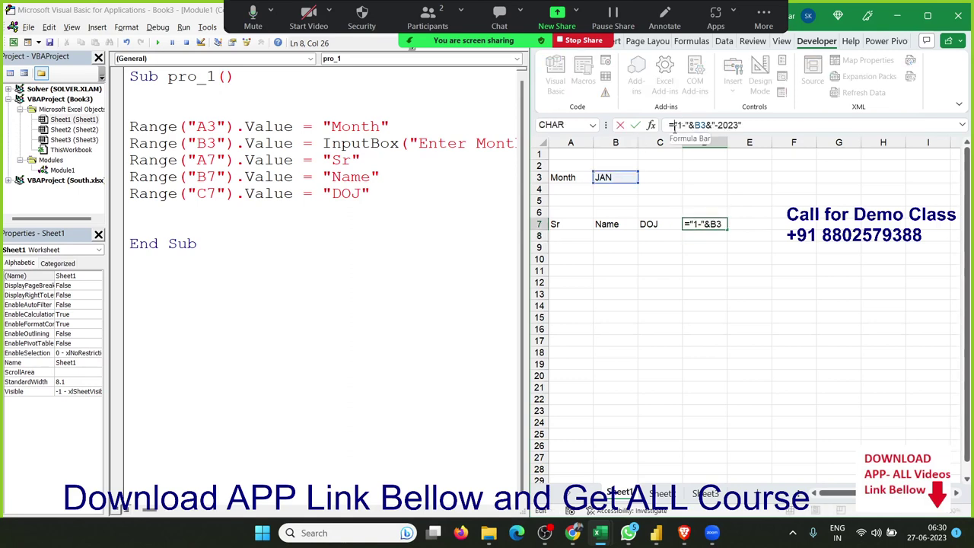
{"action": "type", "text": "("}
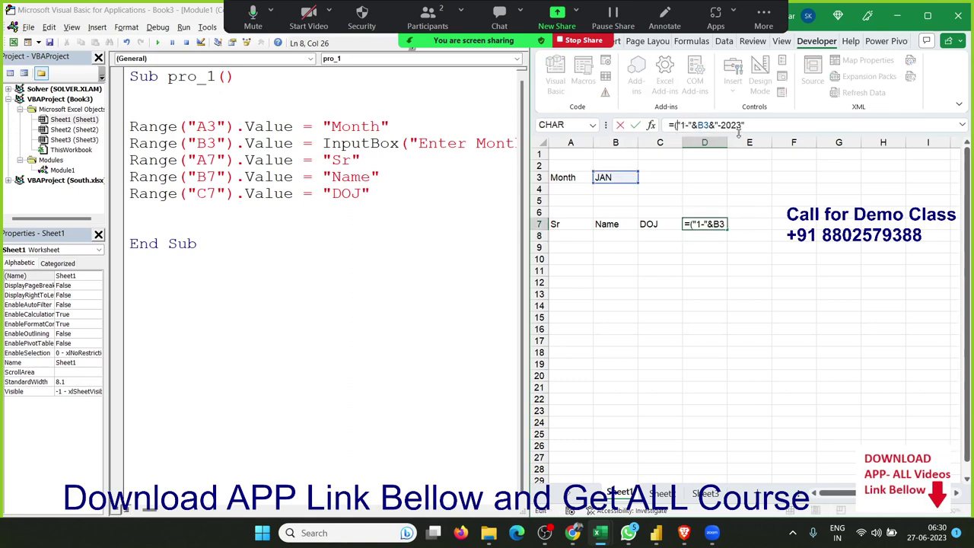
{"action": "left_click", "coordinate": [749, 122]}
{"action": "type", "text": "*1"}
{"action": "key", "text": "Return"}
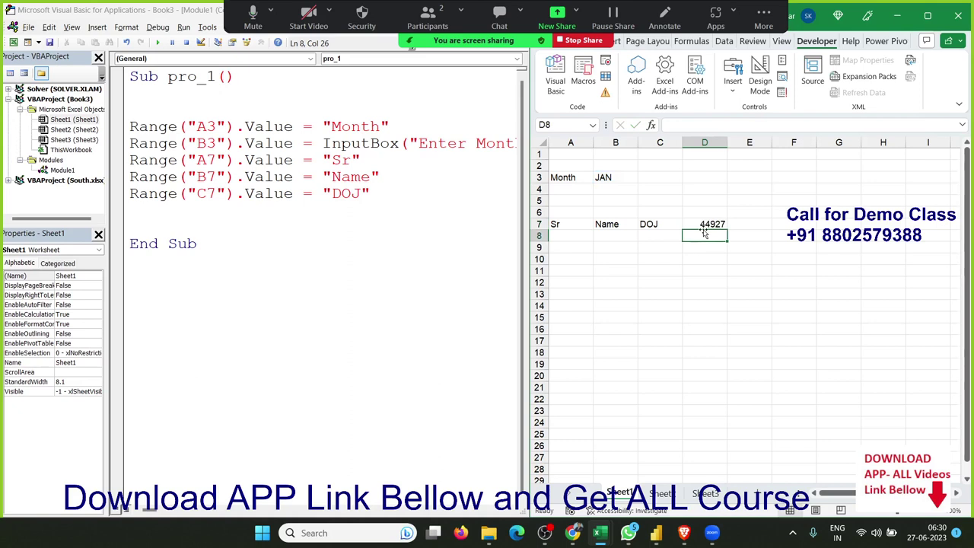
{"action": "left_click", "coordinate": [701, 225]}
{"action": "left_click_drag", "start_coordinate": [760, 125], "coordinate": [662, 122]}
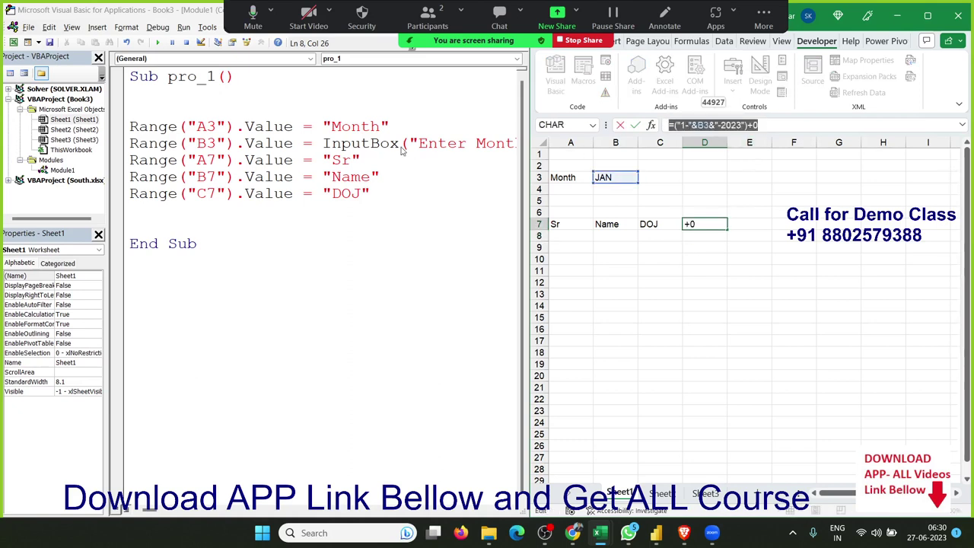
{"action": "key", "text": "Escape"}
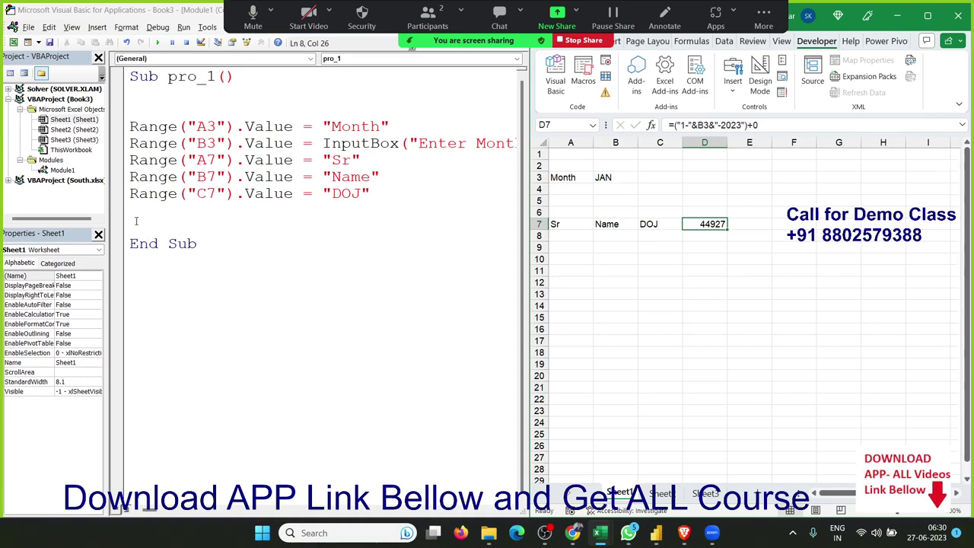
{"action": "left_click", "coordinate": [139, 213]}
Add a pro_1 line setting Range("D7").Value to the pasted date formula.
{"action": "type", "text": "rang"}
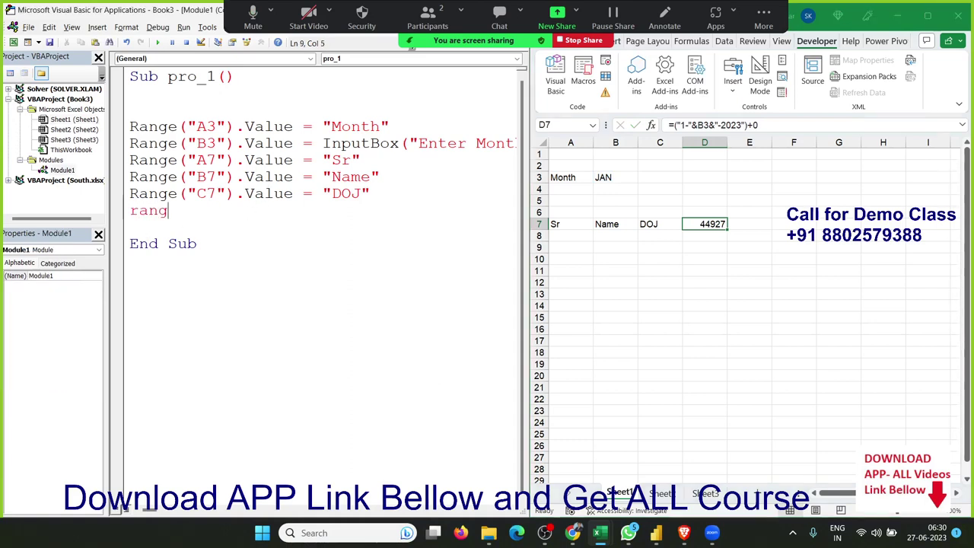
{"action": "type", "text": "e(\""}
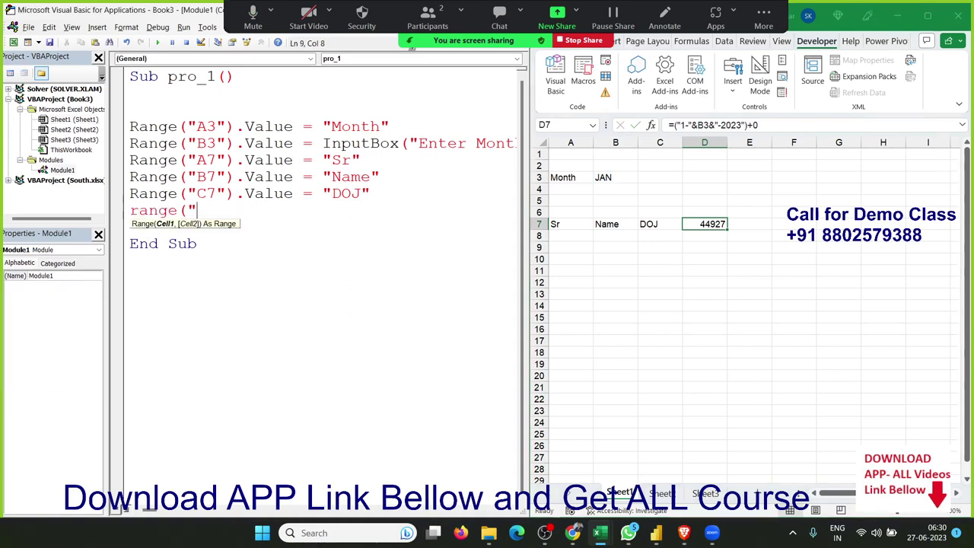
{"action": "type", "text": "A"}
{"action": "key", "text": "BackSpace"}
{"action": "type", "text": "D7"}
{"action": "type", "text": "\").v"}
{"action": "key", "text": "Down"}
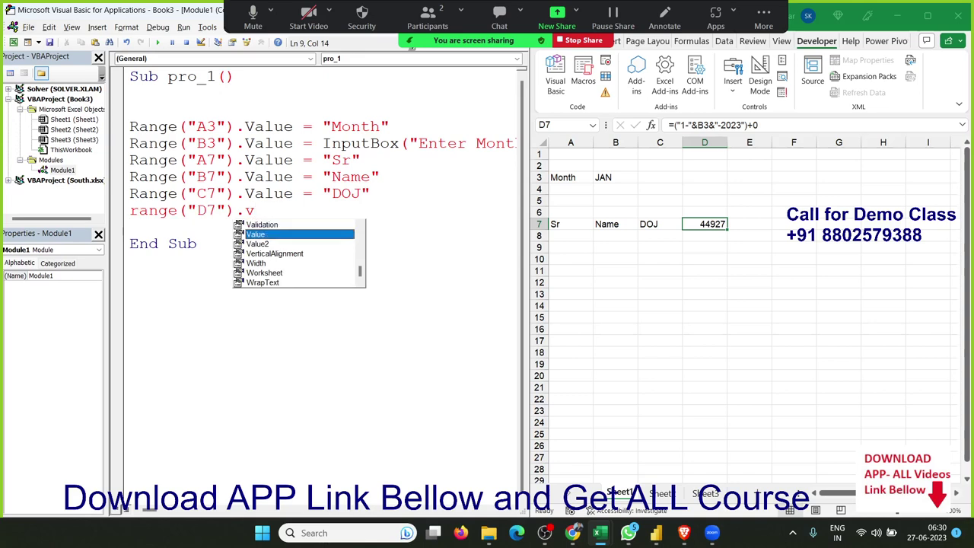
{"action": "key", "text": "Tab"}
{"action": "type", "text": "="}
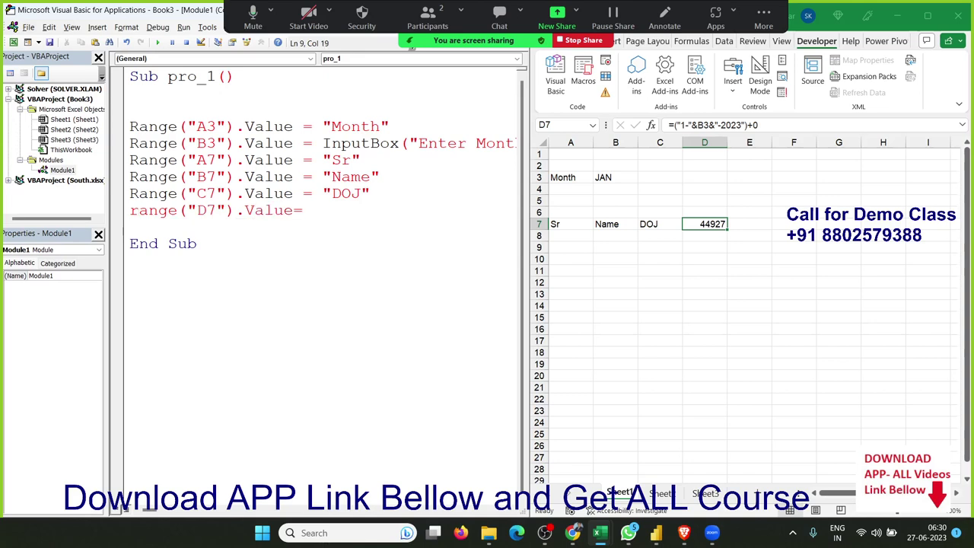
{"action": "type", "text": "\""}
{"action": "key", "text": "ctrl+v"}
{"action": "type", "text": "\""}
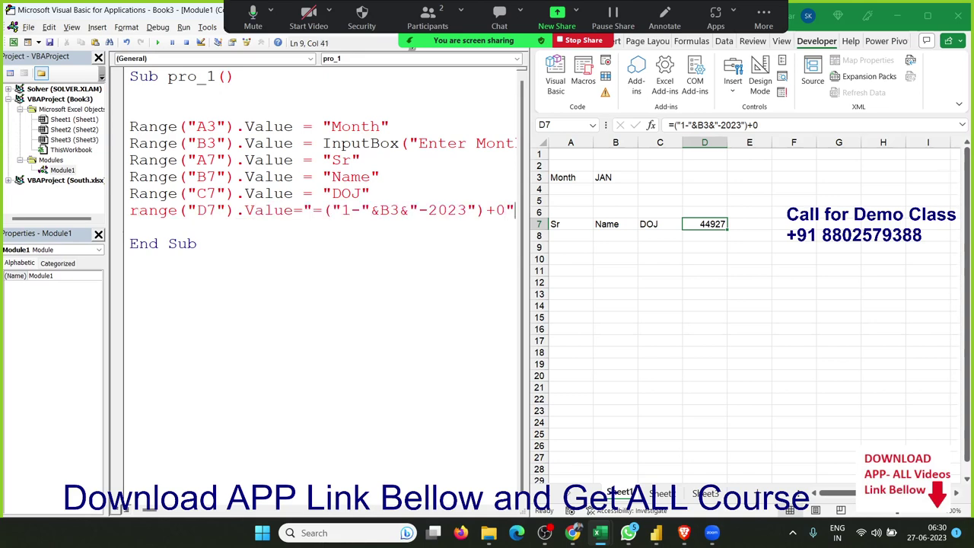
{"action": "key", "text": "Return"}
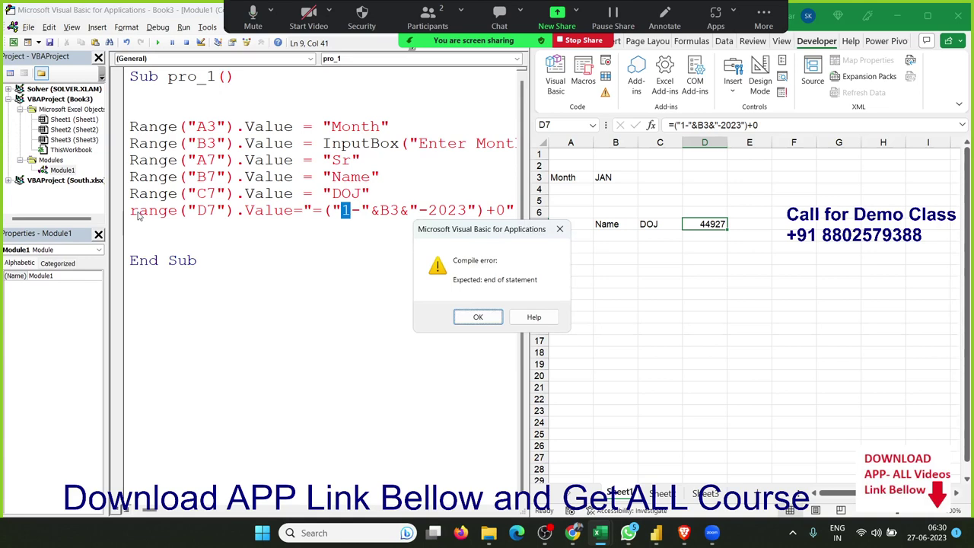
Fix the compile error by doubling each inner quote in the D7 formula line.
{"action": "key", "text": "Return"}
{"action": "type", "text": "\""}
{"action": "key", "text": "Right"}
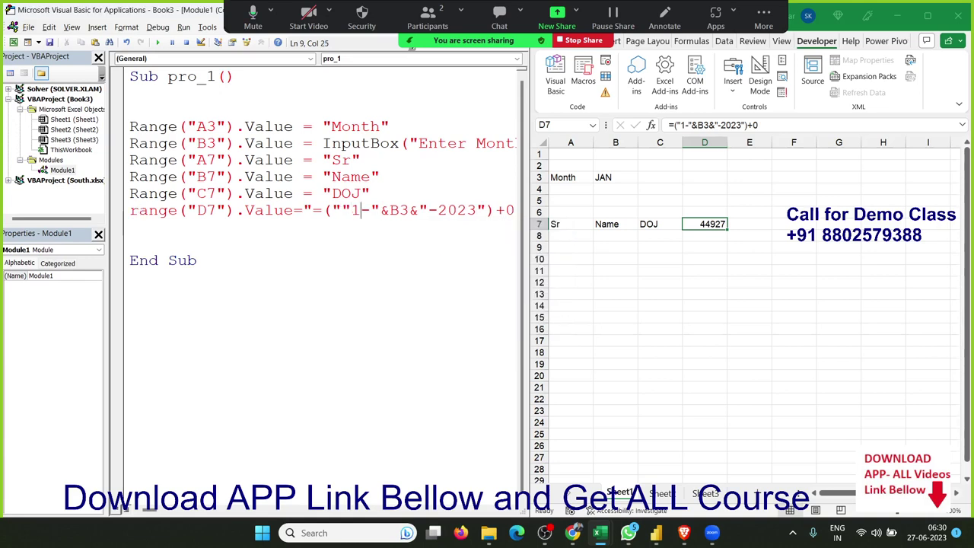
{"action": "key", "text": "Right"}
{"action": "type", "text": "\""}
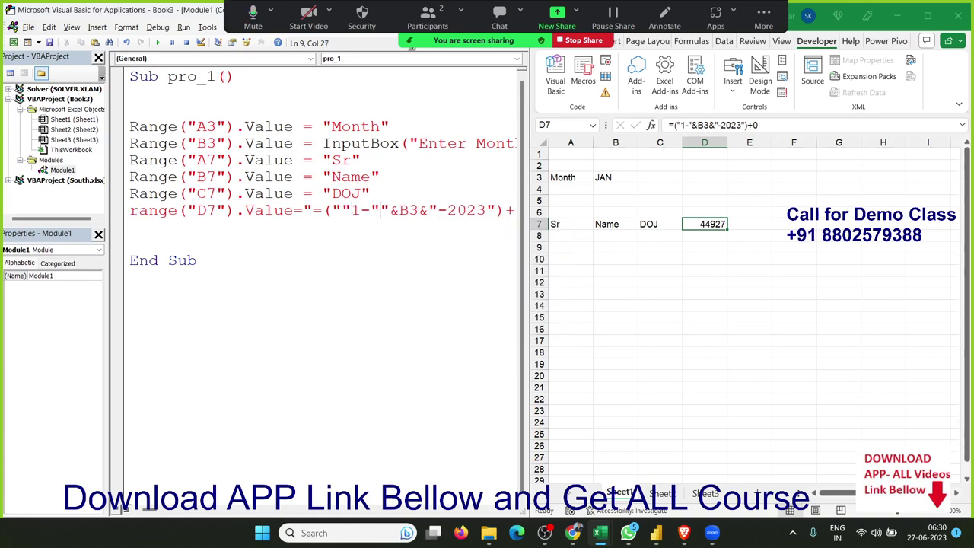
{"action": "key", "text": "Right"}
{"action": "key", "text": "Right"}
{"action": "key", "text": "Right"}
{"action": "key", "text": "Right"}
{"action": "key", "text": "Right"}
{"action": "key", "text": "Right"}
{"action": "type", "text": "\""}
{"action": "key", "text": "Right"}
{"action": "key", "text": "Right"}
{"action": "key", "text": "Right"}
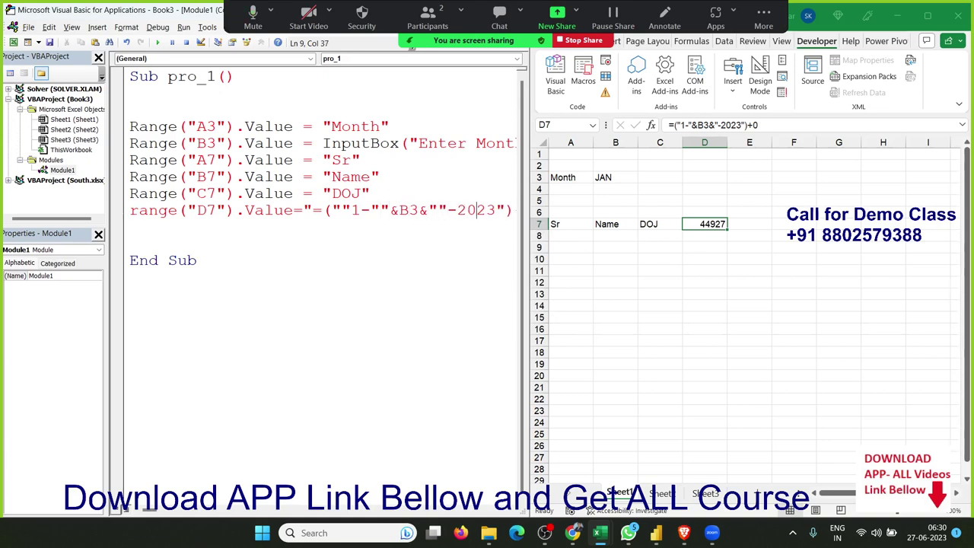
{"action": "key", "text": "Right"}
{"action": "type", "text": "\""}
{"action": "key", "text": "Down"}
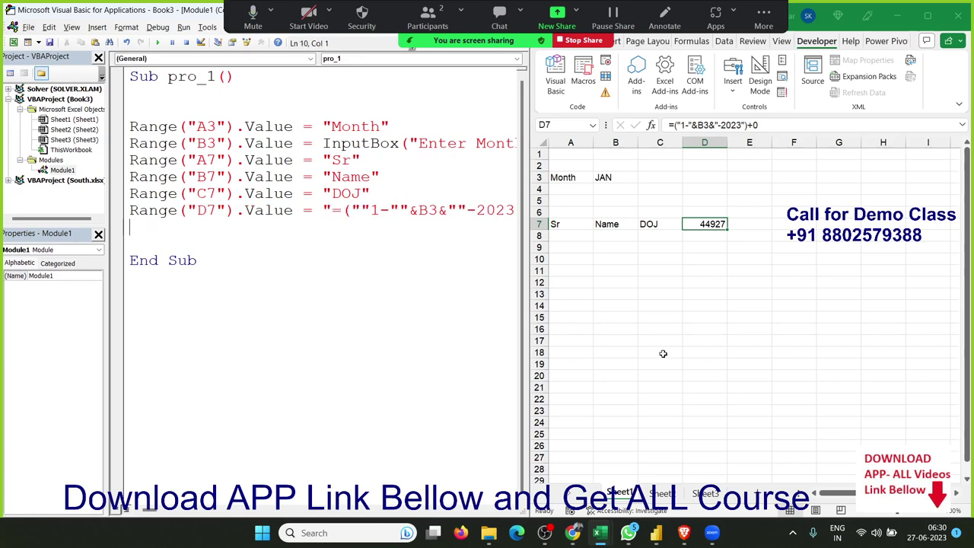
Enter the formula =D7+1 in cell E7 so it shows 44928.
{"action": "left_click", "coordinate": [744, 221]}
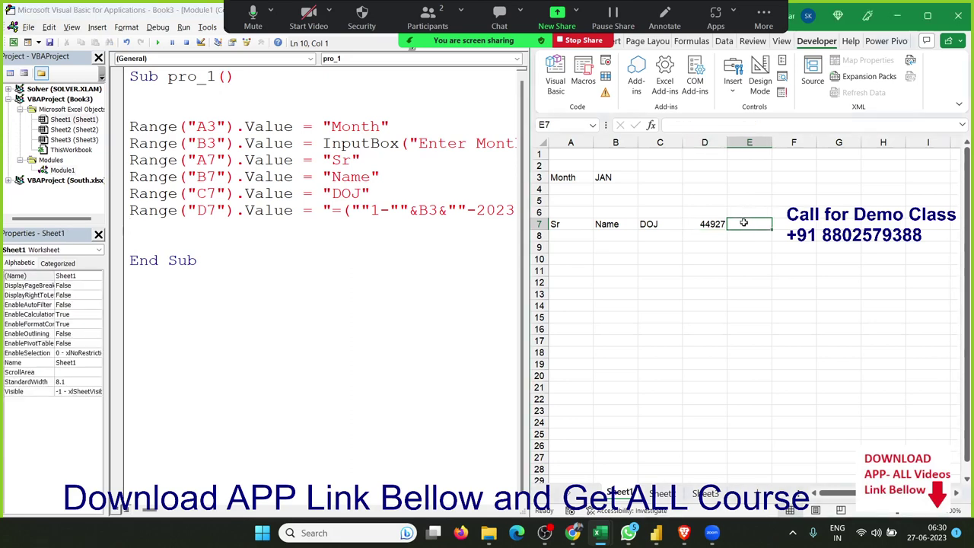
{"action": "type", "text": "="}
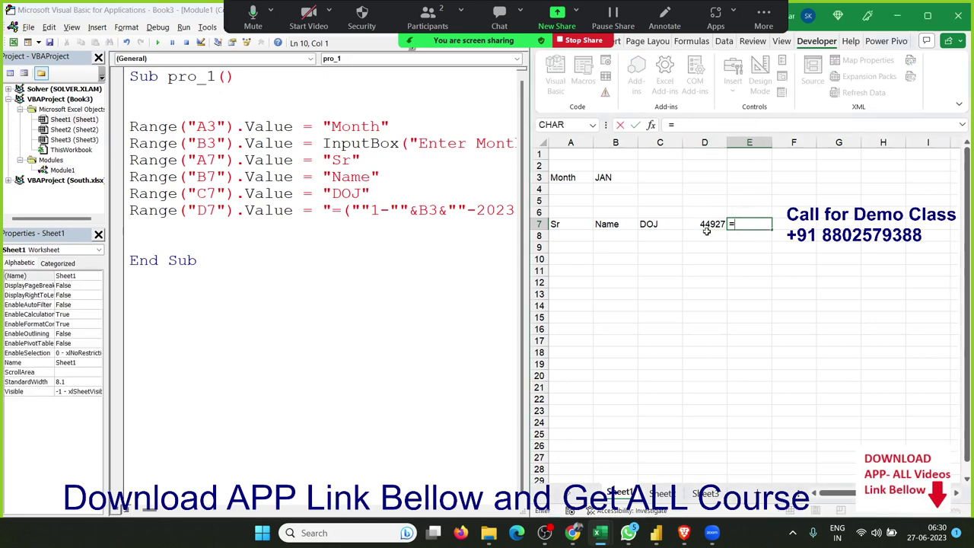
{"action": "left_click", "coordinate": [707, 229]}
{"action": "type", "text": "+1"}
{"action": "key", "text": "ctrl+Return"}
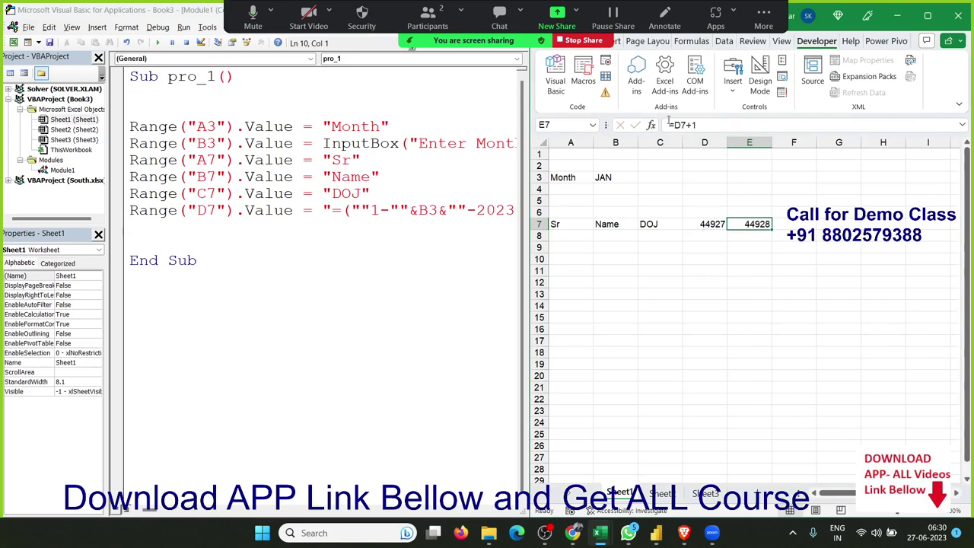
{"action": "left_click", "coordinate": [695, 124]}
{"action": "left_click_drag", "start_coordinate": [697, 124], "coordinate": [669, 124]}
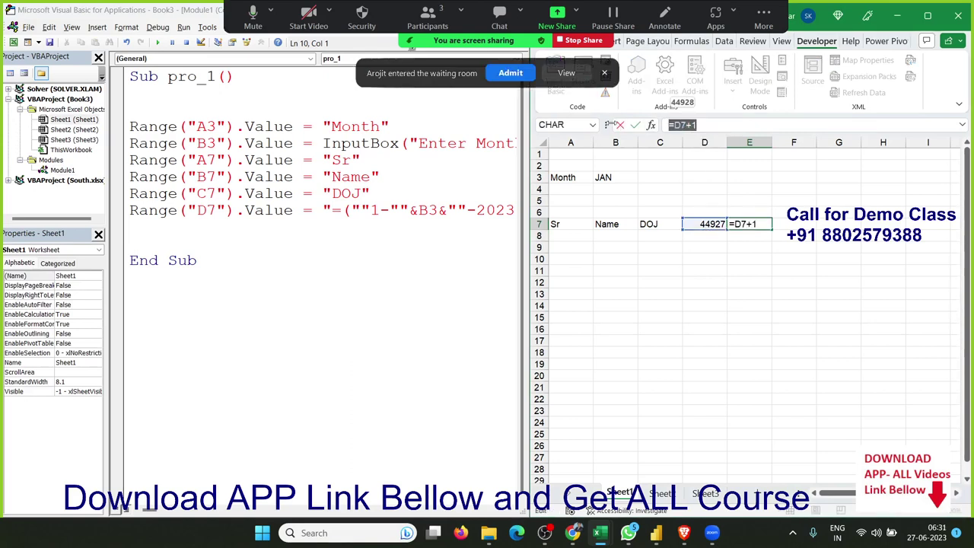
{"action": "left_click", "coordinate": [514, 76]}
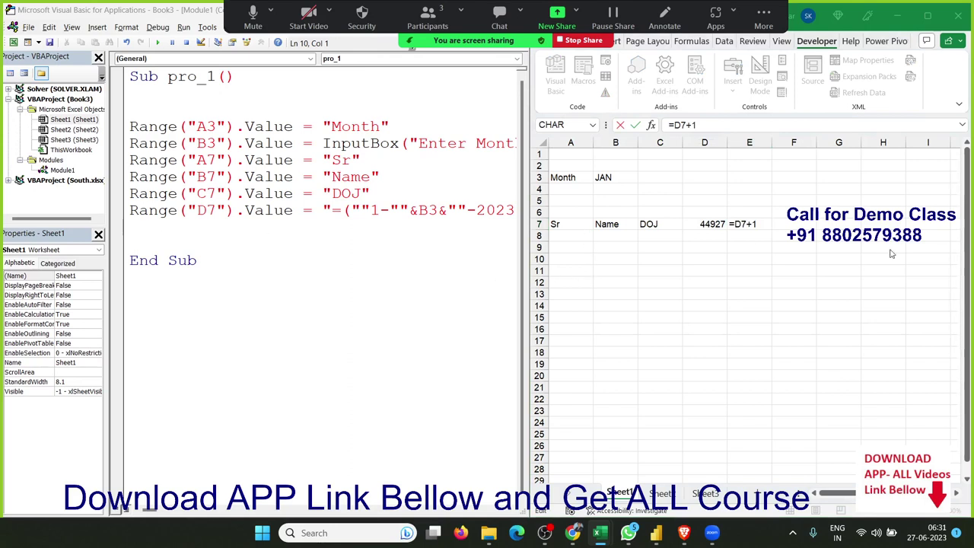
{"action": "left_click", "coordinate": [777, 261]}
{"action": "left_click", "coordinate": [765, 259]}
{"action": "key", "text": "Escape"}
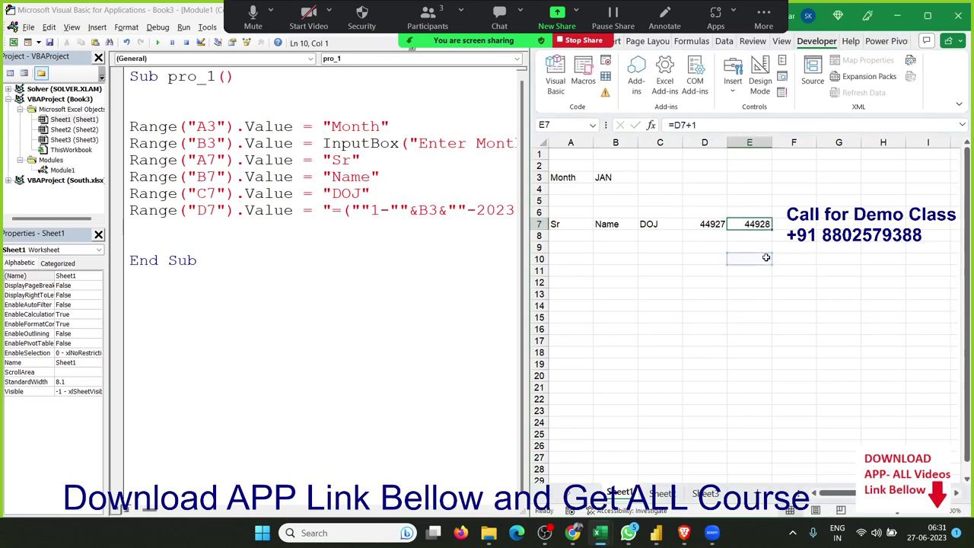
{"action": "left_click", "coordinate": [225, 248]}
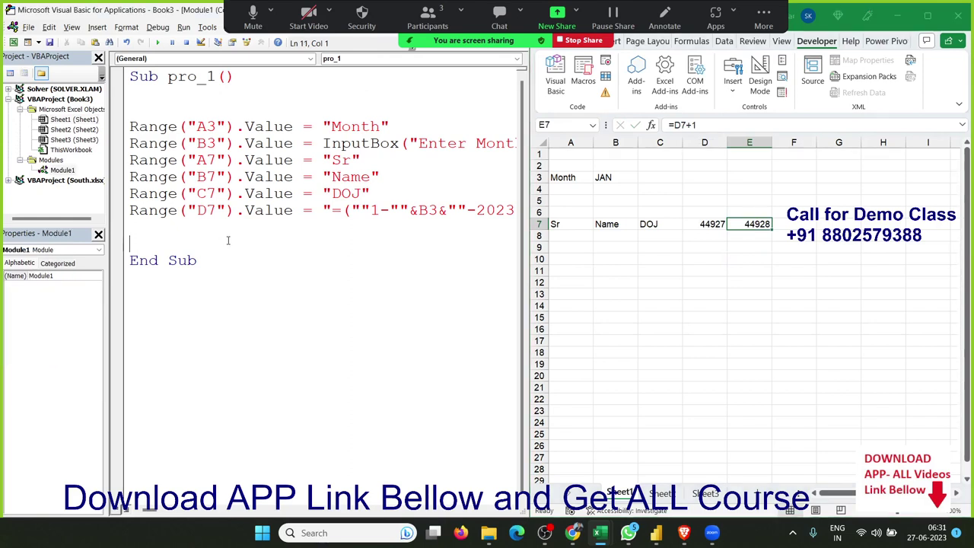
Add Range("E7").Value = "=D7+1" to pro_1 directly beneath the D7 line.
{"action": "type", "text": "range"}
{"action": "type", "text": "(\"E"}
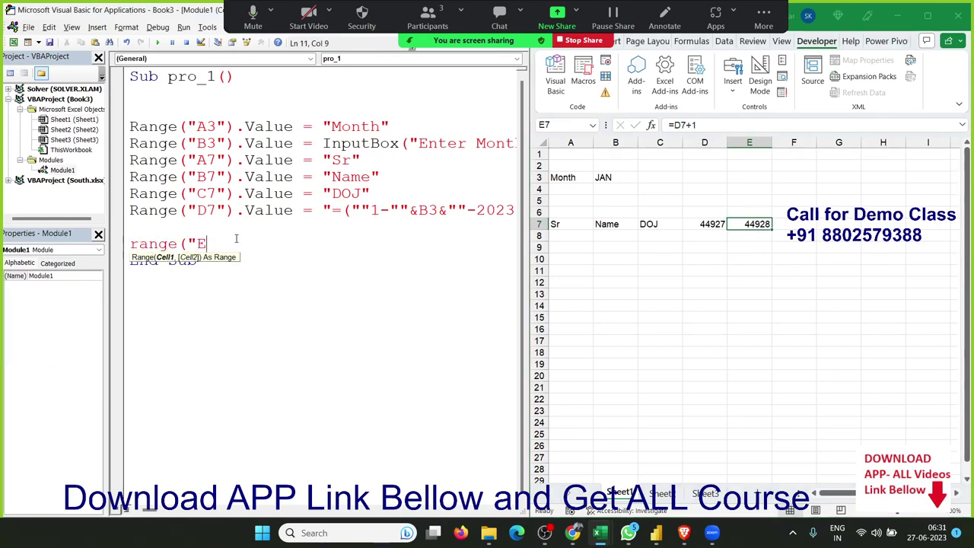
{"action": "type", "text": "7\")"}
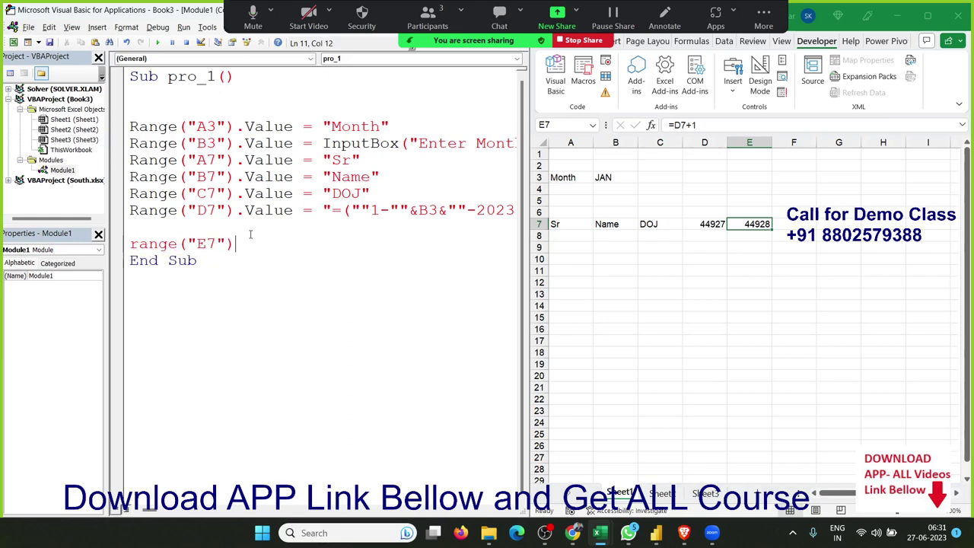
{"action": "type", "text": ".v"}
{"action": "key", "text": "Tab"}
{"action": "type", "text": "= "}
{"action": "type", "text": "\"=D7+1\""}
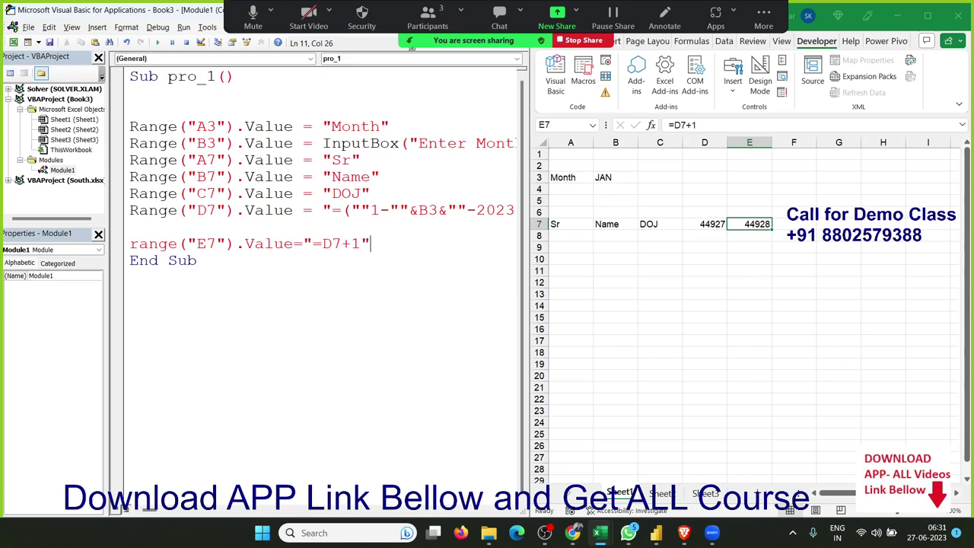
{"action": "key", "text": "Return"}
{"action": "key", "text": "Return"}
{"action": "key", "text": "Up"}
{"action": "key", "text": "Up"}
{"action": "key", "text": "Up"}
{"action": "key", "text": "Up"}
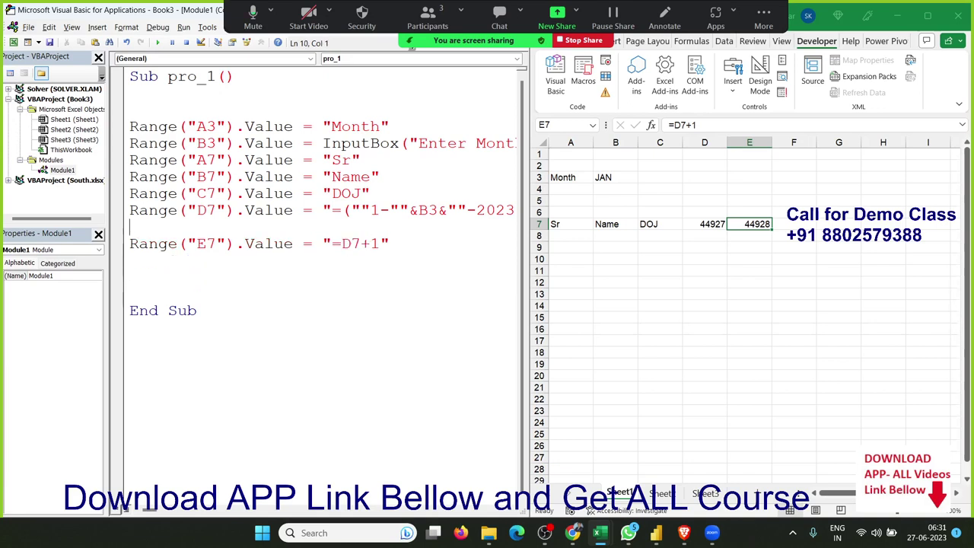
{"action": "key", "text": "Delete"}
{"action": "key", "text": "Down"}
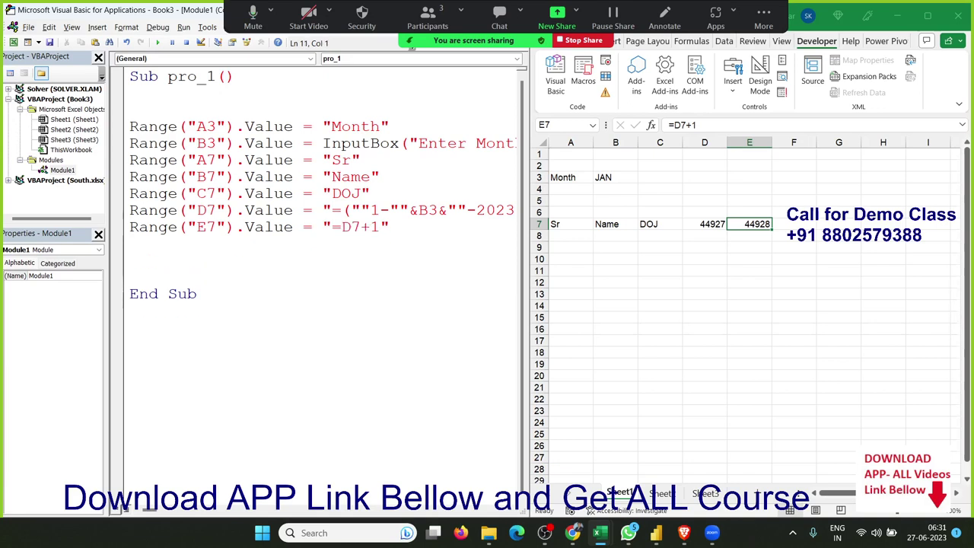
Add an empty Sub rr() procedure below pro_1.
{"action": "left_click", "coordinate": [315, 340]}
{"action": "type", "text": "sub r"}
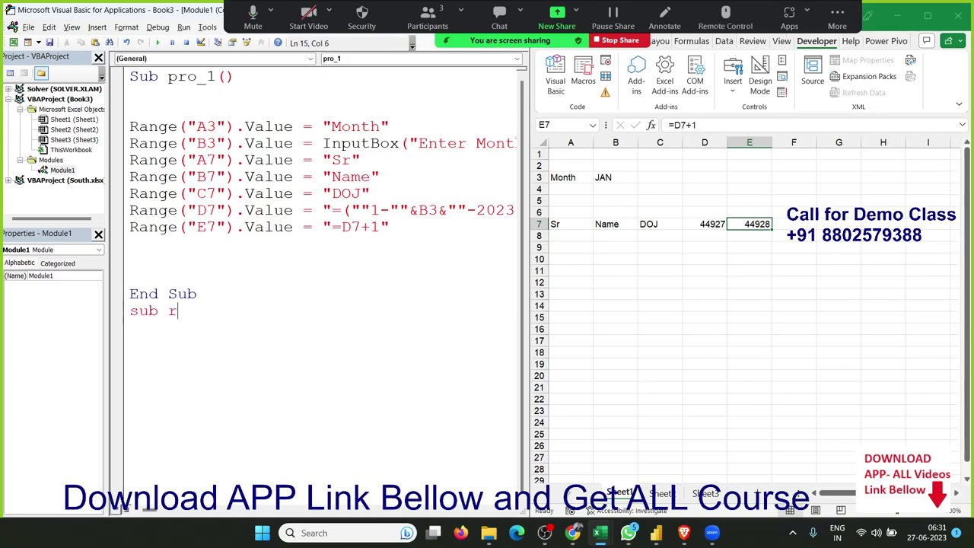
{"action": "type", "text": "r"}
{"action": "type", "text": "()"}
{"action": "key", "text": "Return"}
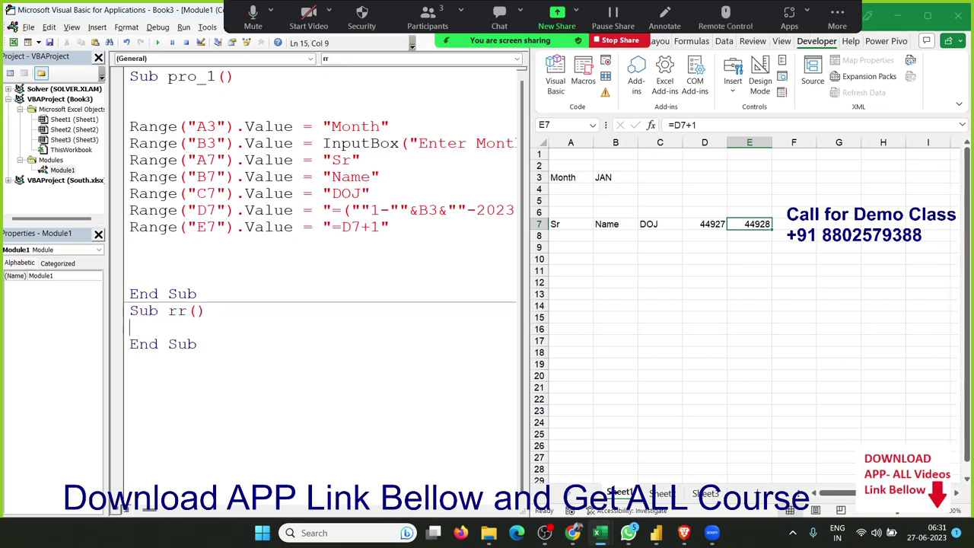
{"action": "key", "text": "Return"}
{"action": "key", "text": "Return"}
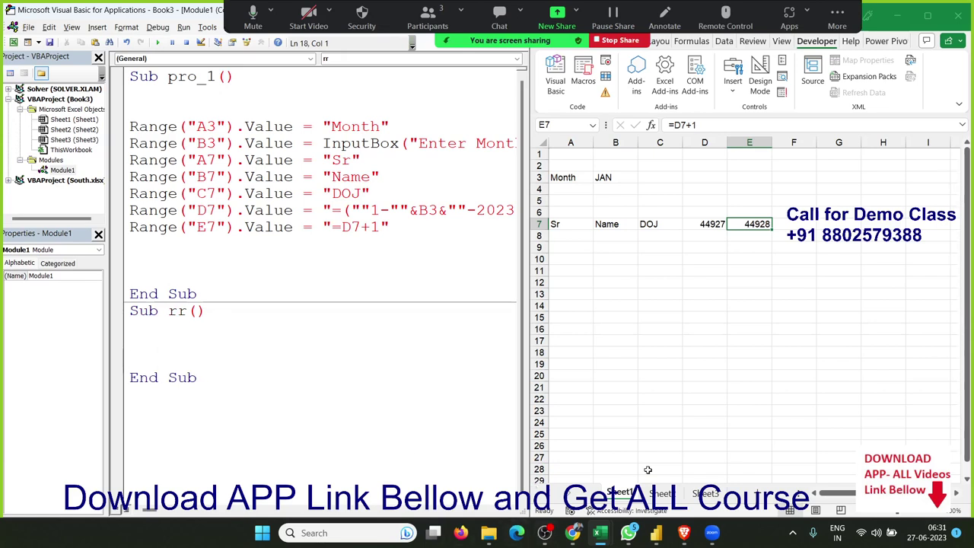
Give rr the line Range("A1", "A10").Select and run it on the empty Sheet2.
{"action": "left_click", "coordinate": [662, 493]}
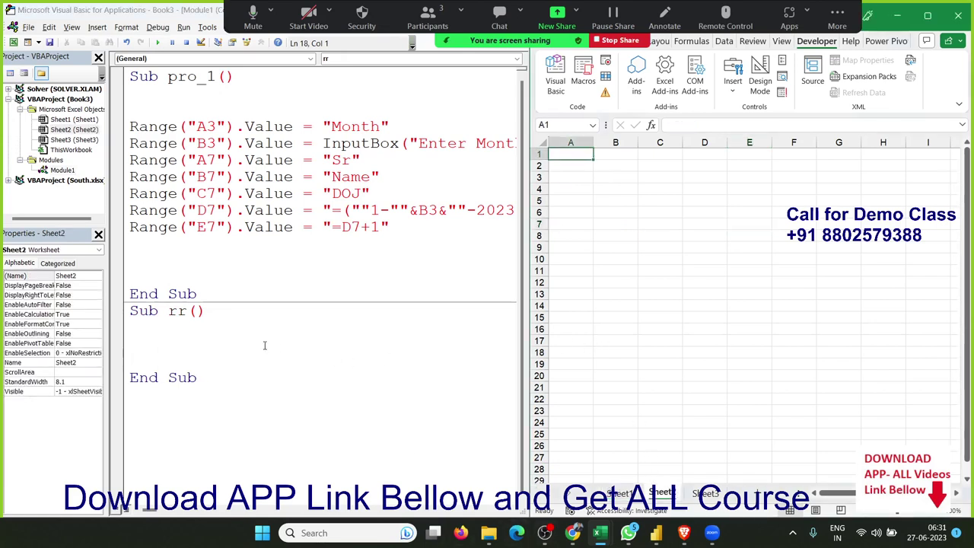
{"action": "left_click", "coordinate": [242, 336]}
{"action": "type", "text": "range"}
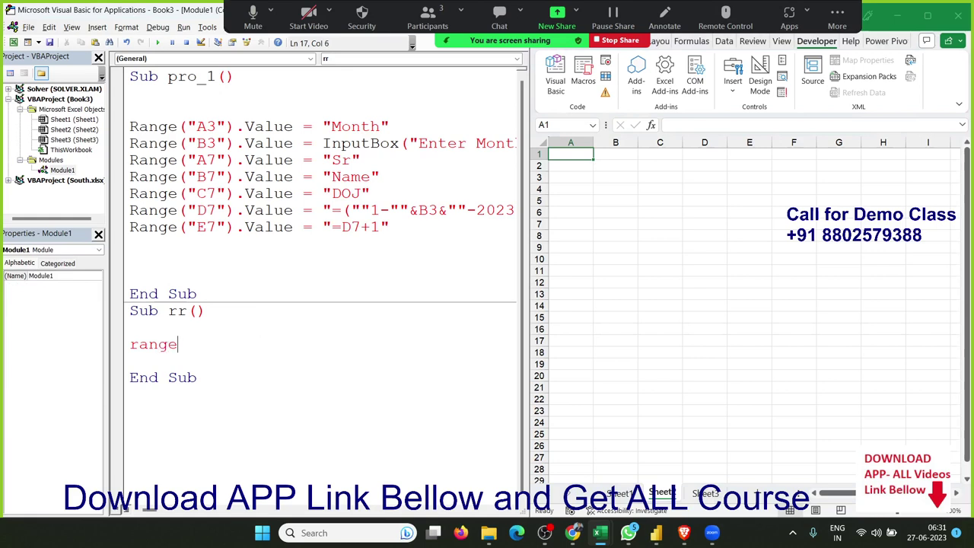
{"action": "type", "text": "(\"A"}
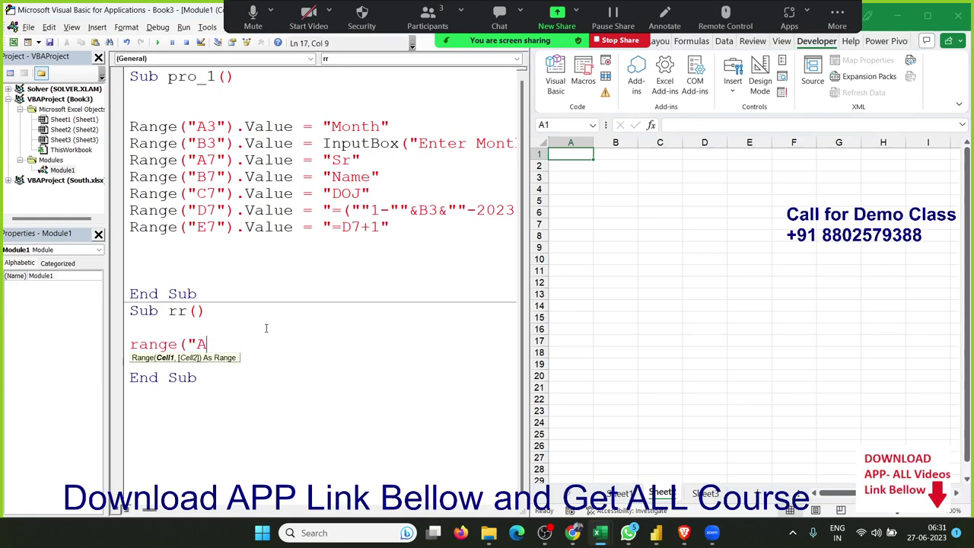
{"action": "type", "text": "1\",\""}
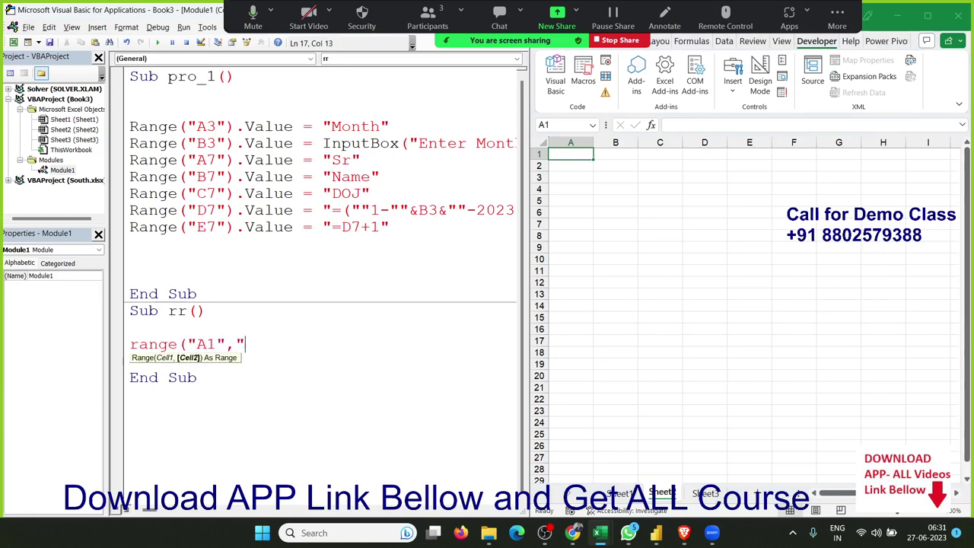
{"action": "type", "text": "A10"}
{"action": "type", "text": "\").s"}
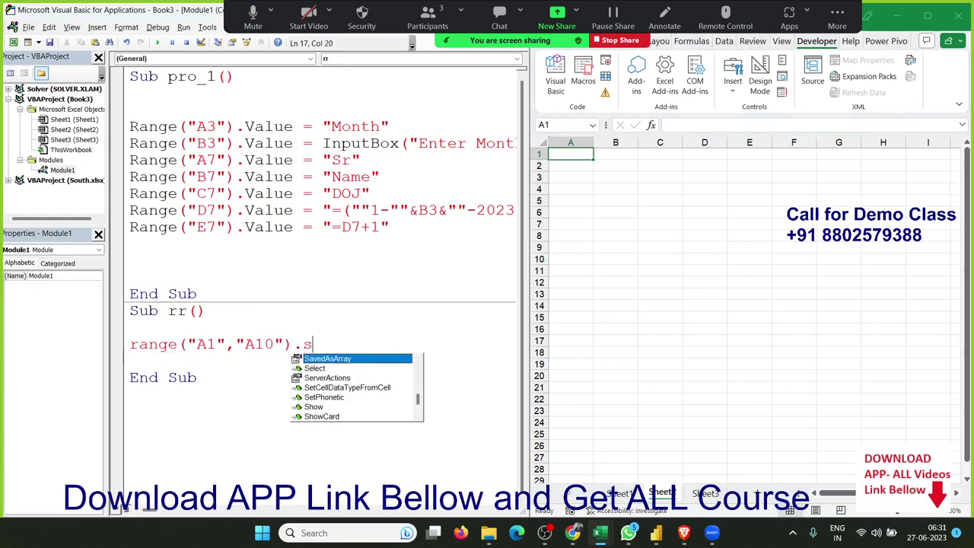
{"action": "type", "text": "e"}
{"action": "key", "text": "Tab"}
{"action": "key", "text": "Return"}
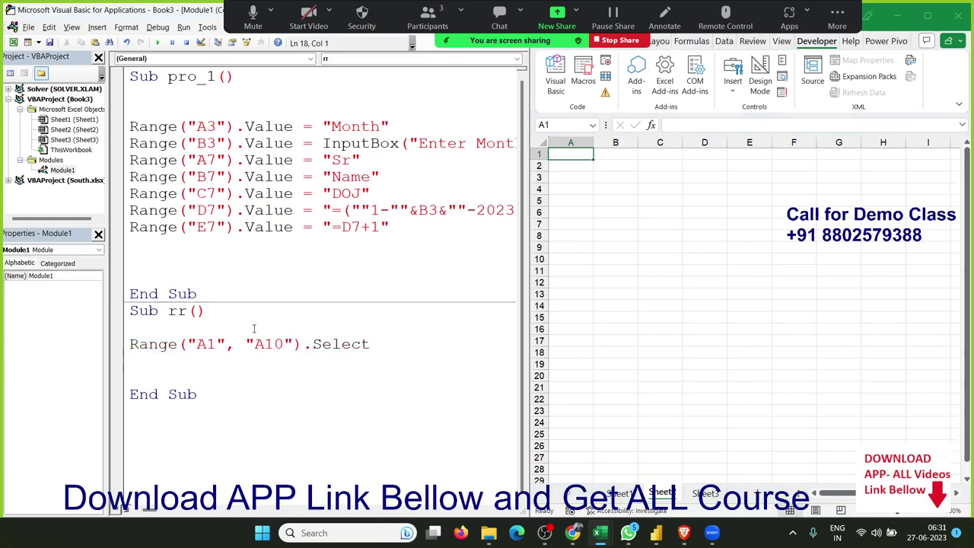
{"action": "left_click", "coordinate": [158, 44]}
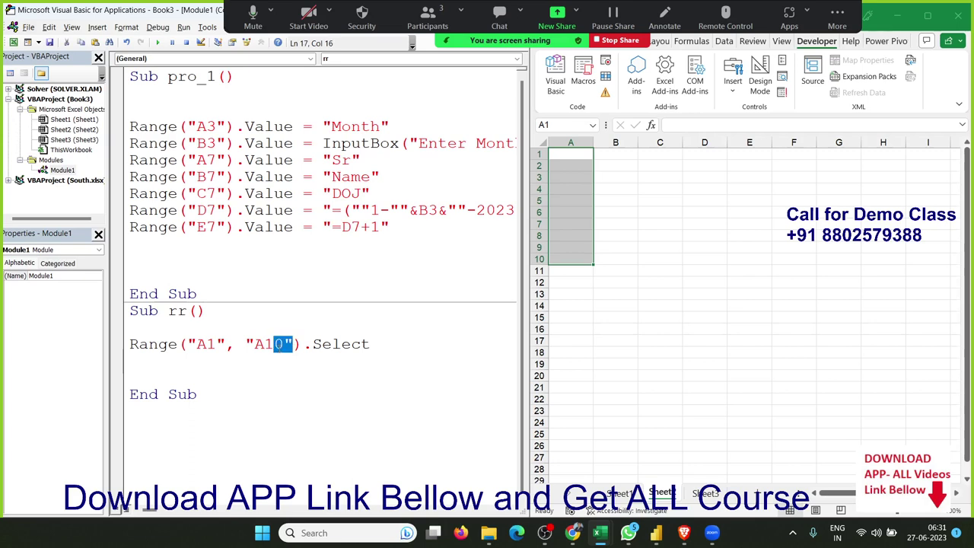
{"action": "left_click_drag", "start_coordinate": [293, 344], "coordinate": [245, 344]}
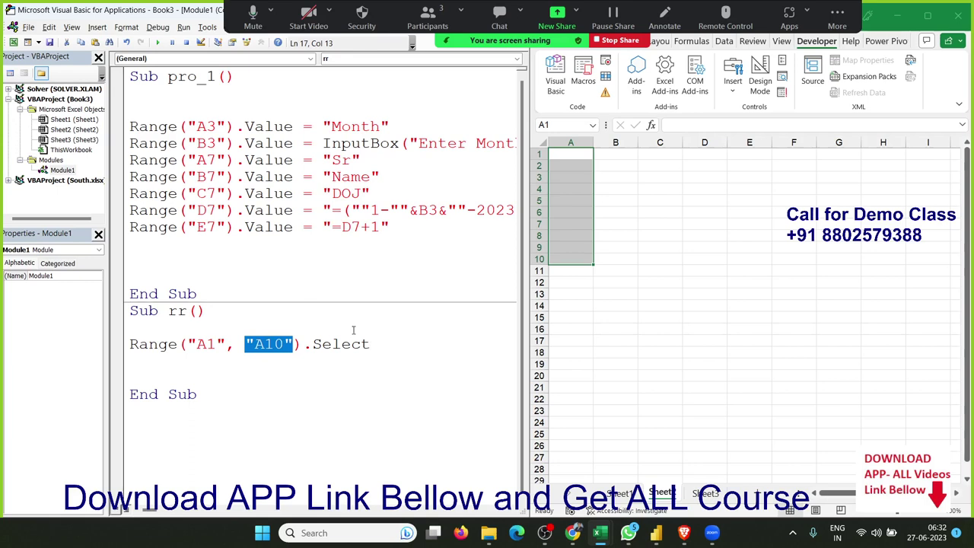
Replace the "A10" argument with Range("A1").Offset(9, 0) in rr's Range line.
{"action": "key", "text": "Delete"}
{"action": "type", "text": "rang"}
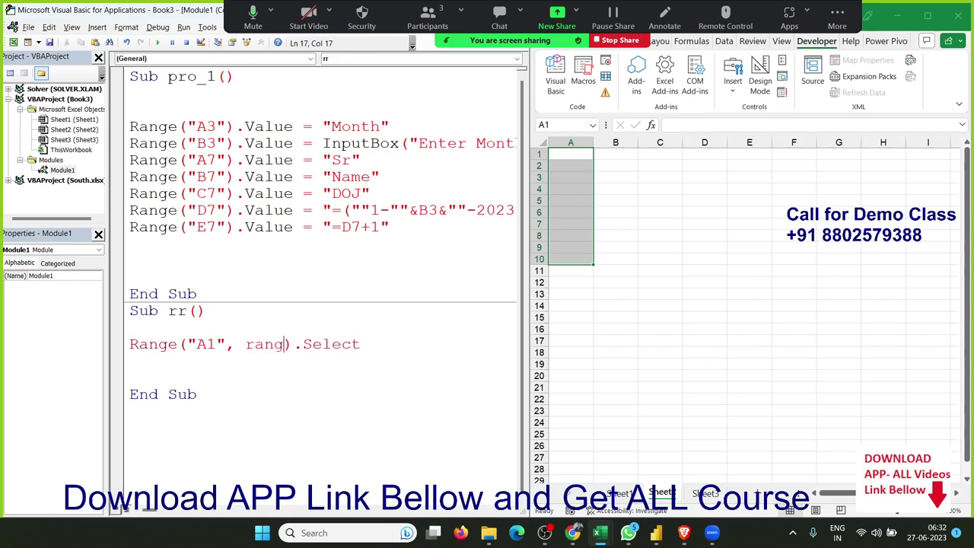
{"action": "type", "text": "e(\""}
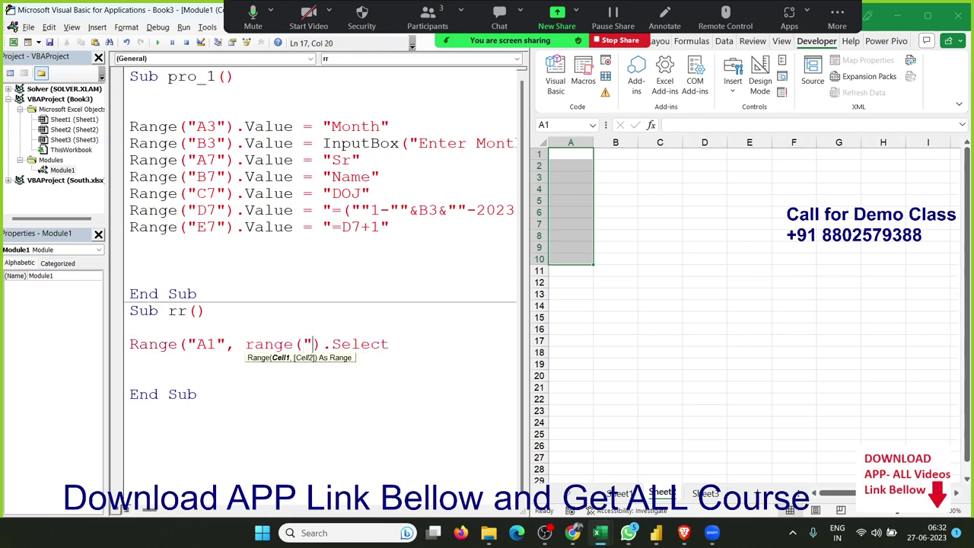
{"action": "type", "text": "A1\")"}
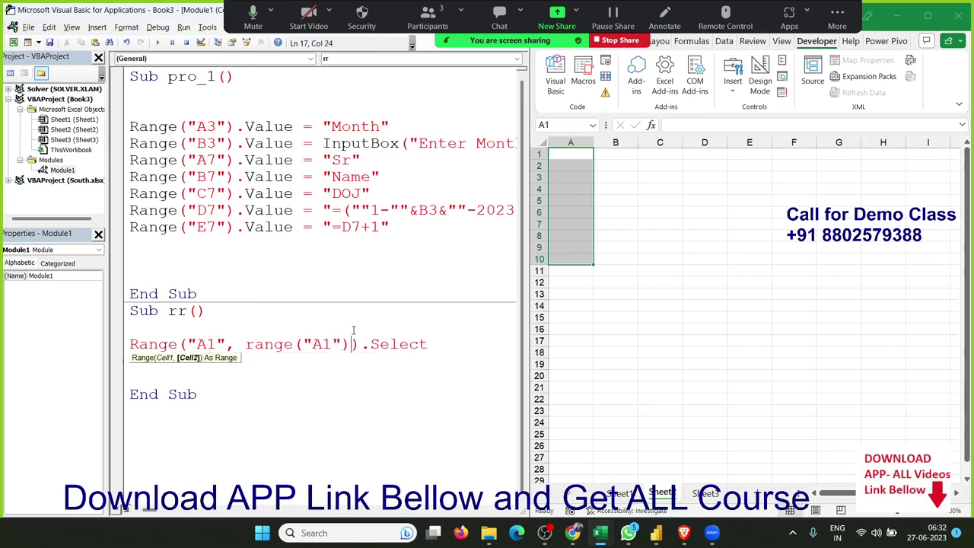
{"action": "type", "text": ".of"}
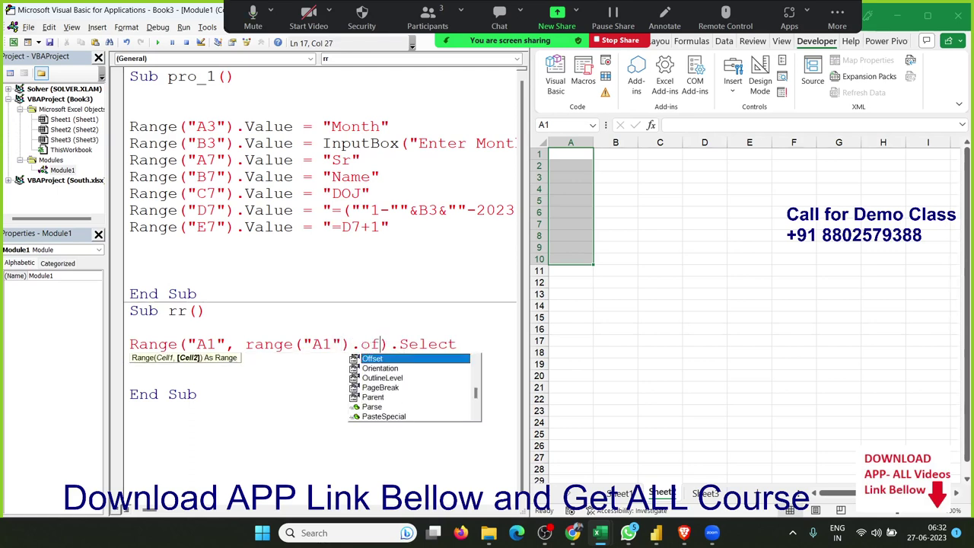
{"action": "key", "text": "Tab"}
{"action": "type", "text": "("}
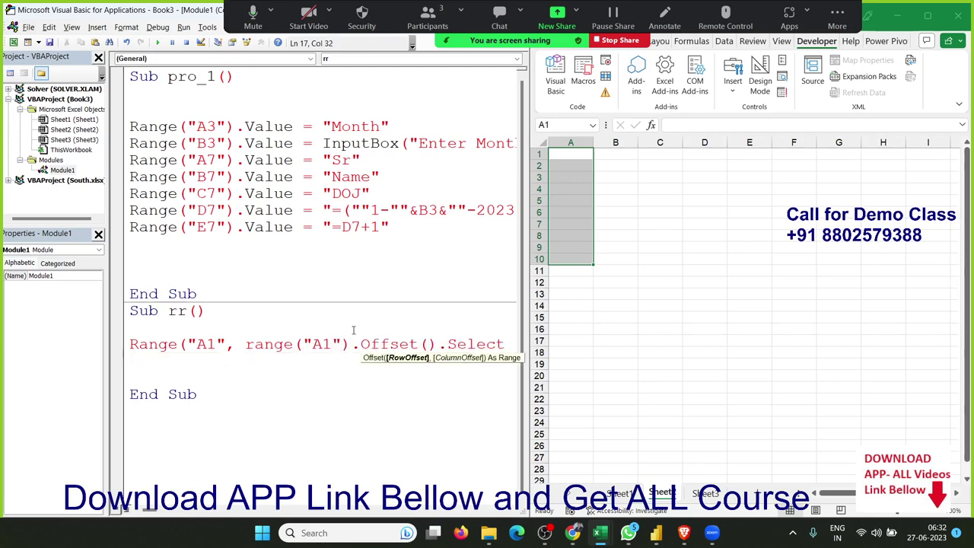
{"action": "type", "text": "9,0)"}
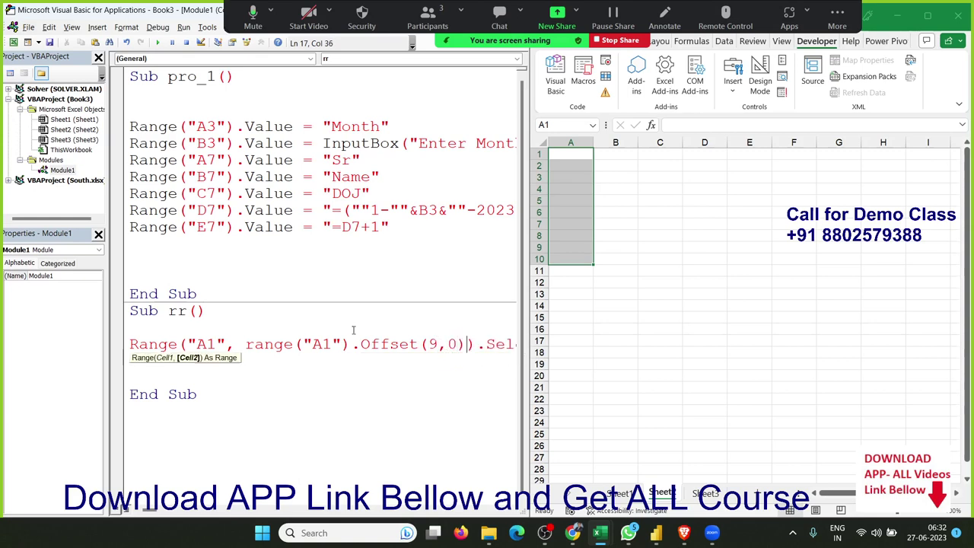
{"action": "left_click", "coordinate": [410, 401]}
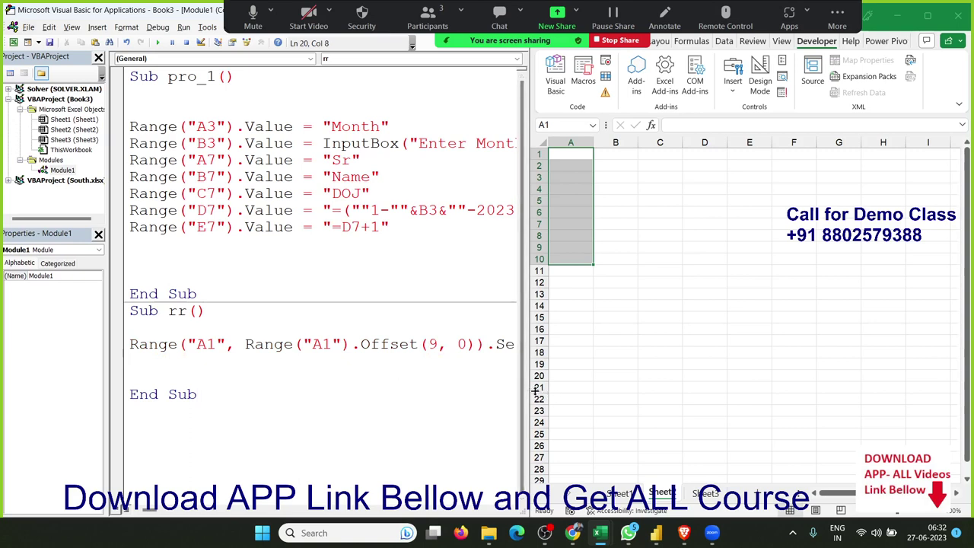
Clear the sheet selection and rerun rr to confirm it still selects A1:A10.
{"action": "key", "text": "Up"}
{"action": "key", "text": "Up"}
{"action": "left_click", "coordinate": [634, 251]}
{"action": "left_click", "coordinate": [565, 174]}
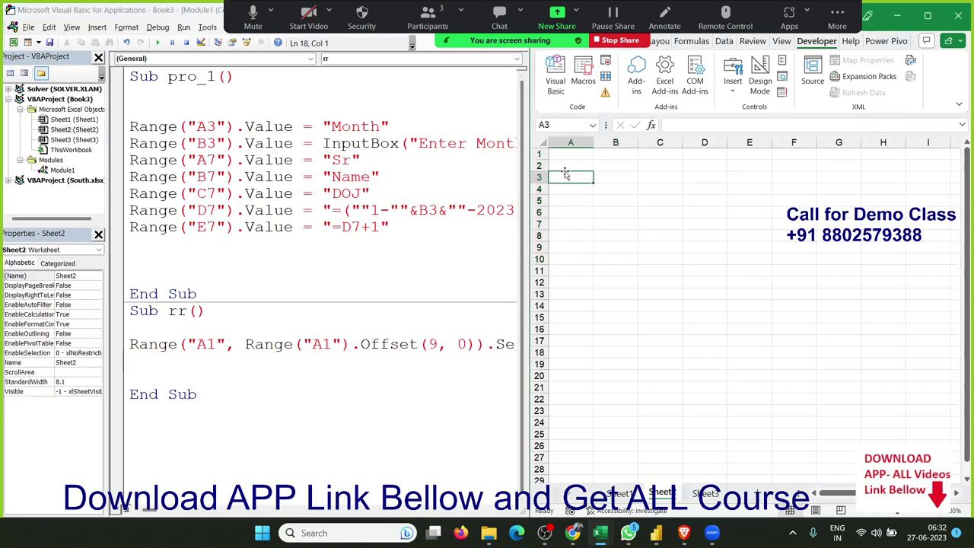
{"action": "left_click", "coordinate": [157, 43]}
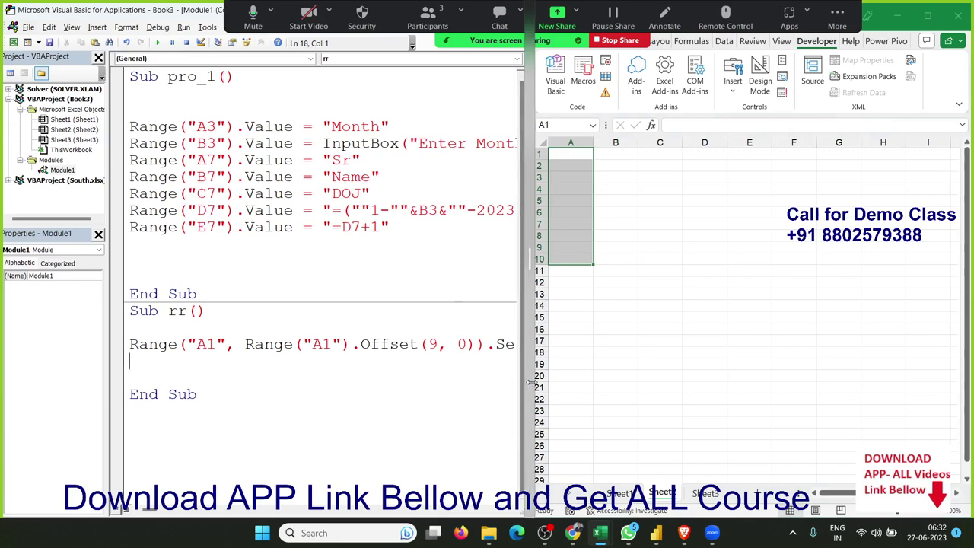
{"action": "mouse_move", "coordinate": [516, 388]}
{"action": "left_mouse_down"}
{"action": "mouse_move", "coordinate": [586, 378]}
{"action": "mouse_move", "coordinate": [577, 378]}
{"action": "left_mouse_up"}
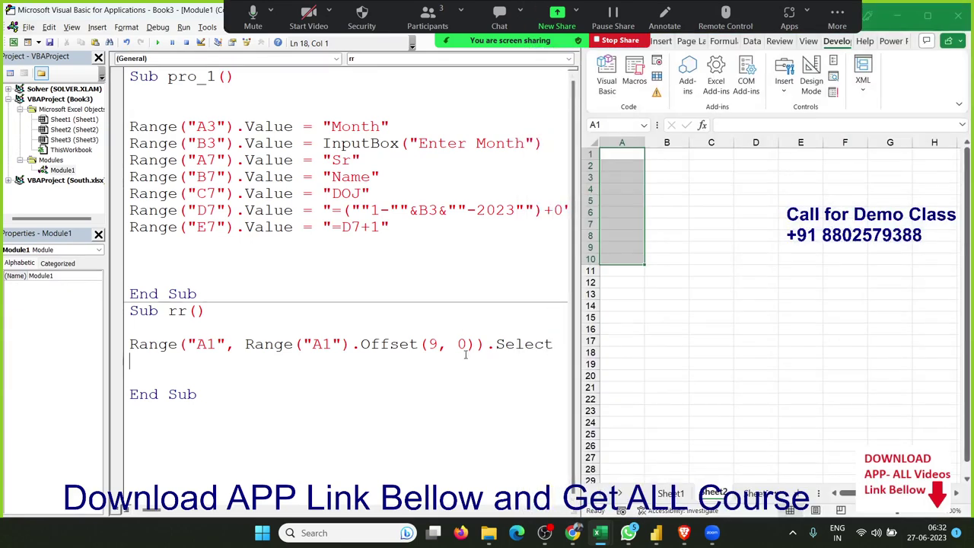
{"action": "double_click", "coordinate": [432, 344]}
{"action": "left_click_drag", "start_coordinate": [245, 344], "coordinate": [479, 347]}
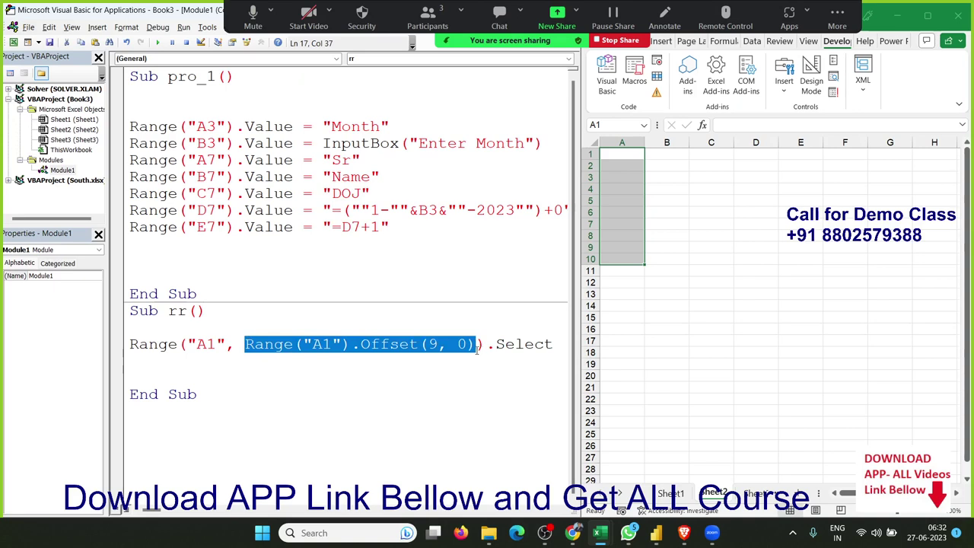
Undo the Offset edit so rr's Range line ends with "A10" again.
{"action": "left_click", "coordinate": [450, 376]}
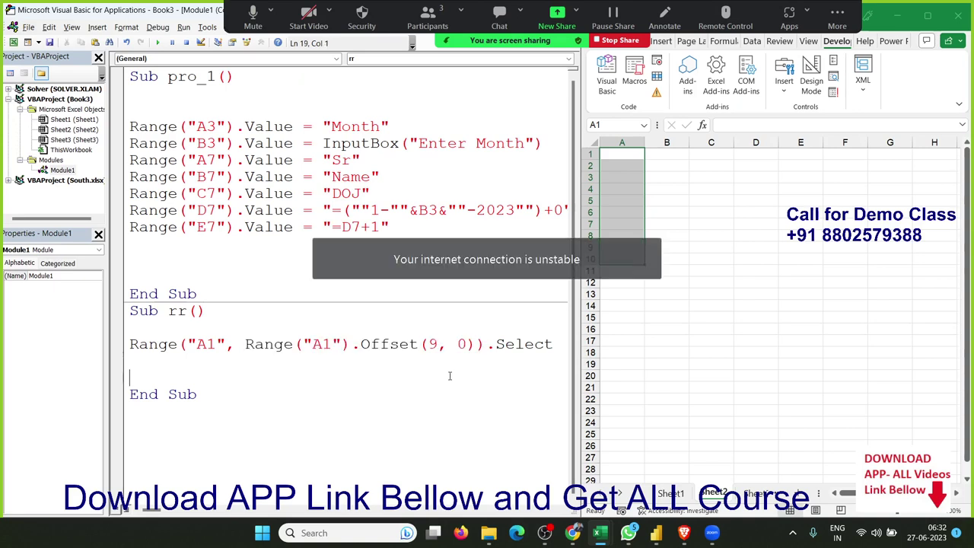
{"action": "key", "text": "Up"}
{"action": "key", "text": "Up"}
{"action": "key", "text": "End"}
{"action": "key", "text": "Left"}
{"action": "key", "text": "Left"}
{"action": "key", "text": "Left"}
{"action": "key", "text": "BackSpace"}
{"action": "key", "text": "BackSpace"}
{"action": "key", "text": "BackSpace"}
{"action": "key", "text": "shift+ctrl+Left"}
{"action": "key", "text": "shift+ctrl+Left"}
{"action": "key", "text": "shift+ctrl+Left"}
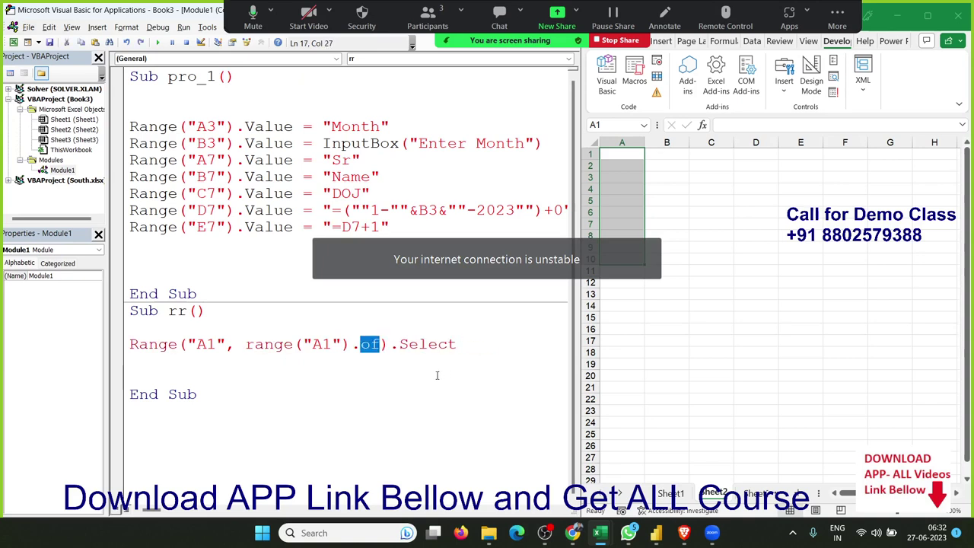
{"action": "key", "text": "BackSpace"}
{"action": "key", "text": "ctrl+z"}
{"action": "left_click", "coordinate": [164, 374]}
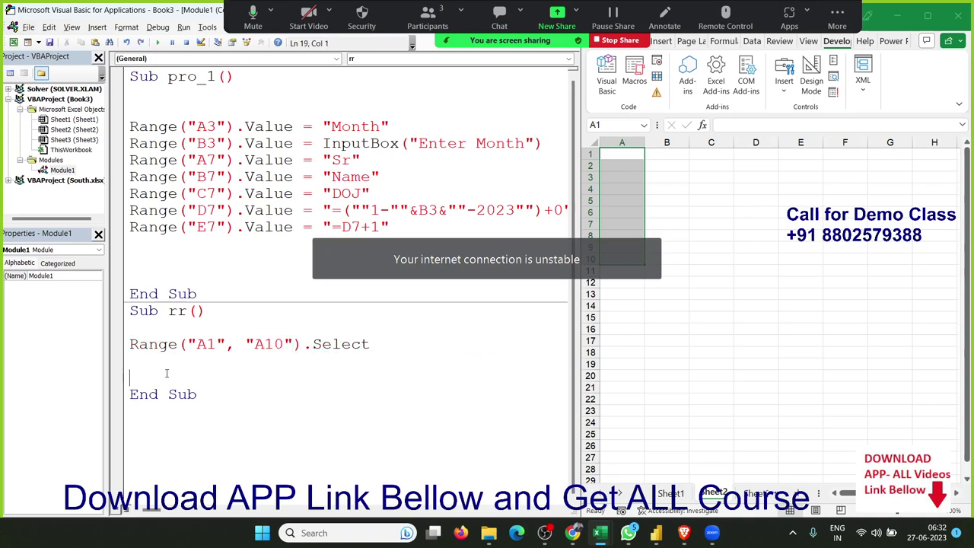
Select A1:A10 on Sheet2 by hand and highlight the "A10" argument in the code.
{"action": "left_click", "coordinate": [188, 346]}
{"action": "left_click_drag", "start_coordinate": [191, 345], "coordinate": [253, 344]}
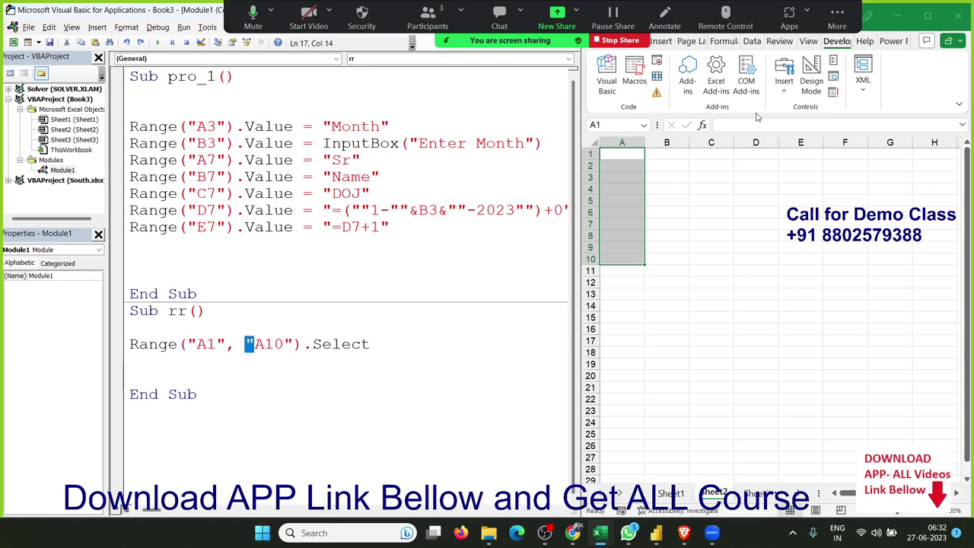
{"action": "left_click", "coordinate": [662, 221]}
{"action": "left_click", "coordinate": [677, 315]}
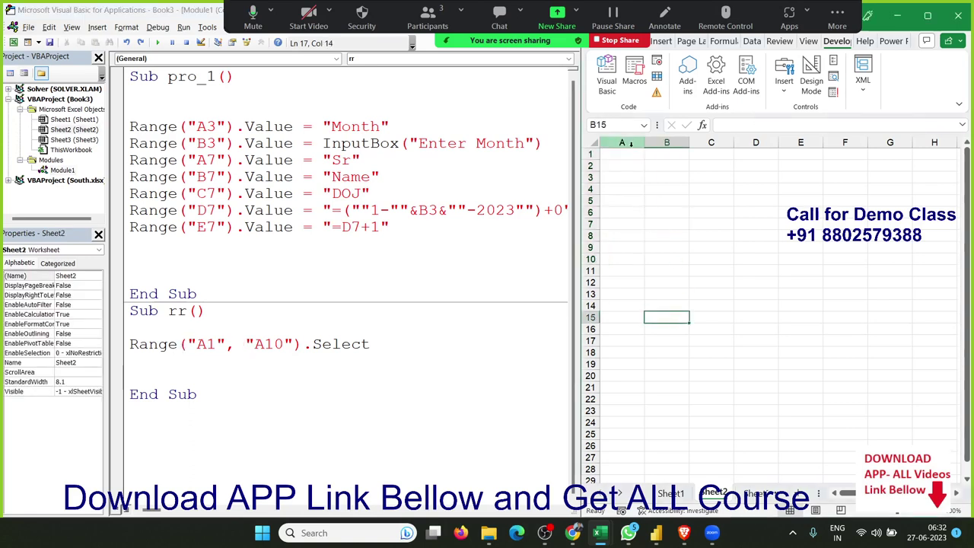
{"action": "left_click_drag", "start_coordinate": [626, 157], "coordinate": [617, 259]}
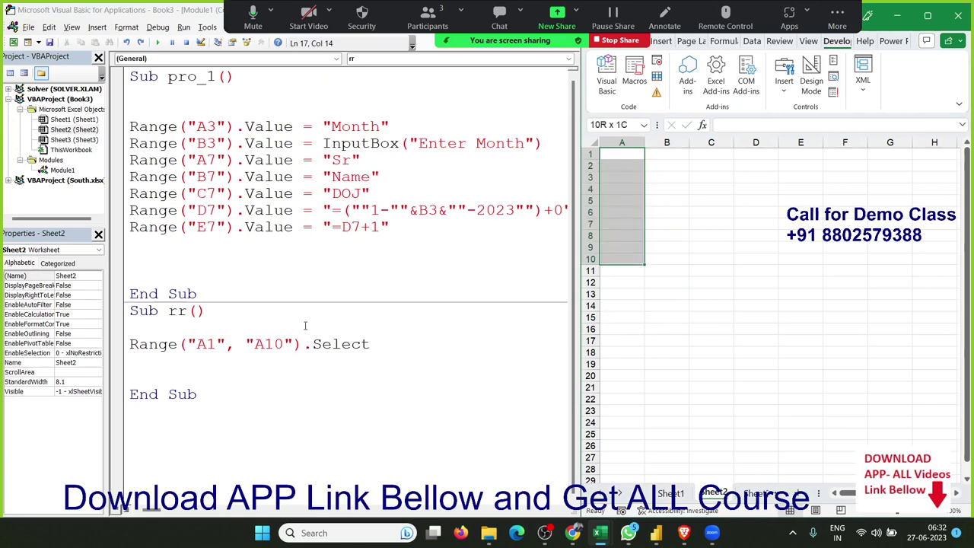
{"action": "mouse_move", "coordinate": [253, 344]}
{"action": "left_mouse_down"}
{"action": "mouse_move", "coordinate": [283, 344]}
{"action": "mouse_move", "coordinate": [246, 344]}
{"action": "left_mouse_up"}
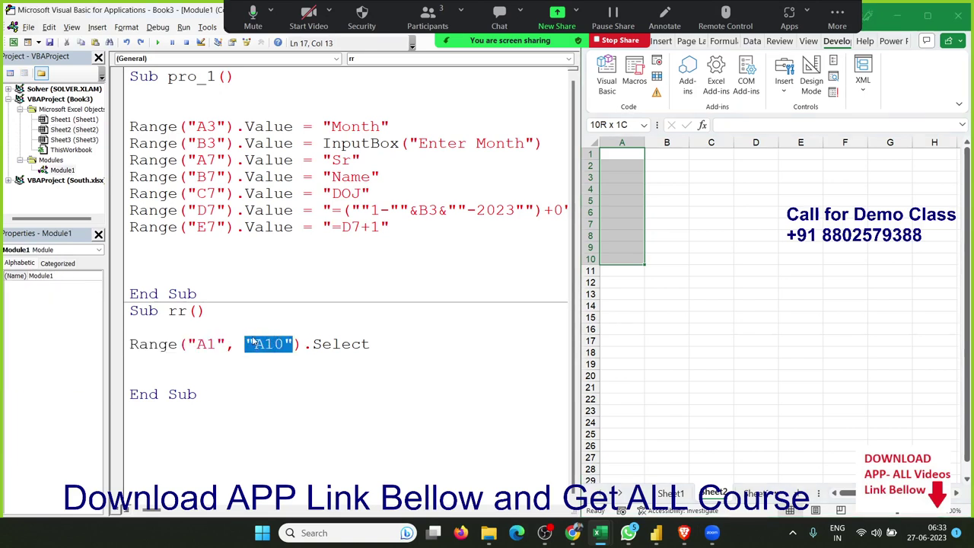
Replace the "A10" argument with a bare Offset(9, 0).
{"action": "type", "text": "off"}
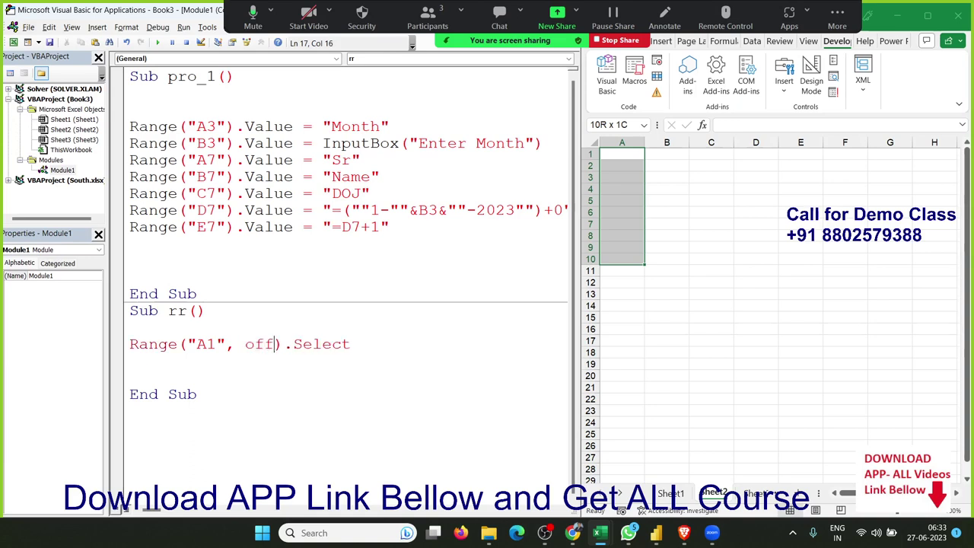
{"action": "type", "text": "a"}
{"action": "key", "text": "BackSpace"}
{"action": "type", "text": "set"}
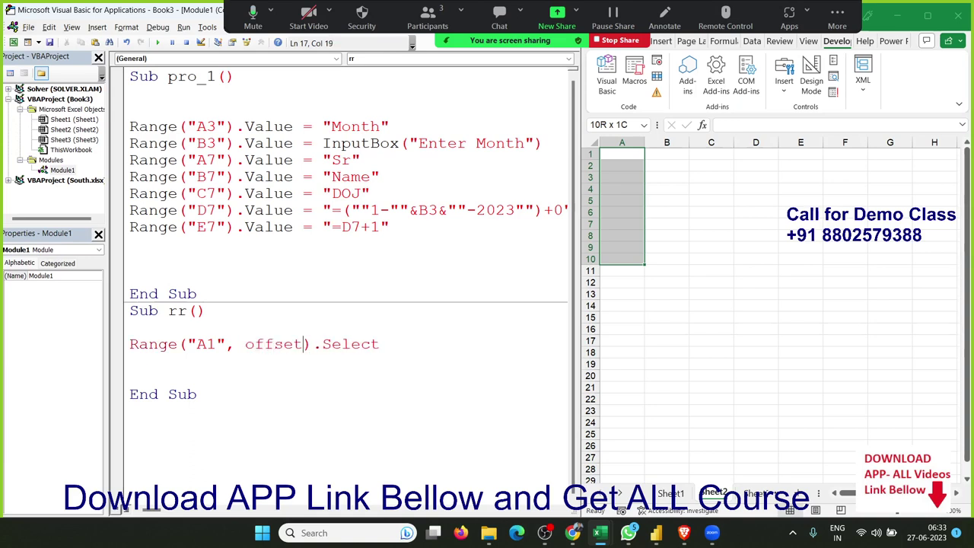
{"action": "type", "text": "("}
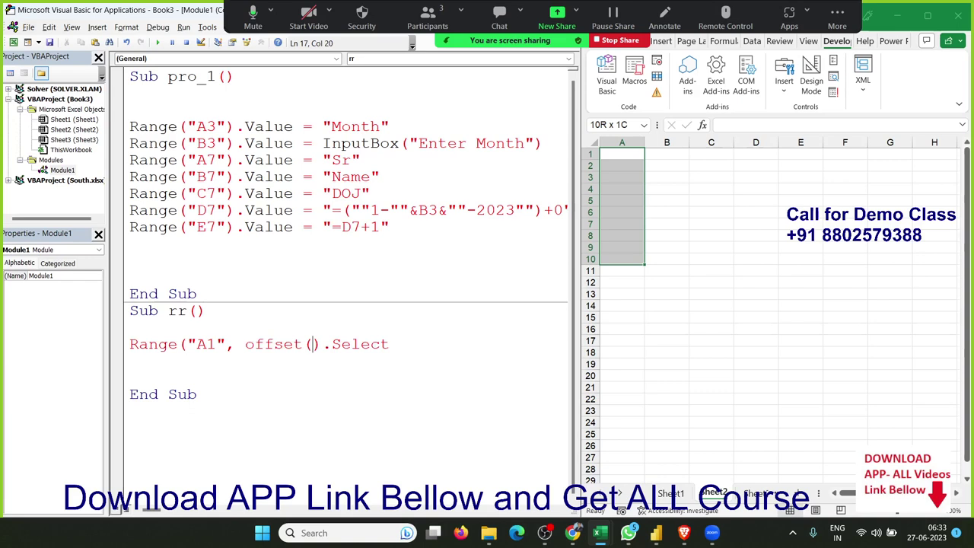
{"action": "type", "text": "9,0"}
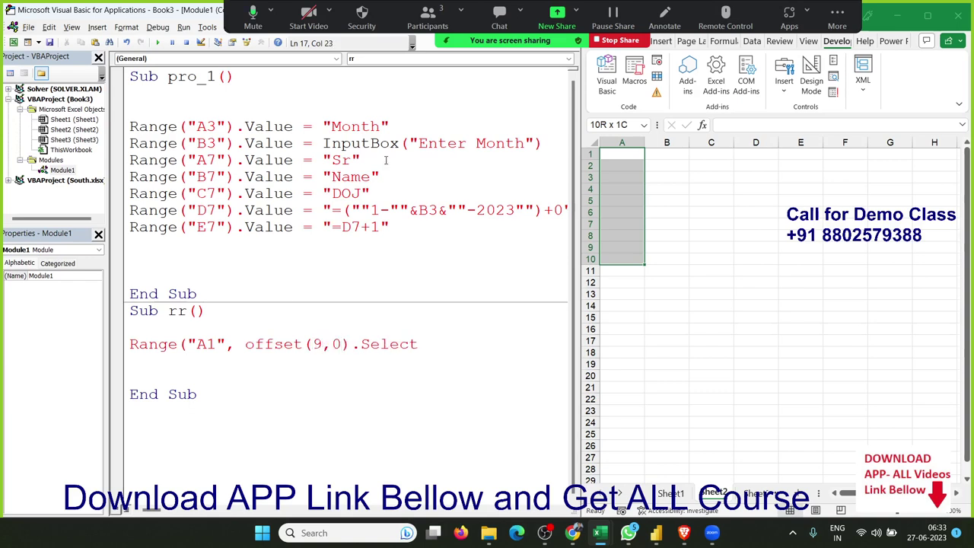
{"action": "type", "text": ")"}
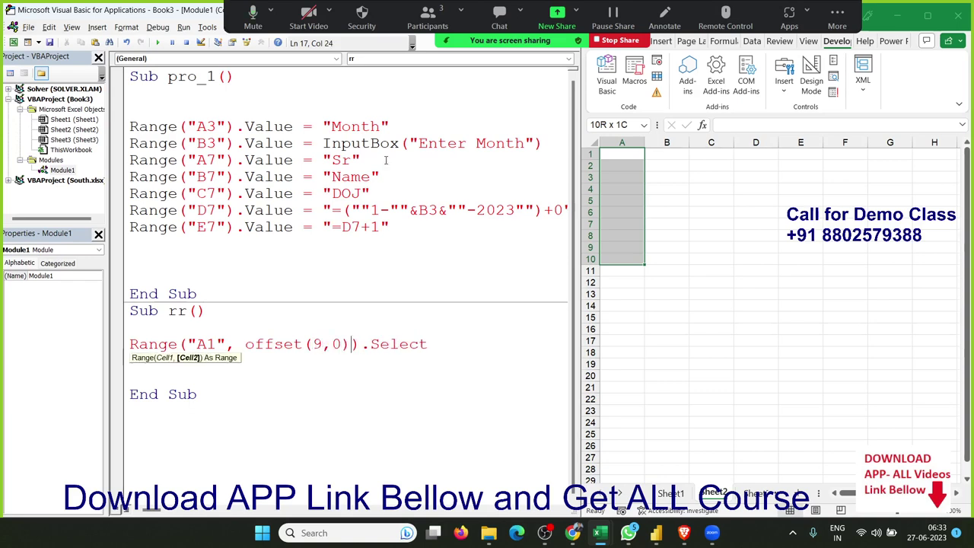
Select A1, run rr, dismiss the 'Sub or Function not defined' error, and reset.
{"action": "left_click", "coordinate": [337, 384]}
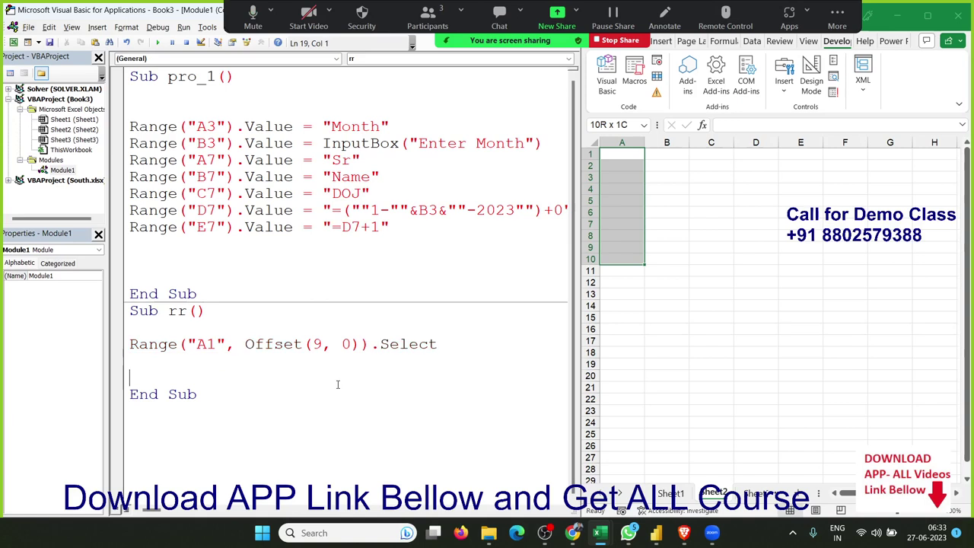
{"action": "left_click", "coordinate": [673, 235]}
{"action": "left_click", "coordinate": [626, 155]}
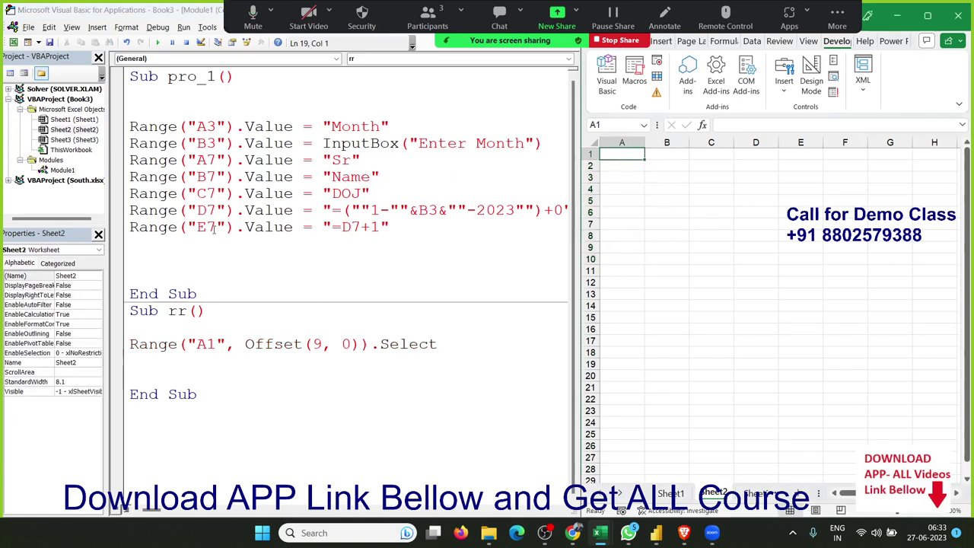
{"action": "left_click", "coordinate": [258, 357]}
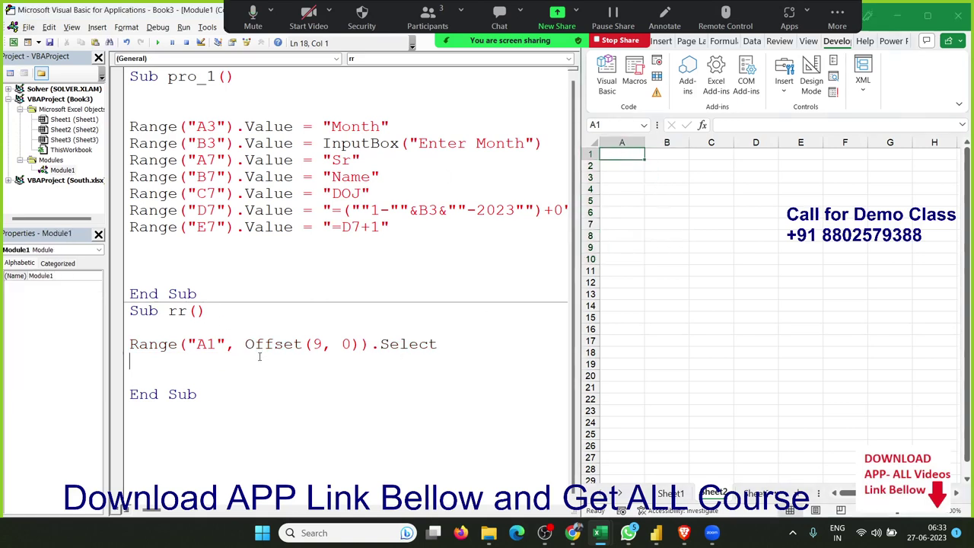
{"action": "left_click", "coordinate": [157, 43]}
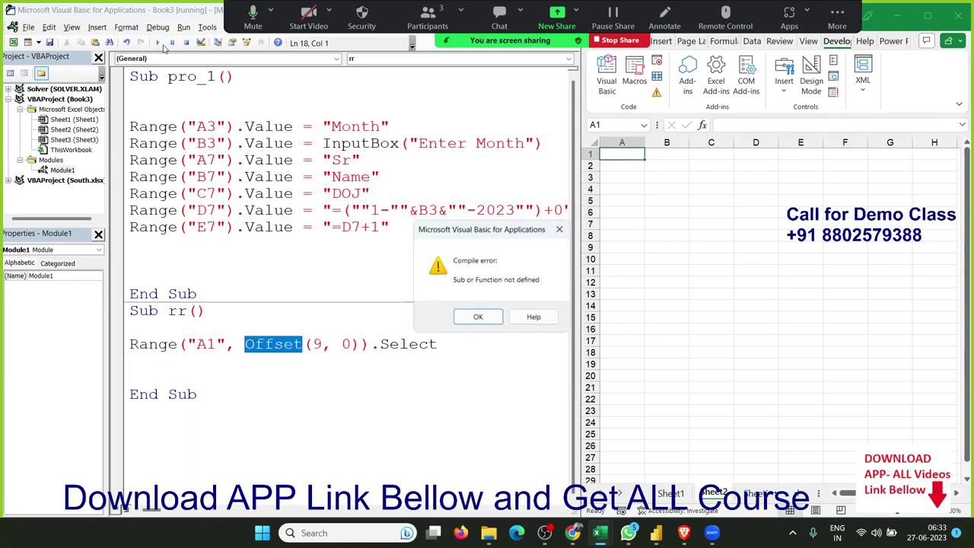
{"action": "left_click", "coordinate": [495, 318]}
{"action": "left_click", "coordinate": [308, 356]}
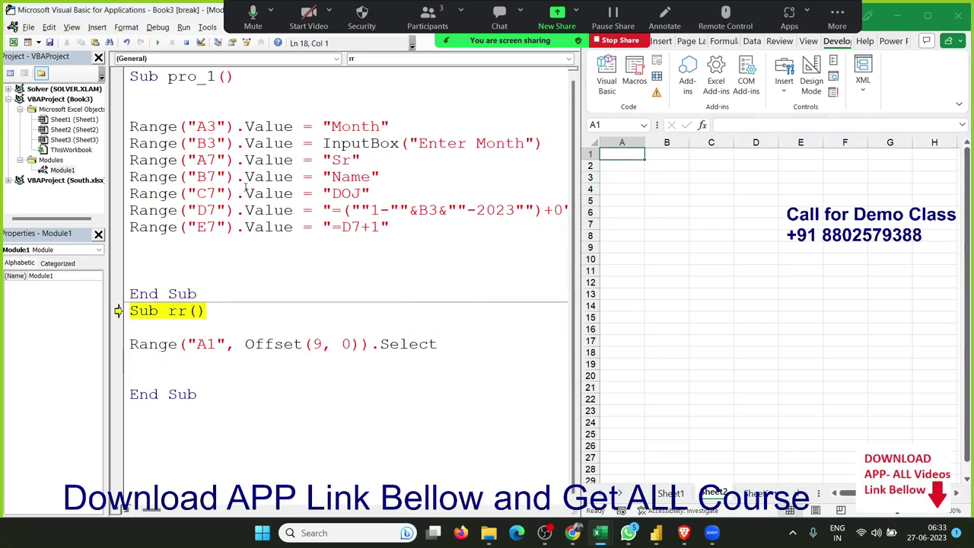
{"action": "left_click", "coordinate": [185, 43]}
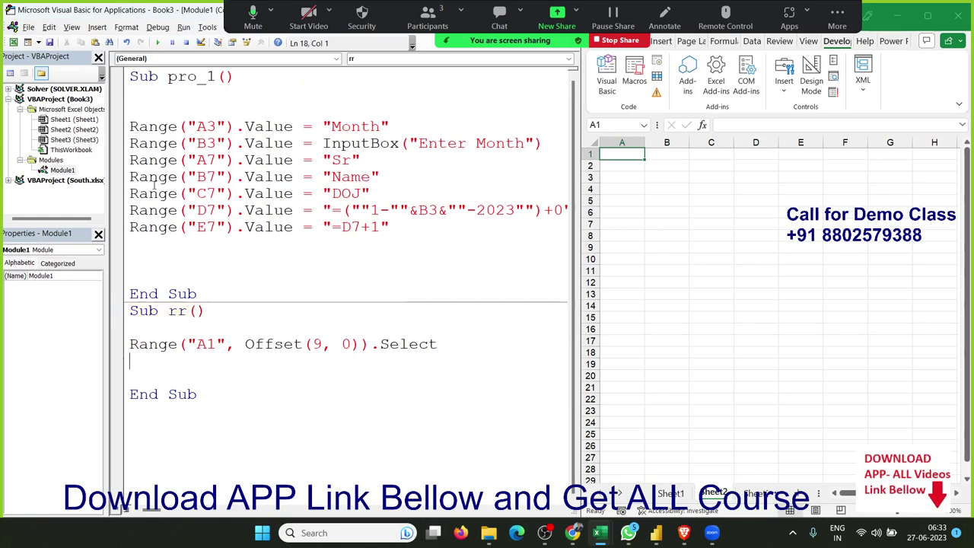
Type and then erase stray text under pro_1's E7 line.
{"action": "mouse_move", "coordinate": [149, 178]}
{"action": "left_mouse_down"}
{"action": "mouse_move", "coordinate": [178, 194]}
{"action": "mouse_move", "coordinate": [265, 165]}
{"action": "left_mouse_up"}
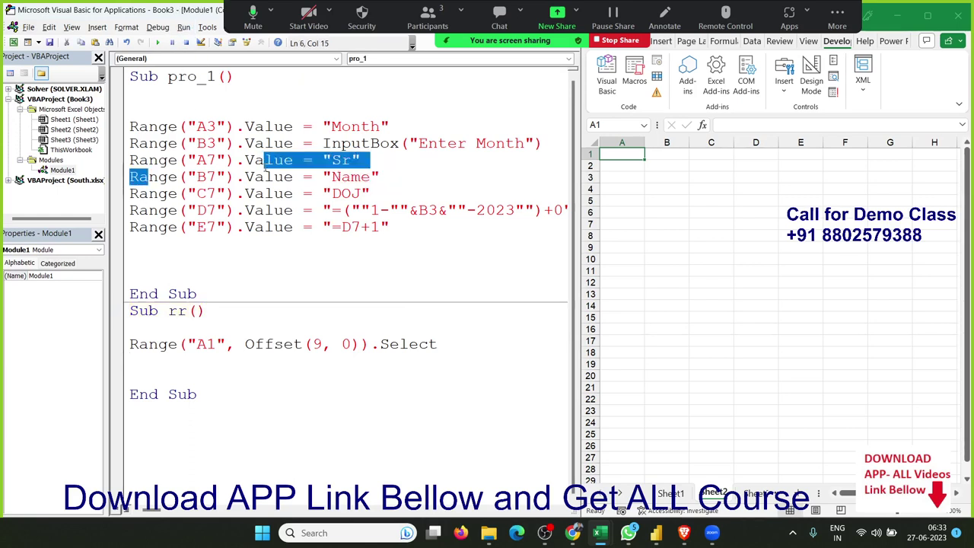
{"action": "left_click", "coordinate": [205, 244]}
{"action": "type", "text": "."}
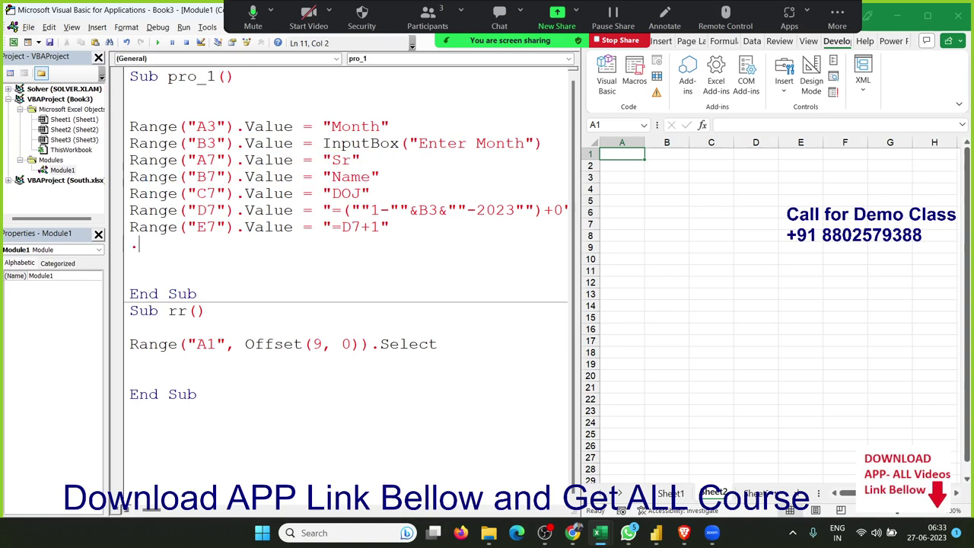
{"action": "type", "text": "valye"}
{"action": "key", "text": "BackSpace"}
{"action": "key", "text": "BackSpace"}
{"action": "key", "text": "BackSpace"}
{"action": "key", "text": "BackSpace"}
{"action": "key", "text": "BackSpace"}
{"action": "key", "text": "BackSpace"}
Prefix Offset(9, 0) with Range("A1"). in rr and run it to select A1:A10.
{"action": "left_click", "coordinate": [147, 342]}
{"action": "double_click", "coordinate": [149, 344]}
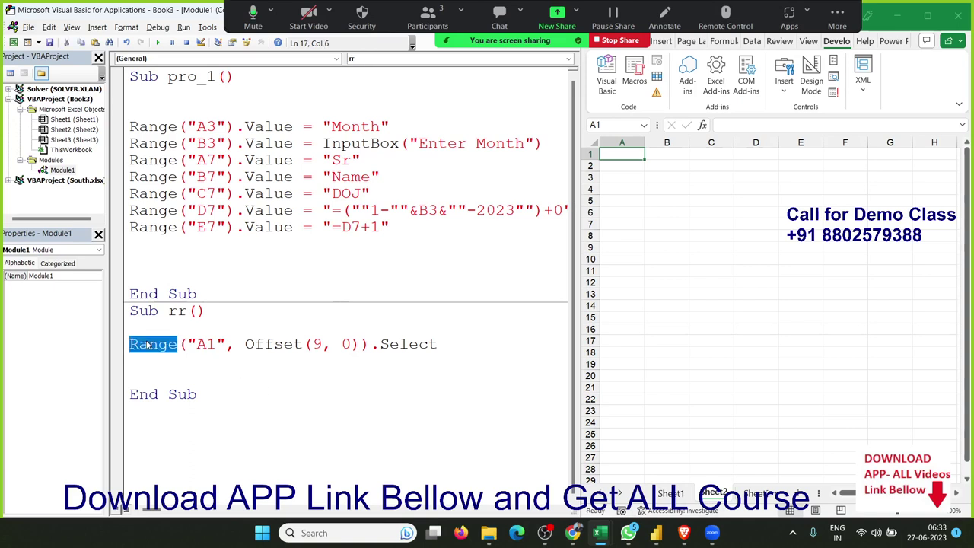
{"action": "left_click_drag", "start_coordinate": [187, 344], "coordinate": [360, 344]}
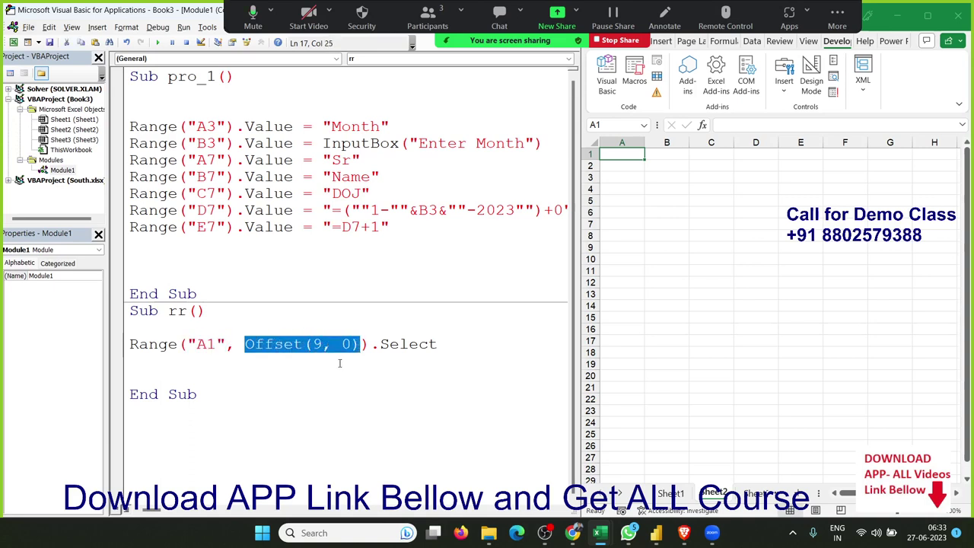
{"action": "left_click", "coordinate": [244, 344]}
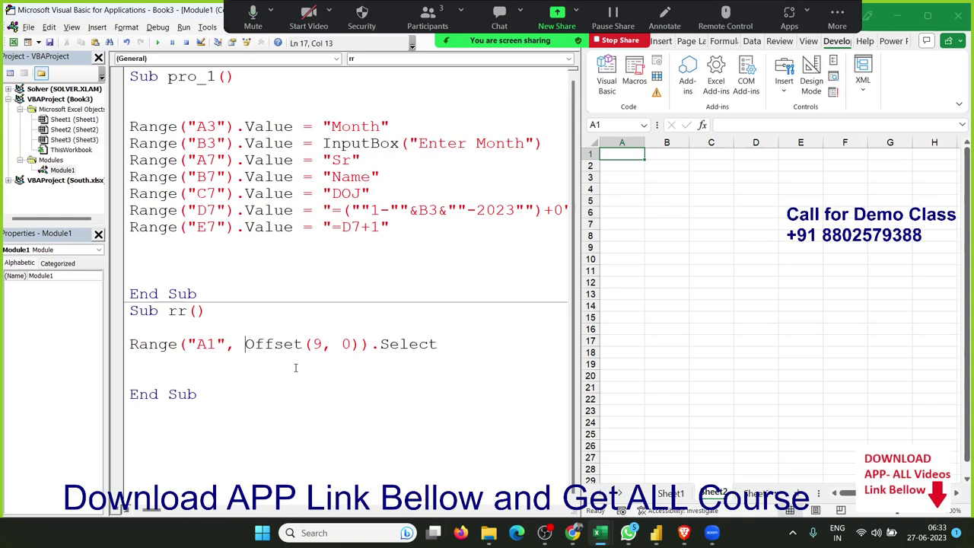
{"action": "left_click_drag", "start_coordinate": [216, 344], "coordinate": [196, 344]}
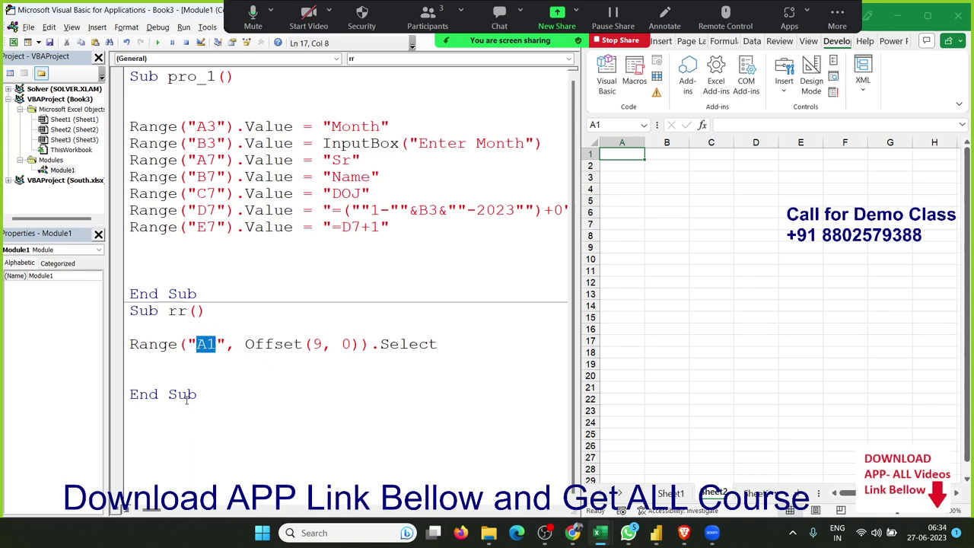
{"action": "left_click", "coordinate": [245, 344]}
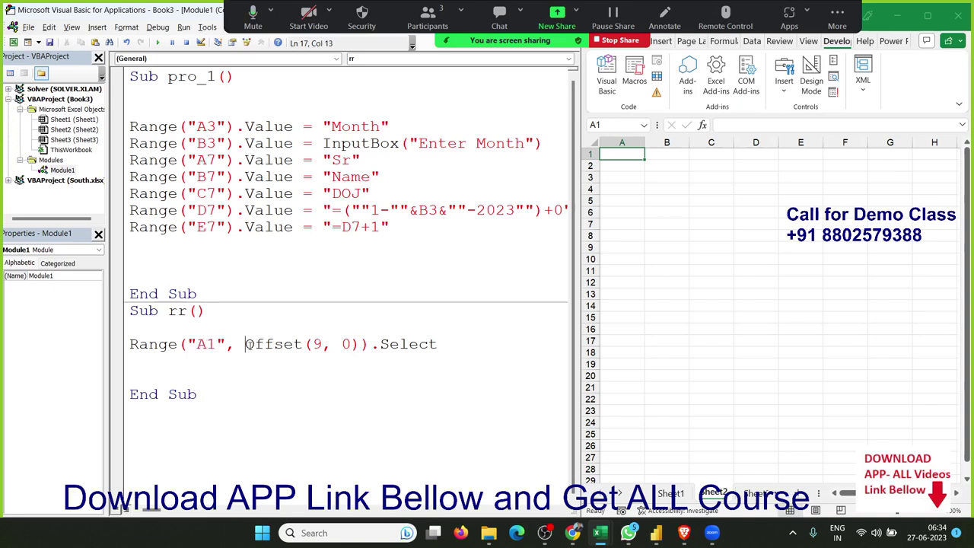
{"action": "type", "text": "range"}
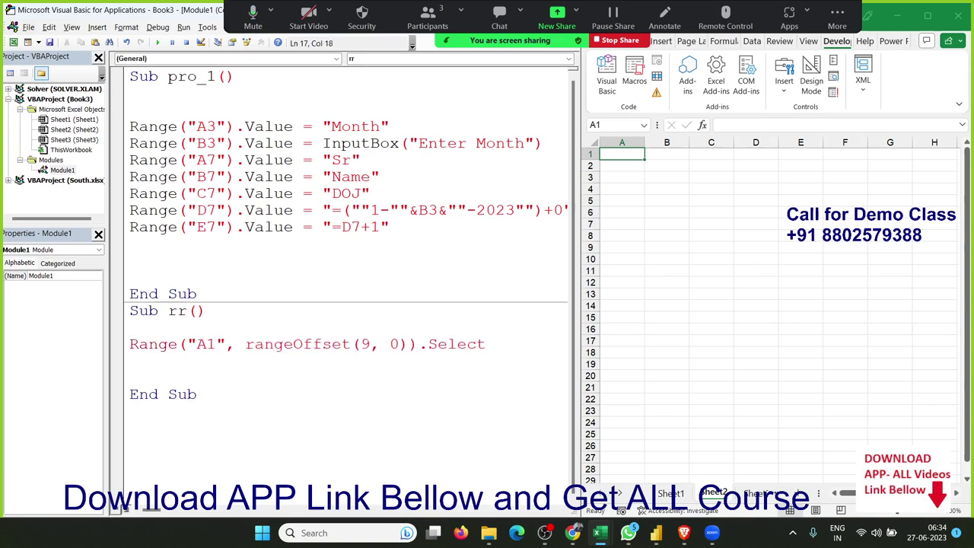
{"action": "type", "text": "(\"A1"}
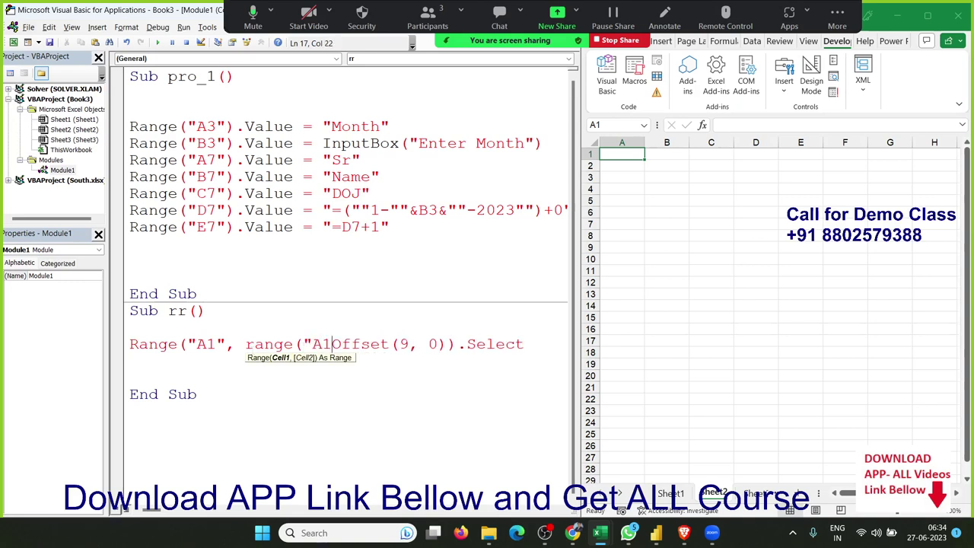
{"action": "type", "text": "\")"}
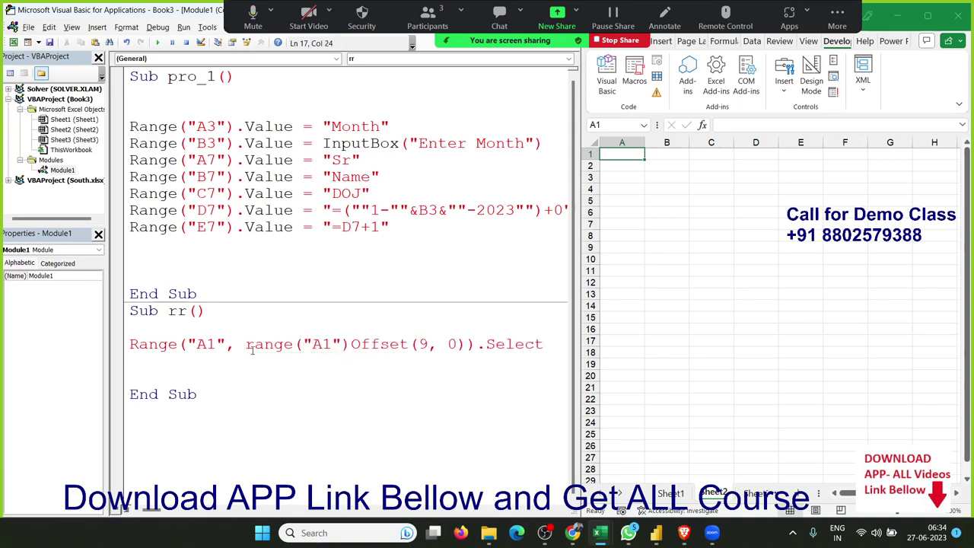
{"action": "type", "text": "."}
{"action": "left_click", "coordinate": [243, 359]}
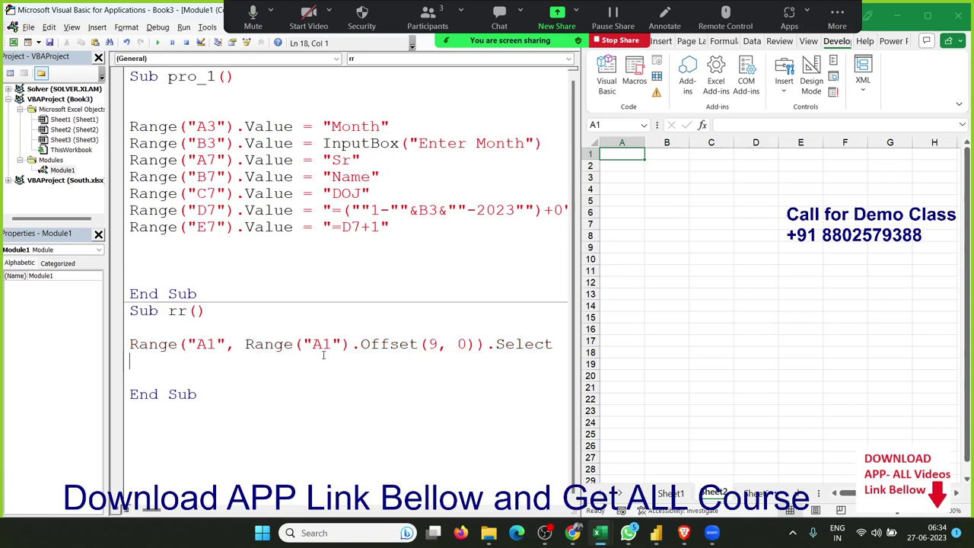
{"action": "left_click", "coordinate": [160, 42]}
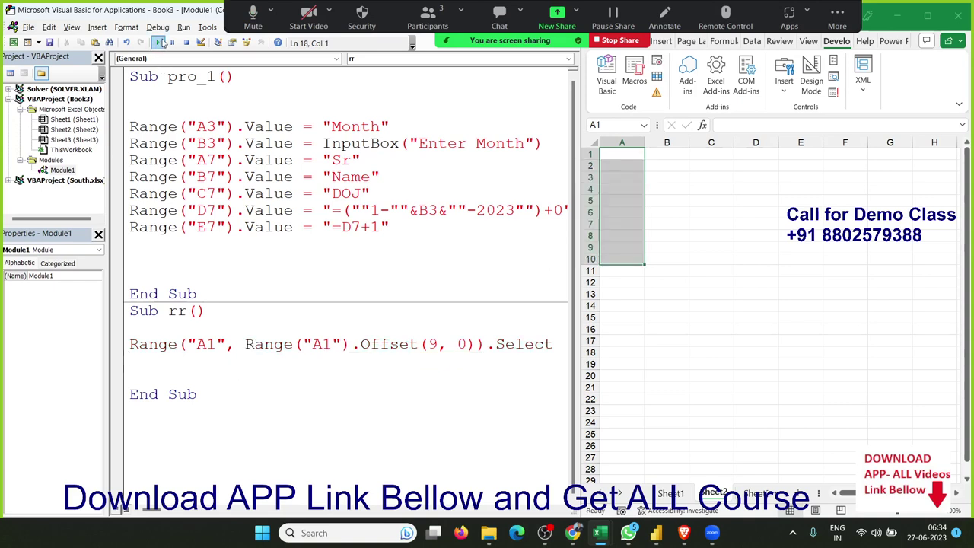
Start a new Sub rr_1() header below rr's End Sub.
{"action": "left_click", "coordinate": [213, 394]}
{"action": "key", "text": "Return"}
{"action": "type", "text": "sub "}
{"action": "type", "text": "r"}
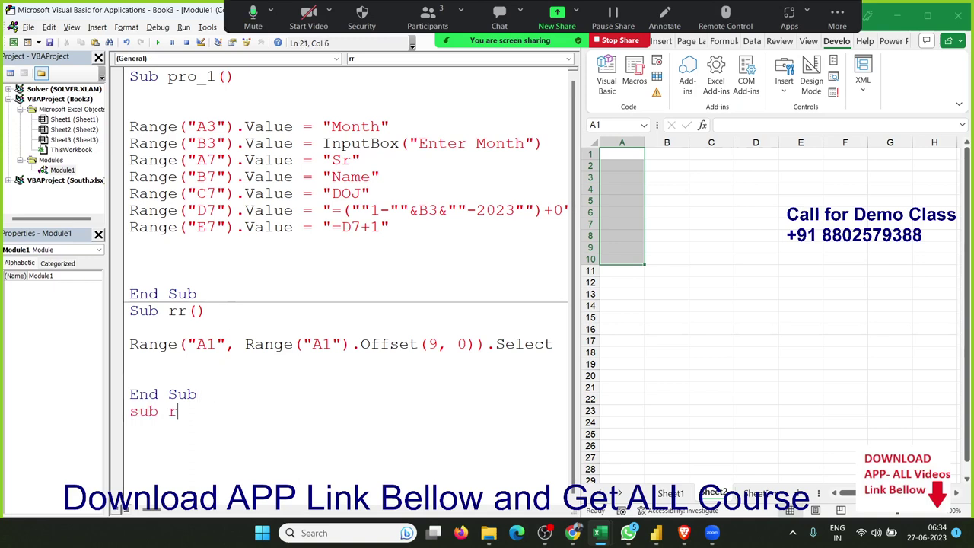
{"action": "type", "text": "r_1"}
{"action": "type", "text": "()"}
Give rr_1 the body line Range("A1:A10").Select.
{"action": "key", "text": "Return"}
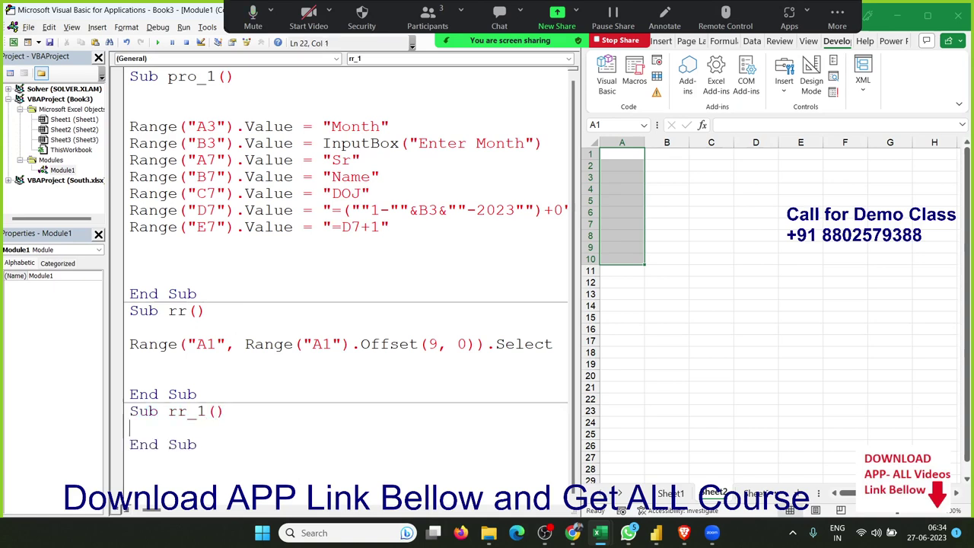
{"action": "key", "text": "Return"}
{"action": "key", "text": "Return"}
{"action": "key", "text": "Return"}
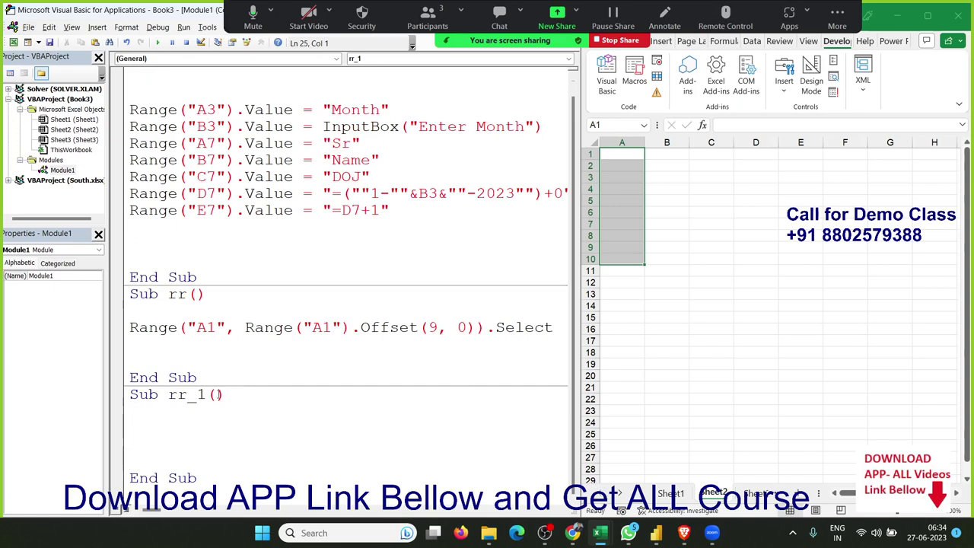
{"action": "left_click", "coordinate": [203, 418]}
{"action": "type", "text": "rang"}
{"action": "type", "text": "e(\"A"}
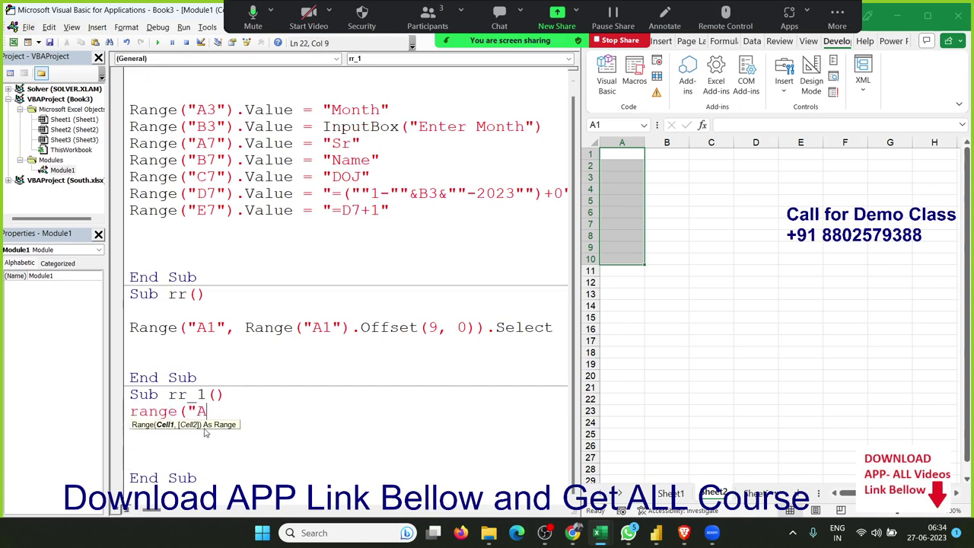
{"action": "type", "text": "1"}
{"action": "type", "text": ":A10"}
{"action": "type", "text": "\")"}
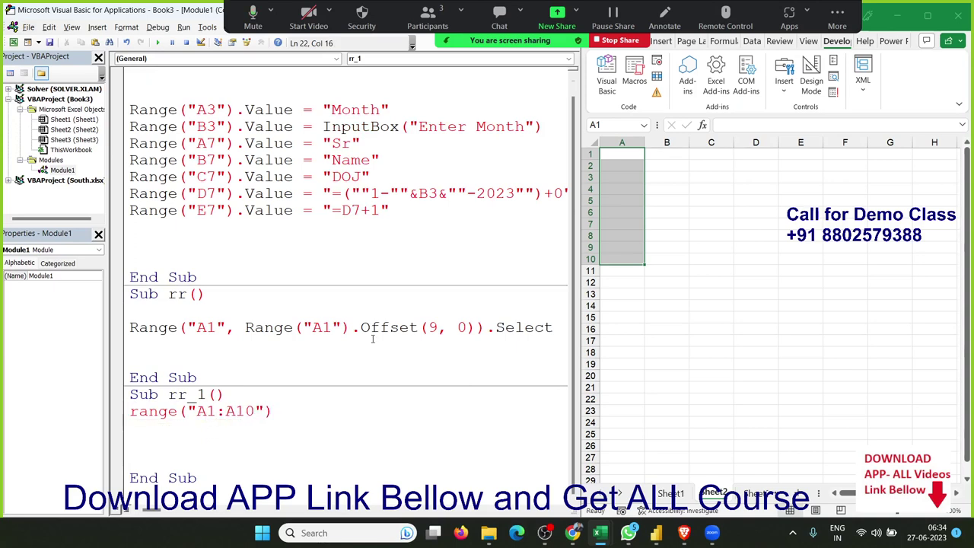
{"action": "type", "text": ".se"}
{"action": "key", "text": "Tab"}
{"action": "key", "text": "Return"}
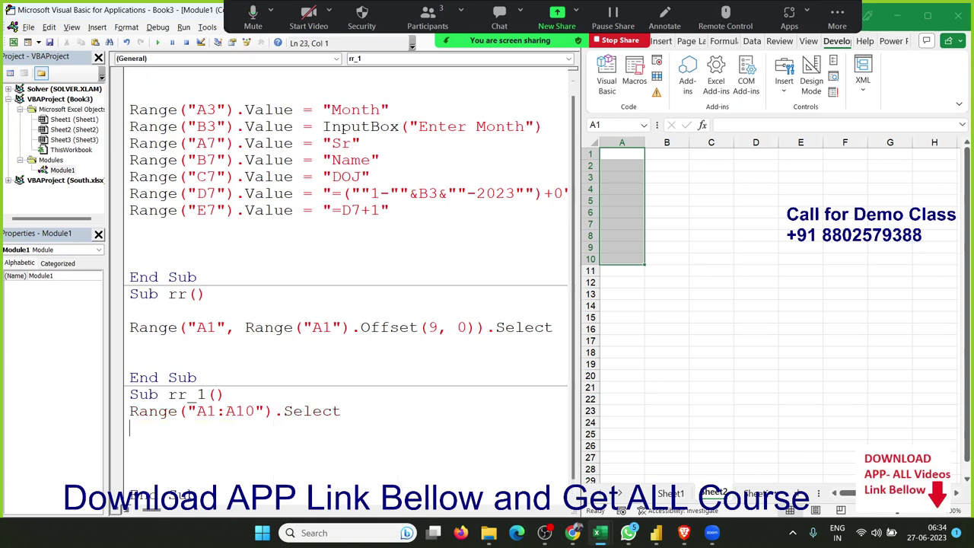
Start a SUM formula over column A in cell F10, then cancel it.
{"action": "left_click", "coordinate": [834, 257]}
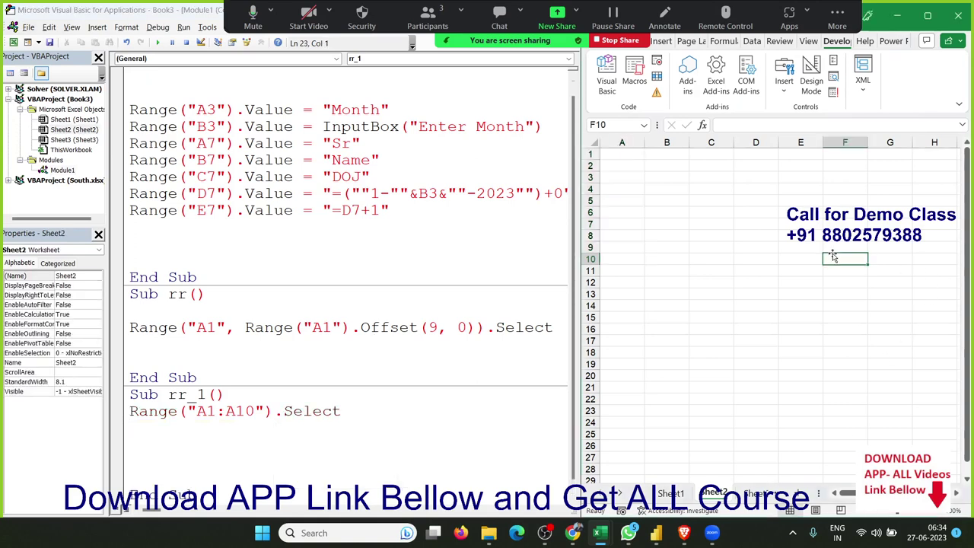
{"action": "type", "text": "=su"}
{"action": "key", "text": "Tab"}
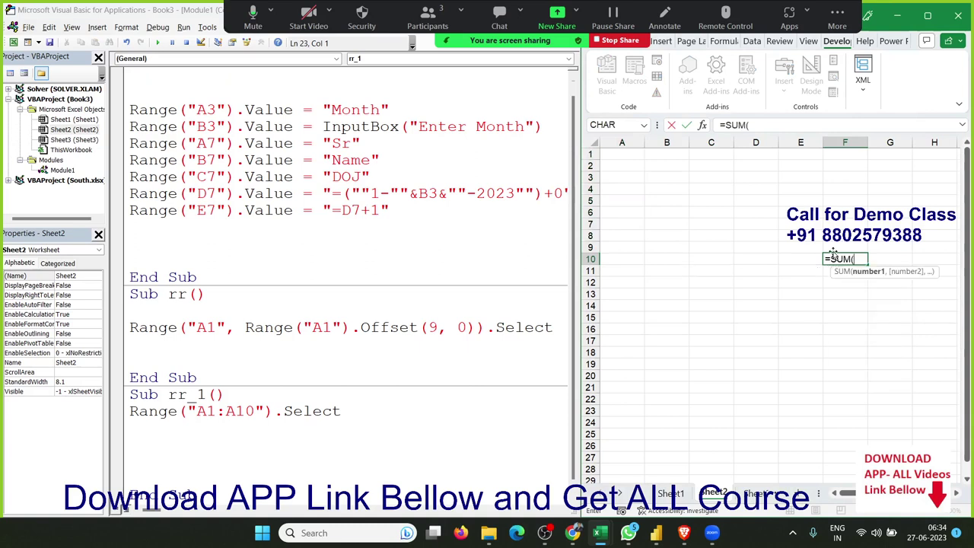
{"action": "left_click_drag", "start_coordinate": [621, 155], "coordinate": [637, 301]}
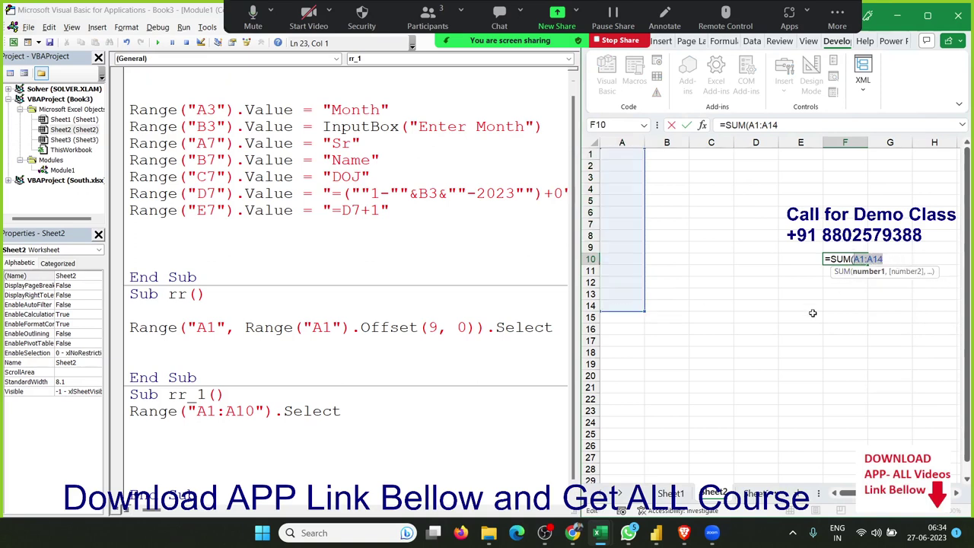
{"action": "key", "text": "Escape"}
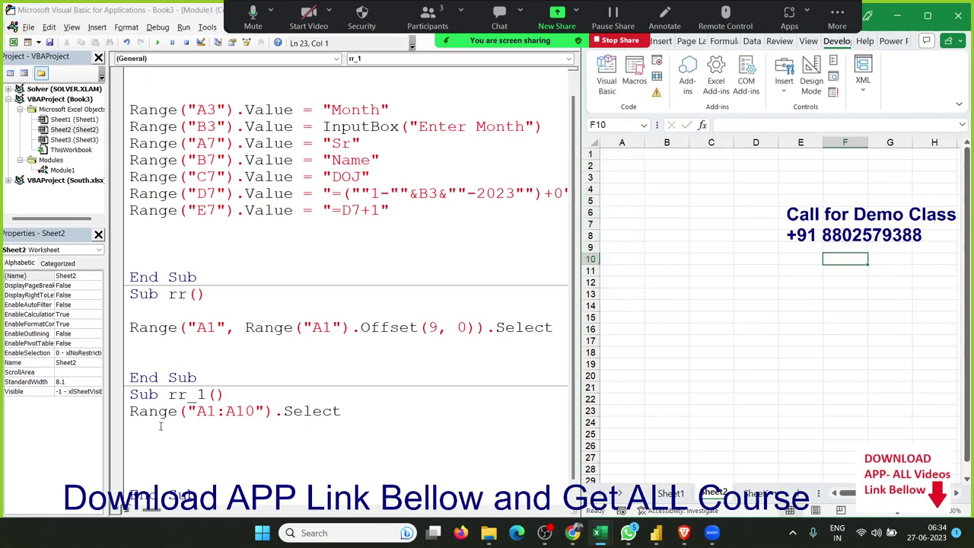
Change rr_1's range to Range("A1", "A10") and select A1:A10 on the sheet.
{"action": "left_click", "coordinate": [208, 411]}
{"action": "left_click", "coordinate": [217, 411]}
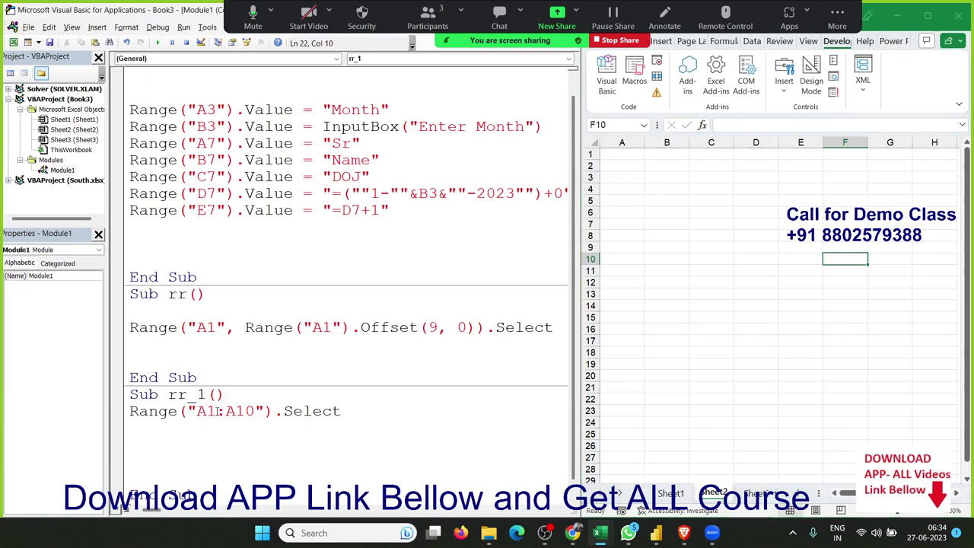
{"action": "type", "text": "\""}
{"action": "key", "text": "Delete"}
{"action": "type", "text": ","}
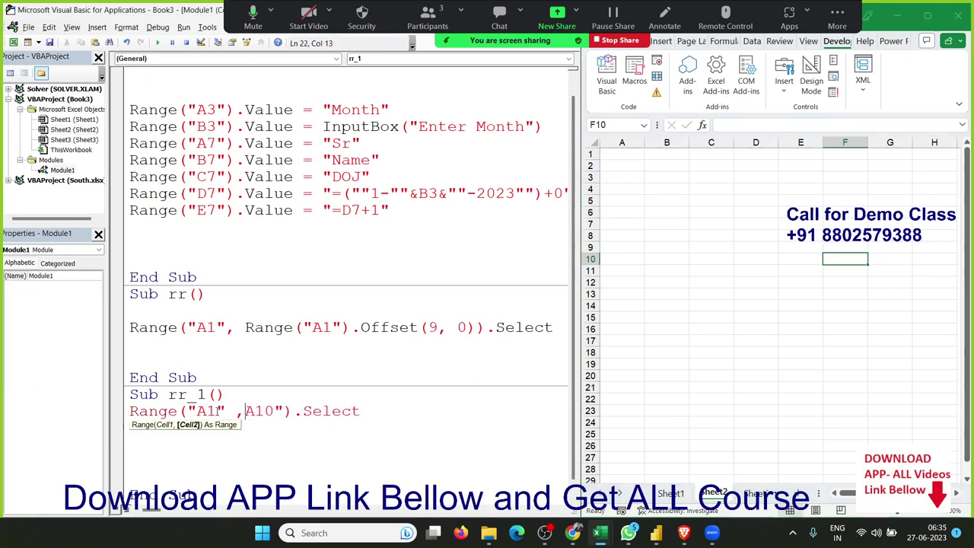
{"action": "type", "text": "\""}
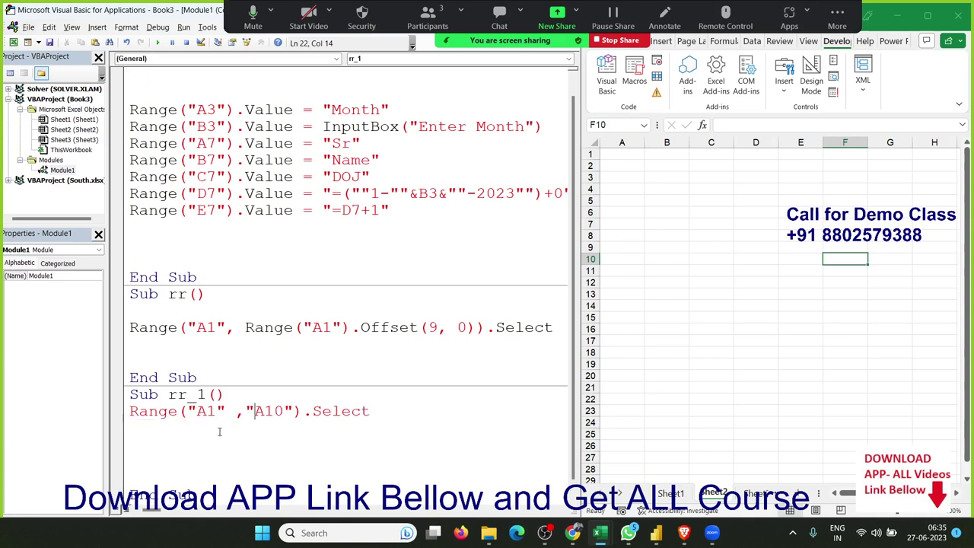
{"action": "left_click", "coordinate": [219, 431]}
{"action": "left_click_drag", "start_coordinate": [626, 151], "coordinate": [622, 260]}
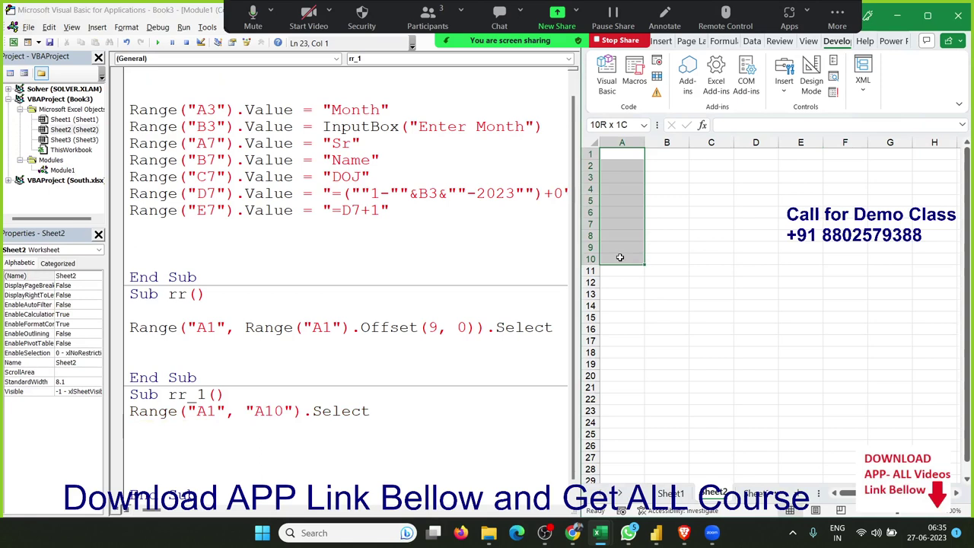
{"action": "scroll", "coordinate": [407, 358], "scroll_direction": "down", "scroll_amount": 1}
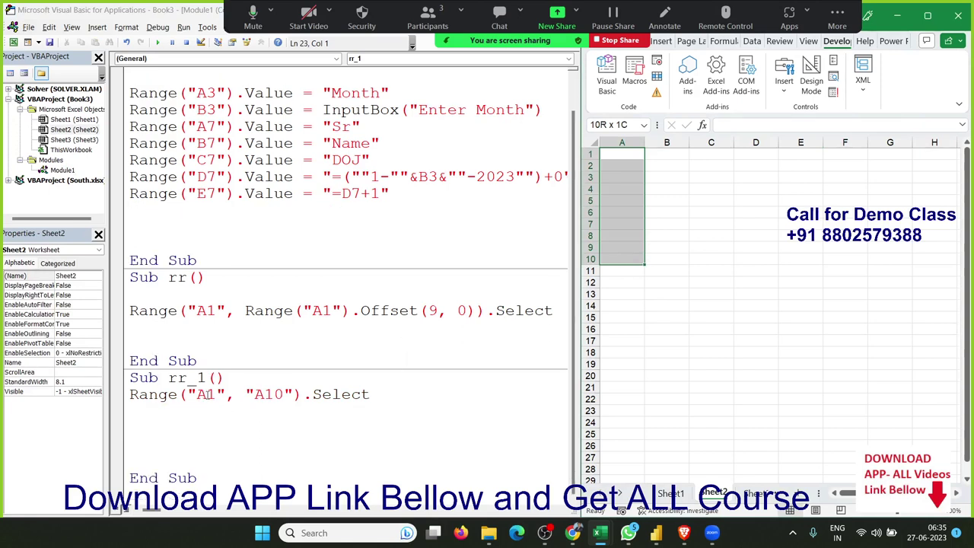
Enter 85, 25, 65, 36, 25, 63 and 25 down column A starting at A1.
{"action": "left_click", "coordinate": [722, 241]}
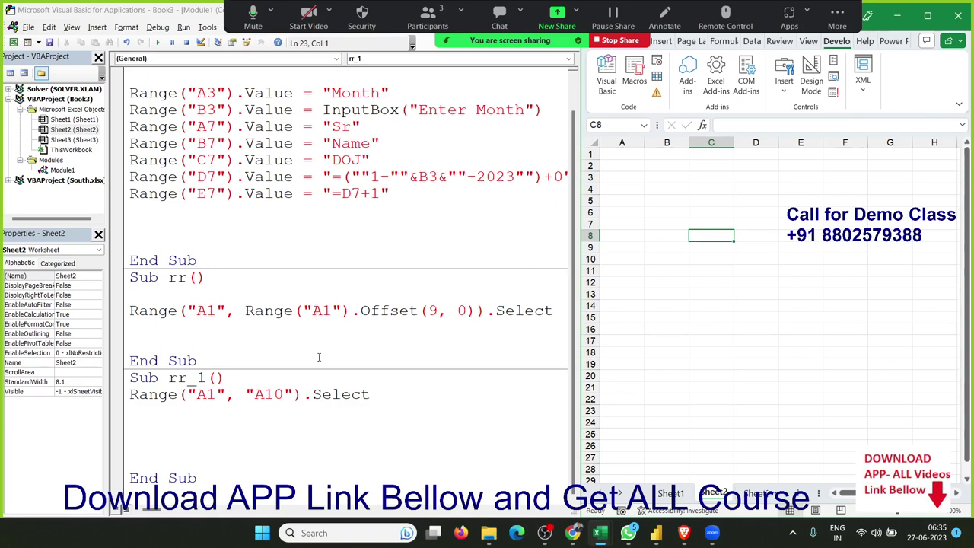
{"action": "double_click", "coordinate": [279, 395]}
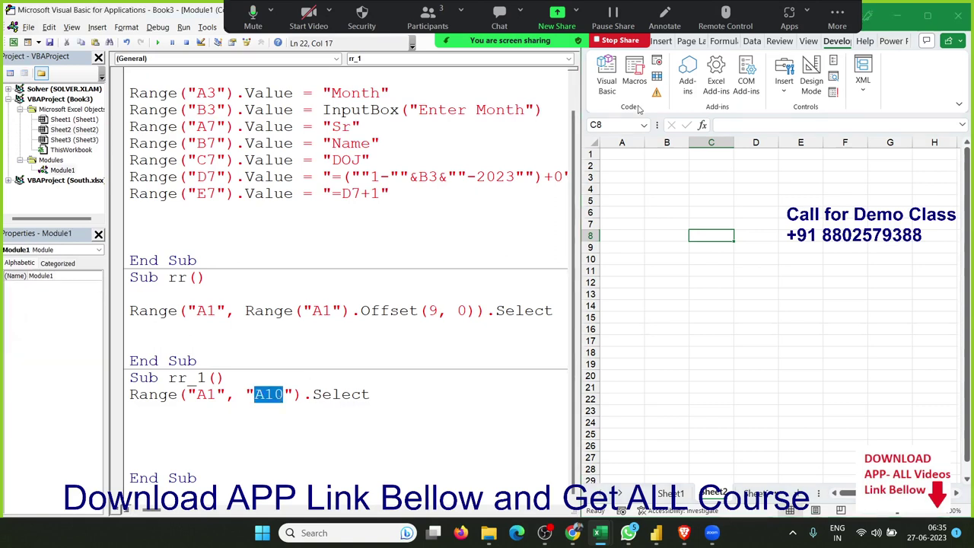
{"action": "left_click", "coordinate": [618, 155]}
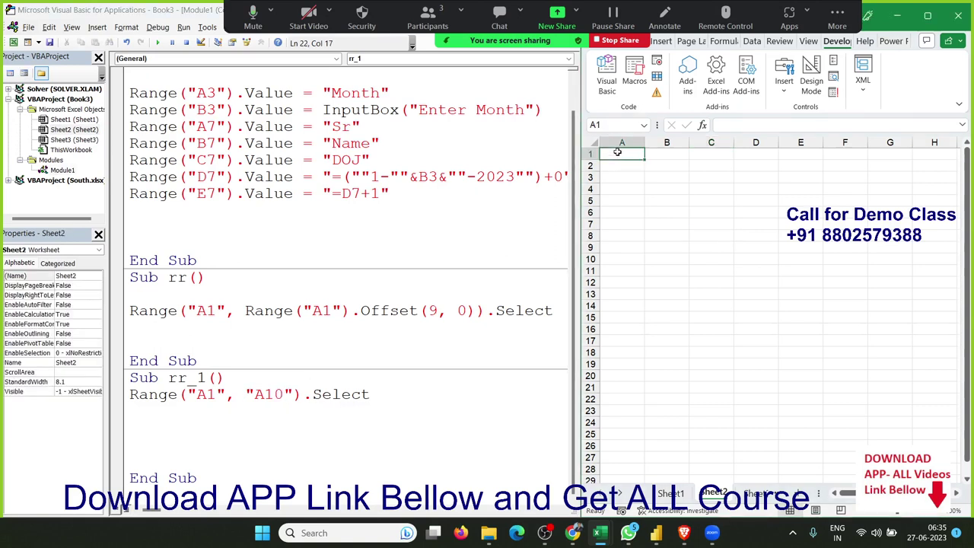
{"action": "type", "text": "85"}
{"action": "key", "text": "Return"}
{"action": "type", "text": "25"}
{"action": "key", "text": "Return"}
{"action": "type", "text": "65"}
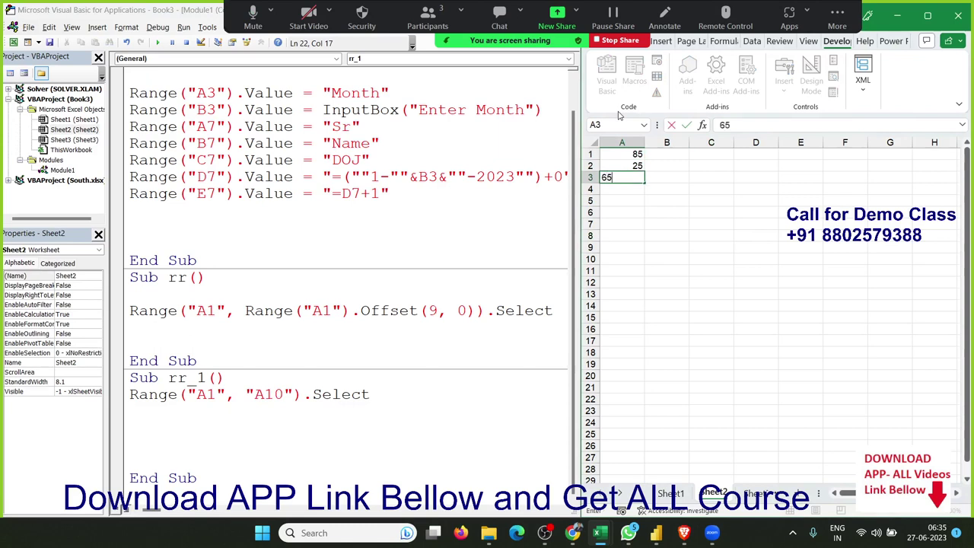
{"action": "key", "text": "Return"}
{"action": "type", "text": "36"}
{"action": "key", "text": "Return"}
{"action": "type", "text": "25"}
{"action": "key", "text": "Return"}
{"action": "type", "text": "6"}
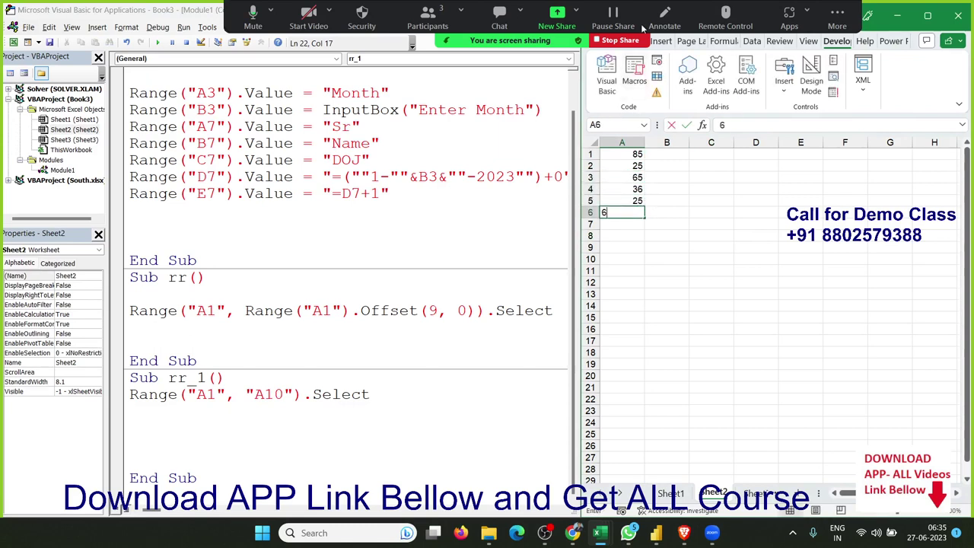
{"action": "type", "text": "3"}
{"action": "key", "text": "Return"}
{"action": "type", "text": "25"}
{"action": "key", "text": "Return"}
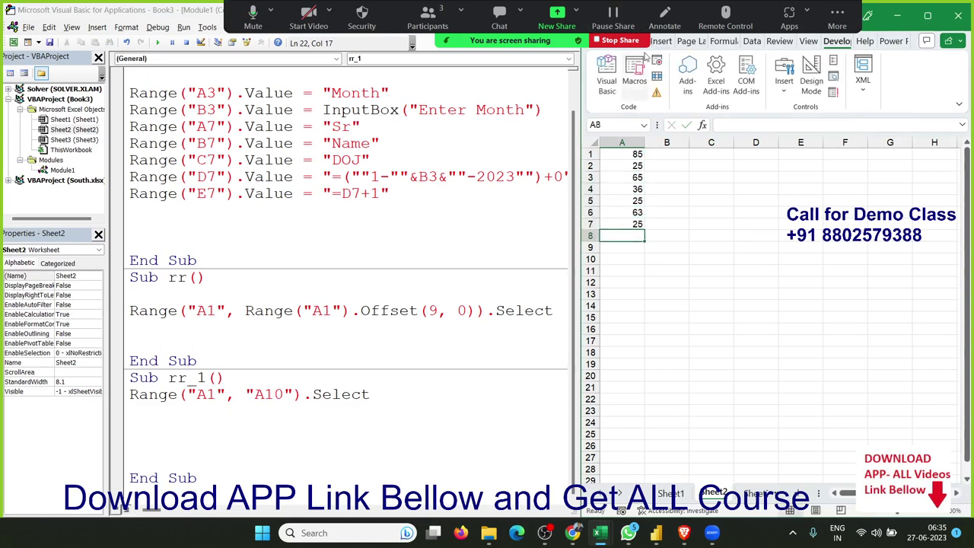
From A1, use Ctrl+Down to jump to the last filled cell in column A.
{"action": "left_click", "coordinate": [625, 143]}
{"action": "left_click", "coordinate": [628, 152]}
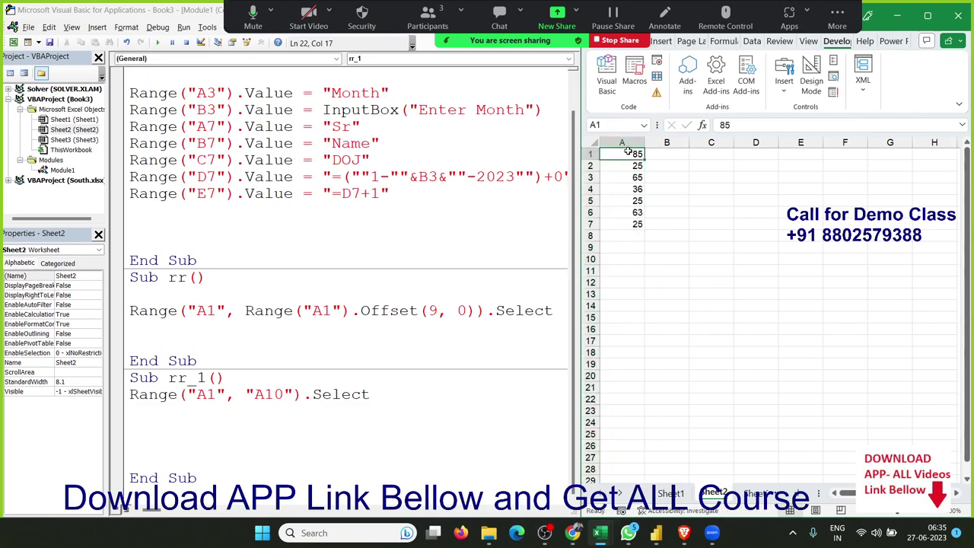
{"action": "key", "text": "ctrl+Down"}
{"action": "key", "text": "Up"}
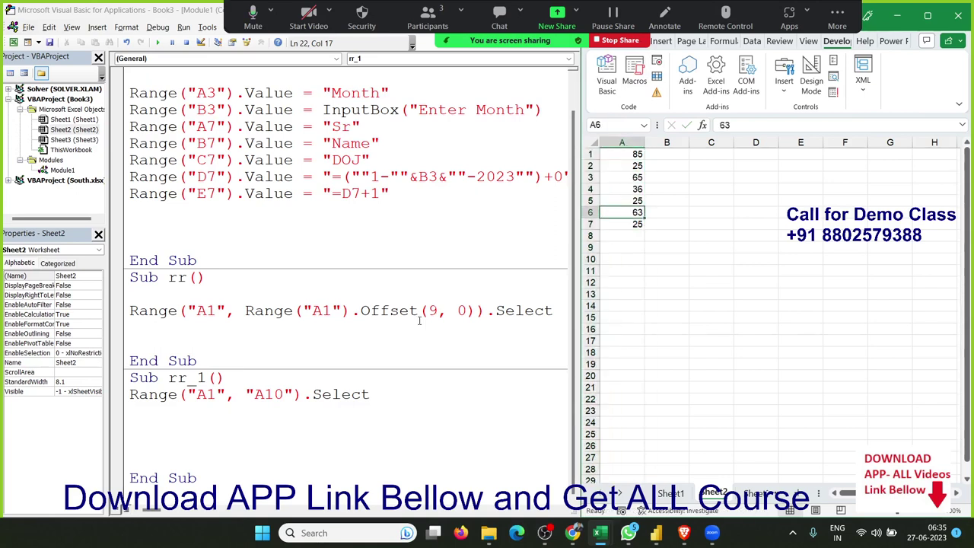
Replace rr_1's "A10" argument with Range("A1").End(xlDown).
{"action": "double_click", "coordinate": [255, 394]}
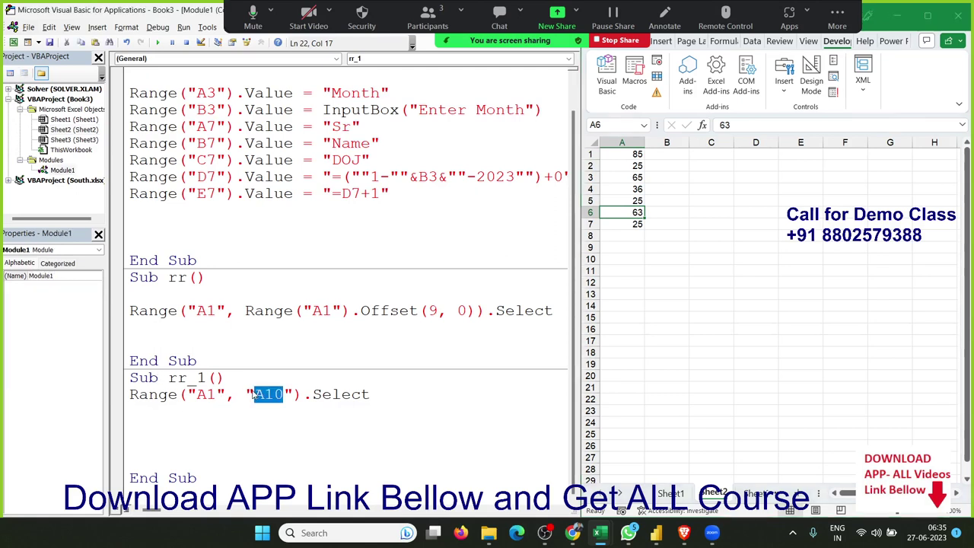
{"action": "left_click", "coordinate": [255, 394]}
{"action": "left_click_drag", "start_coordinate": [245, 394], "coordinate": [292, 389]}
{"action": "type", "text": "range"}
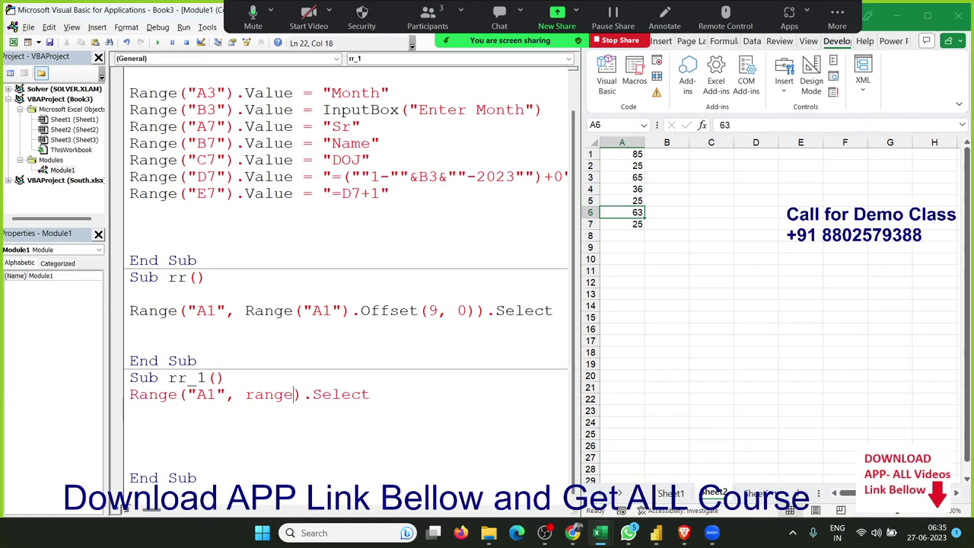
{"action": "type", "text": "(\"A10"}
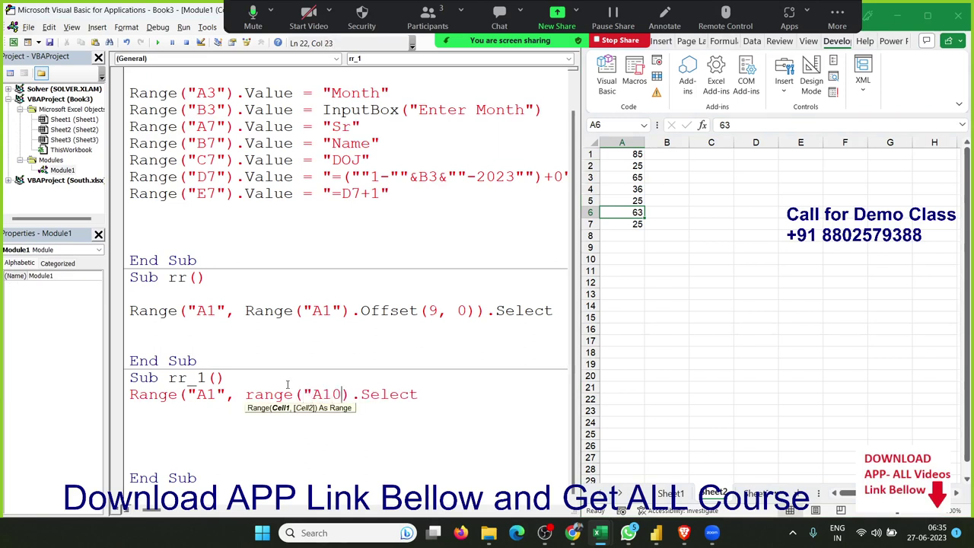
{"action": "type", "text": "\""}
{"action": "key", "text": "BackSpace"}
{"action": "key", "text": "BackSpace"}
{"action": "type", "text": "\").end"}
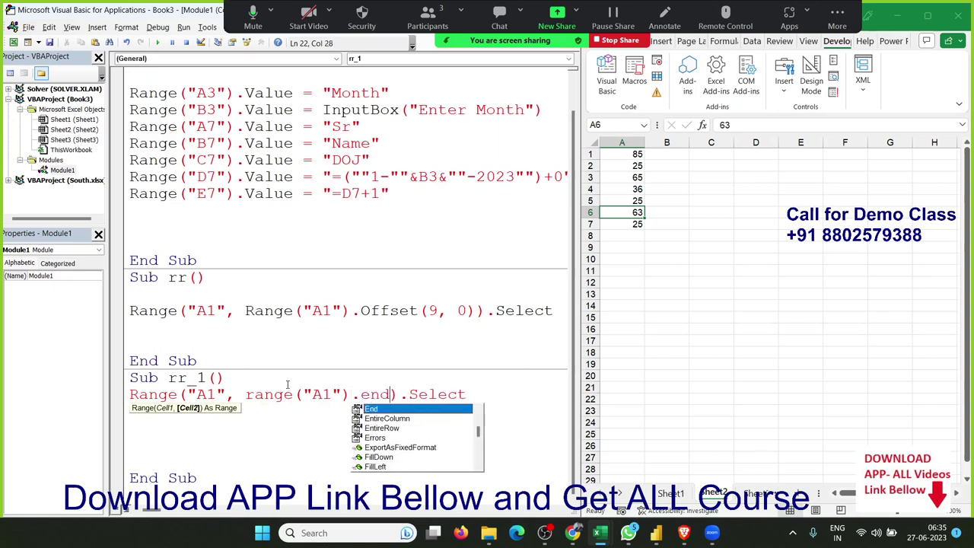
{"action": "key", "text": "Tab"}
{"action": "type", "text": "("}
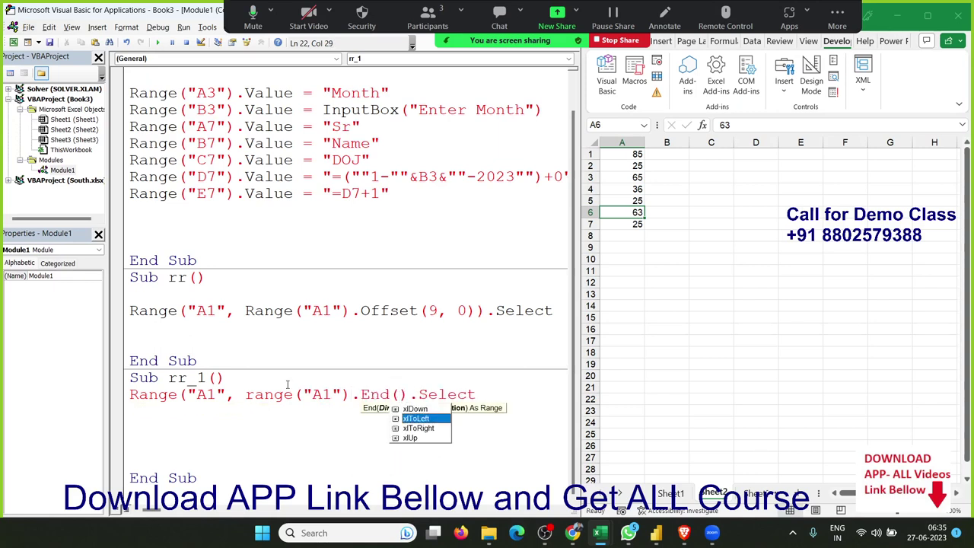
{"action": "key", "text": "Up"}
{"action": "key", "text": "Tab"}
{"action": "type", "text": ")"}
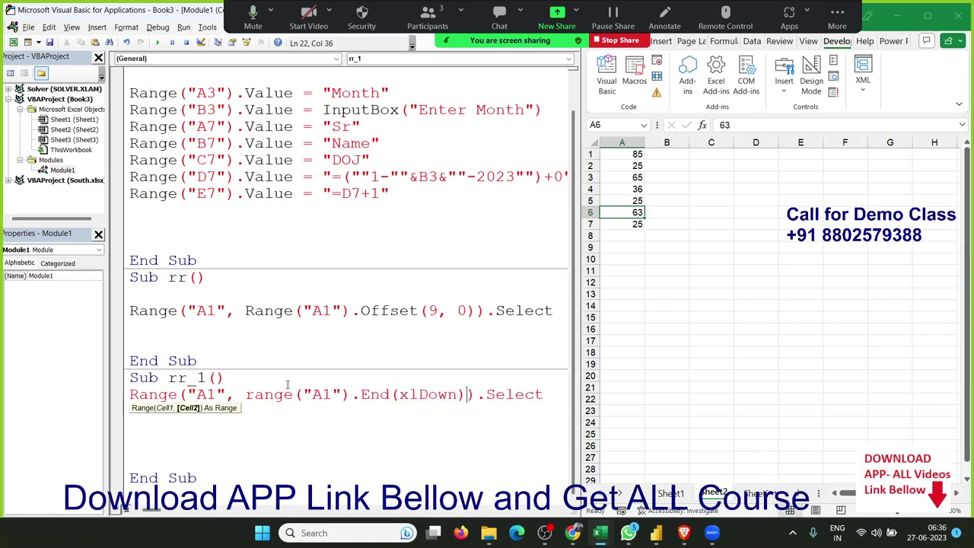
{"action": "left_click", "coordinate": [329, 427]}
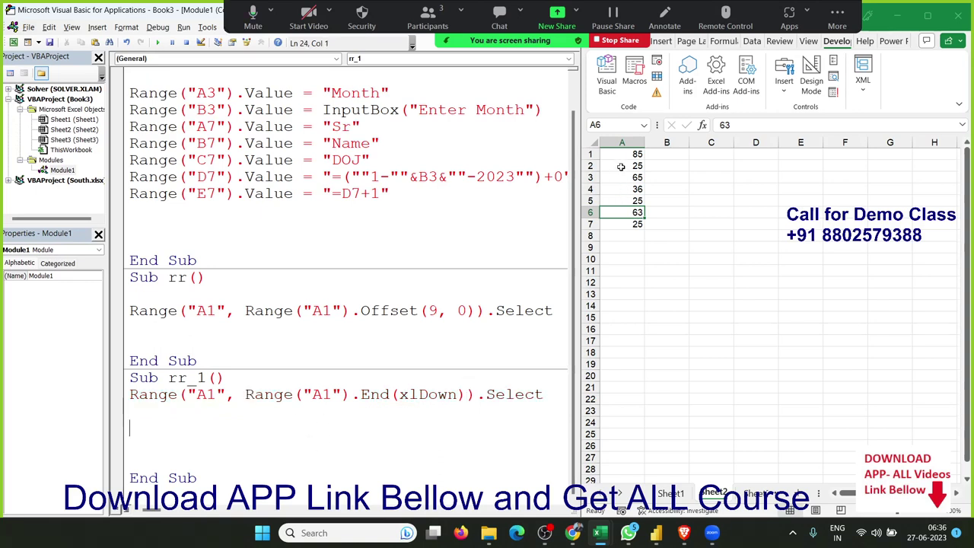
Select A1:A7 on the sheet, toggle a breakpoint on rr_1, and highlight the End(xlDown) expression.
{"action": "left_click", "coordinate": [621, 142]}
{"action": "left_click", "coordinate": [621, 153]}
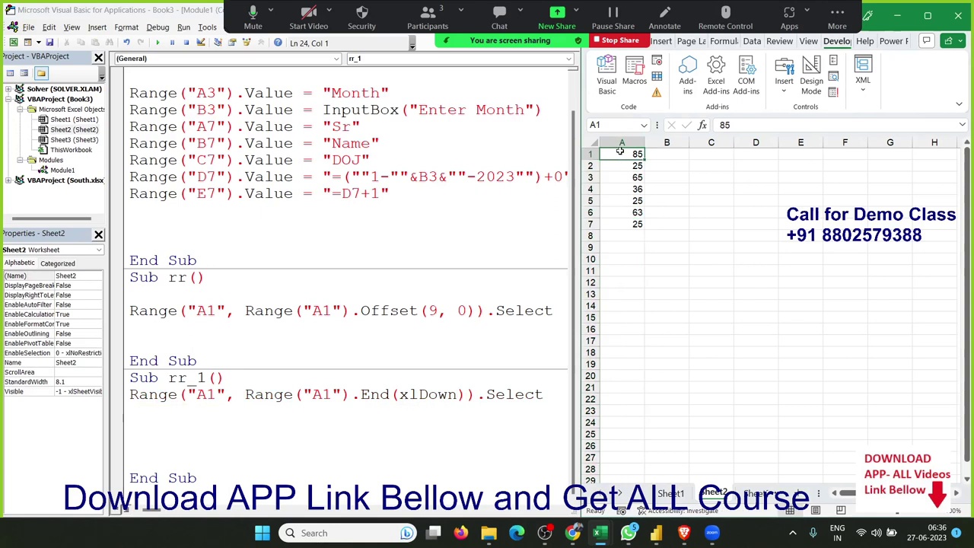
{"action": "left_click", "coordinate": [618, 224], "text": "shift"}
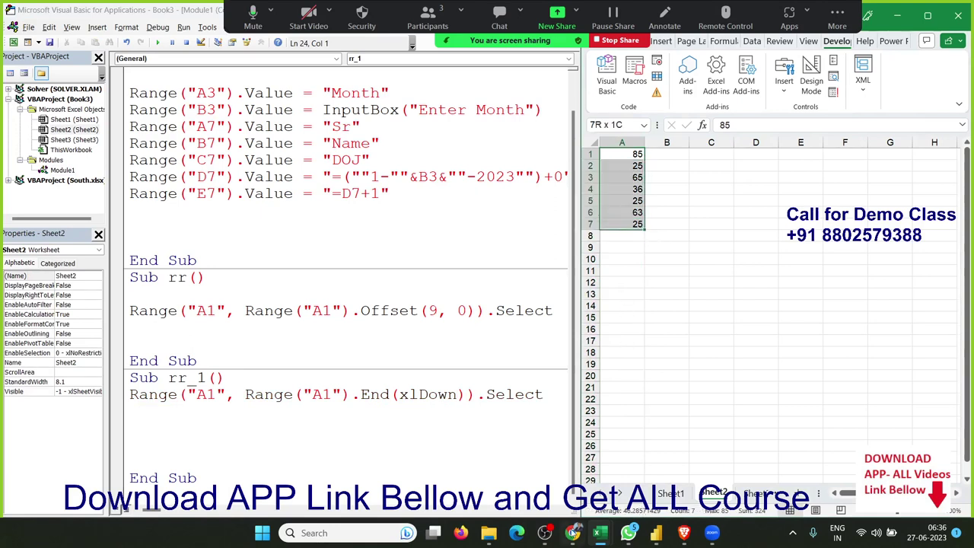
{"action": "mouse_move", "coordinate": [572, 532]}
{"action": "left_click", "coordinate": [120, 396]}
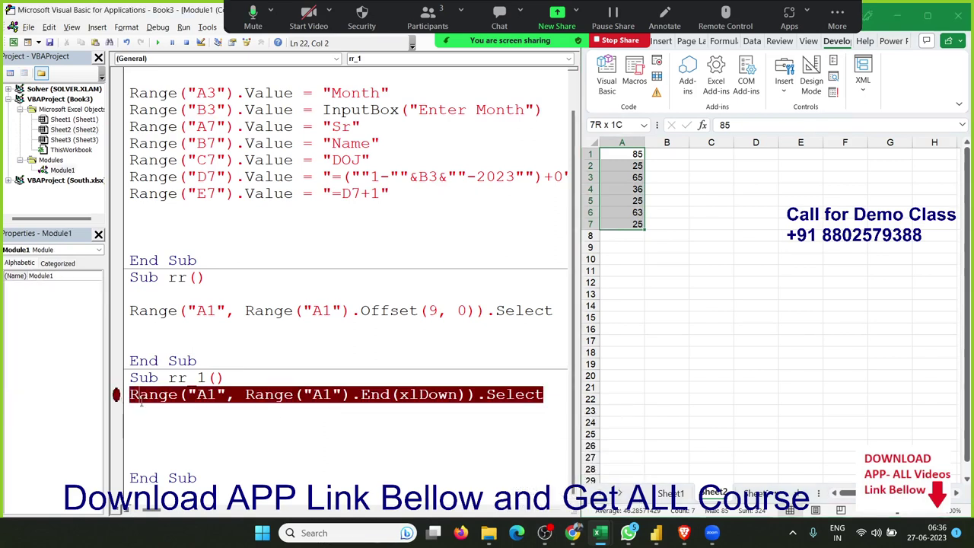
{"action": "left_click", "coordinate": [117, 396]}
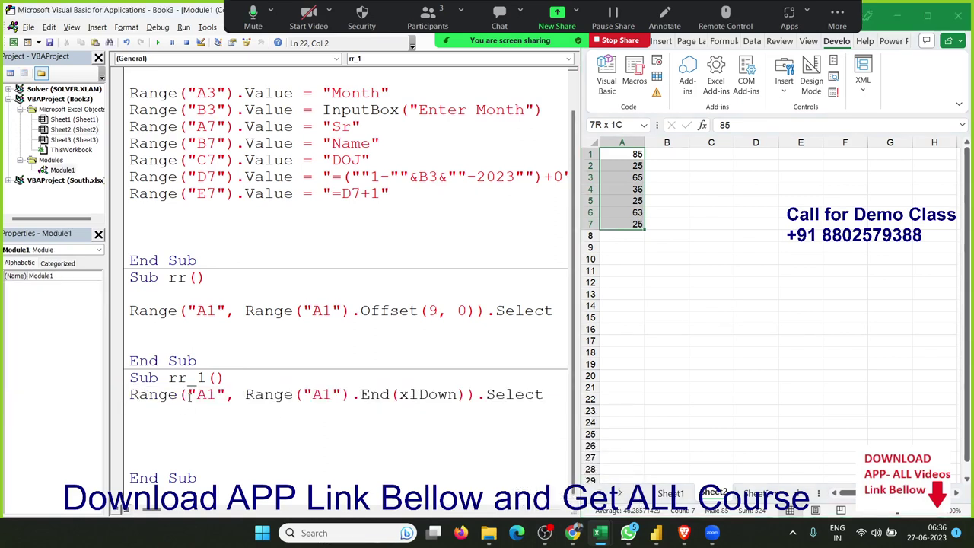
{"action": "left_click", "coordinate": [196, 394]}
{"action": "double_click", "coordinate": [197, 394]}
{"action": "left_click", "coordinate": [246, 394]}
{"action": "left_click_drag", "start_coordinate": [246, 395], "coordinate": [466, 394]}
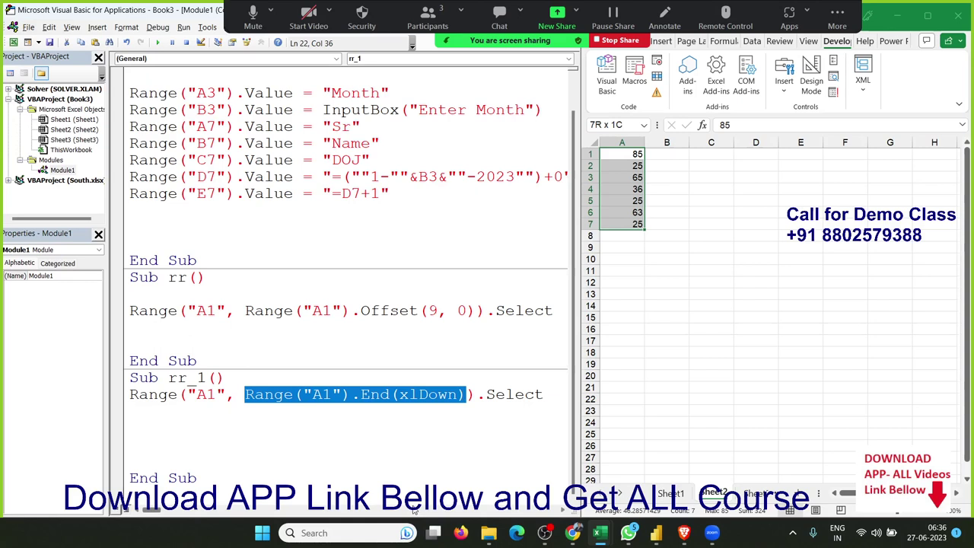
{"action": "left_click", "coordinate": [243, 194]}
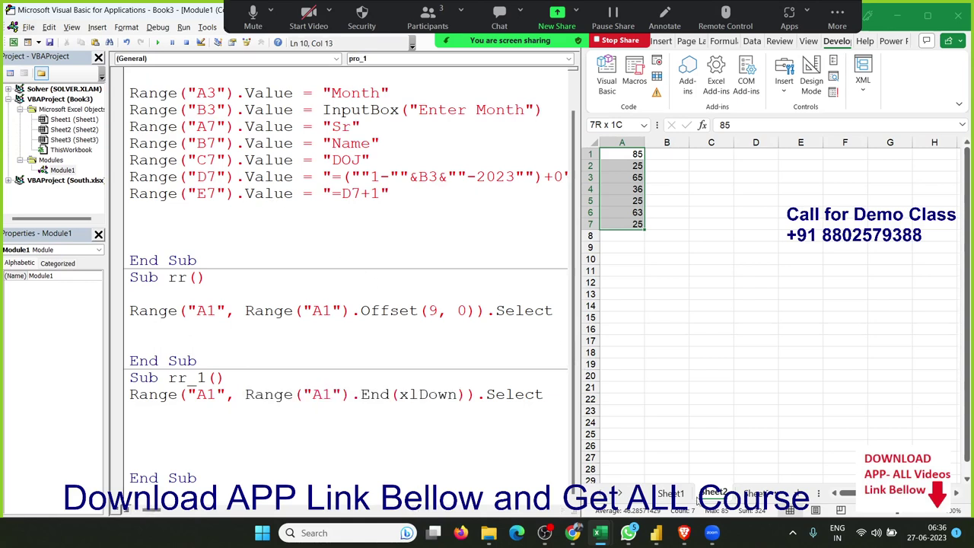
Start a new pro_1 line below the E7 assignment reading d = Application.WorksheetFunction.EoMonth.
{"action": "left_click", "coordinate": [673, 494]}
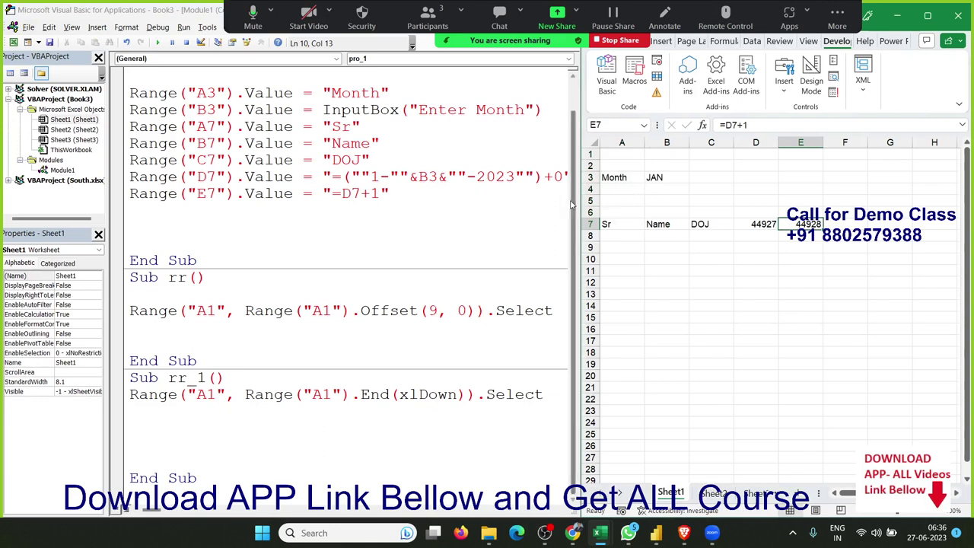
{"action": "left_click", "coordinate": [193, 216]}
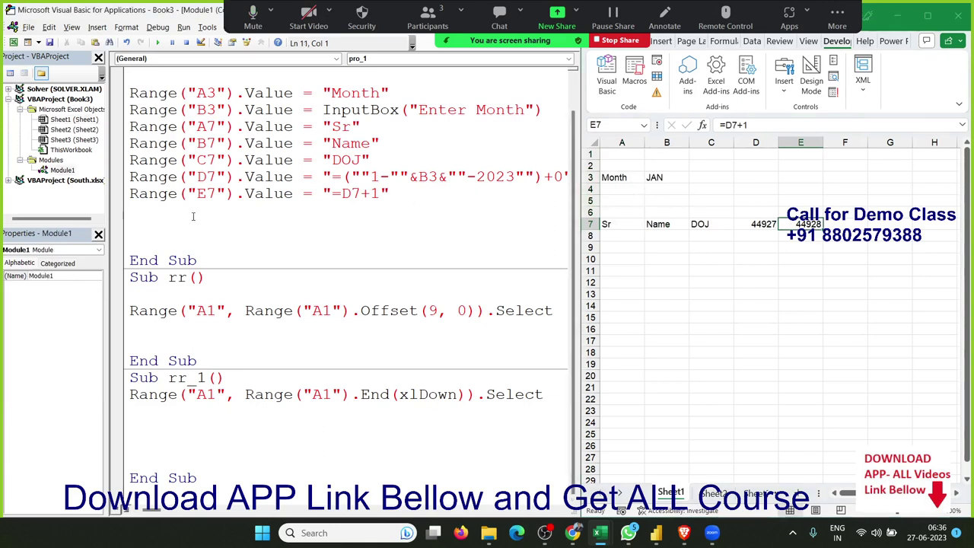
{"action": "type", "text": "d="}
{"action": "type", "text": "applic"}
{"action": "type", "text": "at"}
{"action": "type", "text": "ion.wo"}
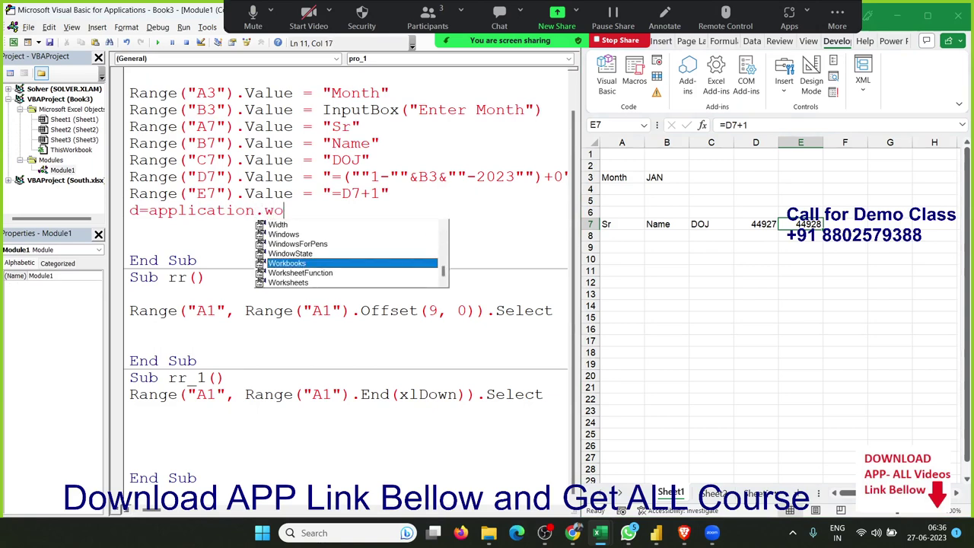
{"action": "type", "text": "rks"}
{"action": "key", "text": "Tab"}
{"action": "type", "text": "."}
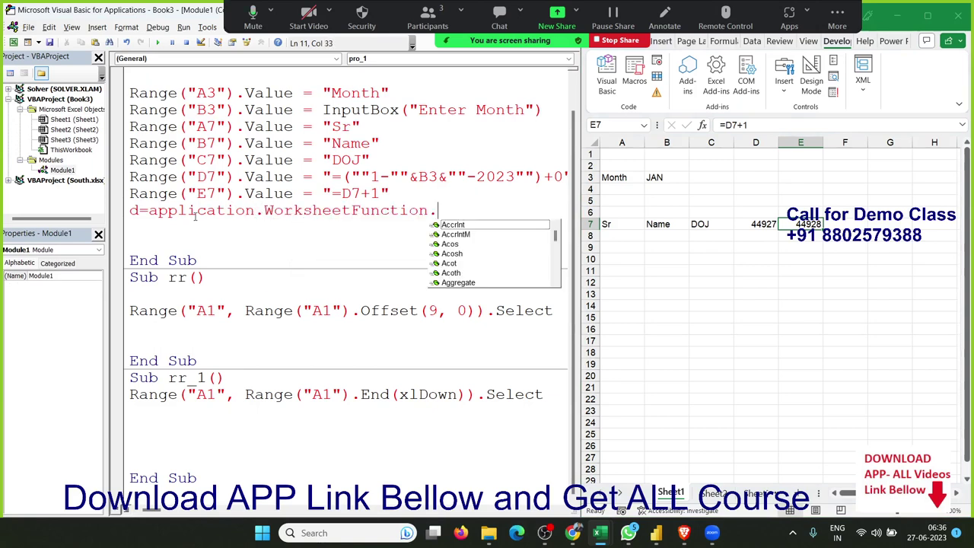
{"action": "type", "text": "eo"}
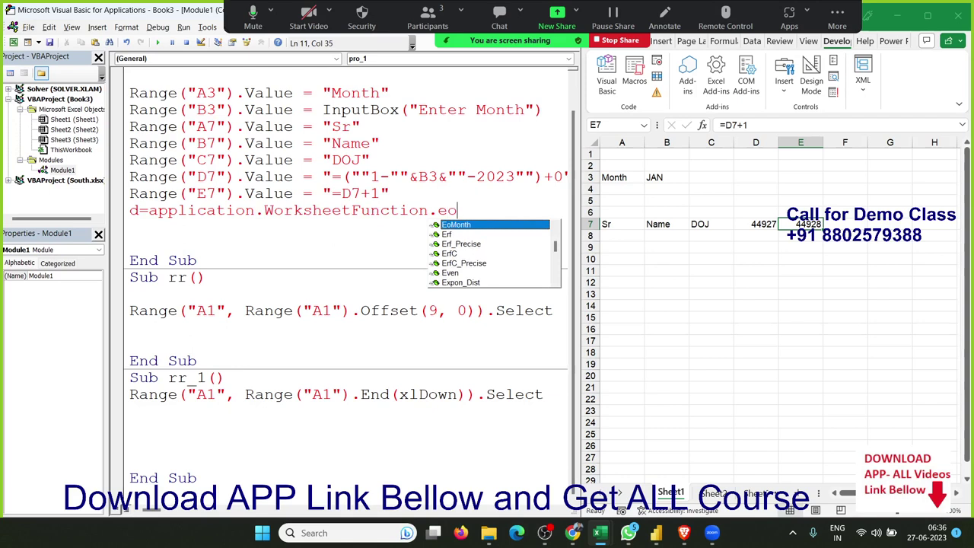
{"action": "key", "text": "Tab"}
Complete the EoMonth call with arguments Range("D7") and 0, and confirm the line.
{"action": "type", "text": "("}
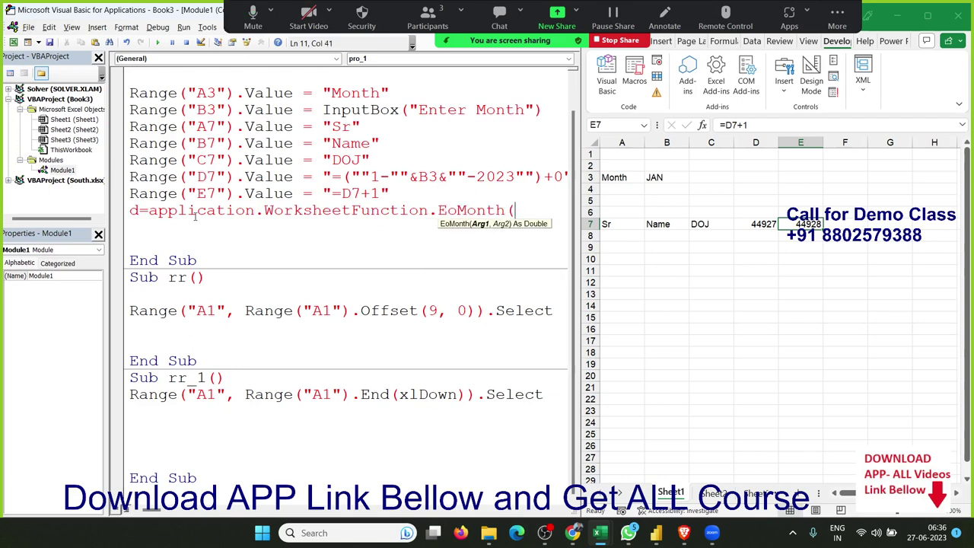
{"action": "type", "text": "ras"}
{"action": "key", "text": "BackSpace"}
{"action": "key", "text": "BackSpace"}
{"action": "key", "text": "BackSpace"}
{"action": "type", "text": "\"D"}
{"action": "type", "text": "7"}
{"action": "key", "text": "BackSpace"}
{"action": "key", "text": "BackSpace"}
{"action": "key", "text": "BackSpace"}
{"action": "type", "text": "rage"}
{"action": "key", "text": "BackSpace"}
{"action": "key", "text": "BackSpace"}
{"action": "type", "text": "nge("}
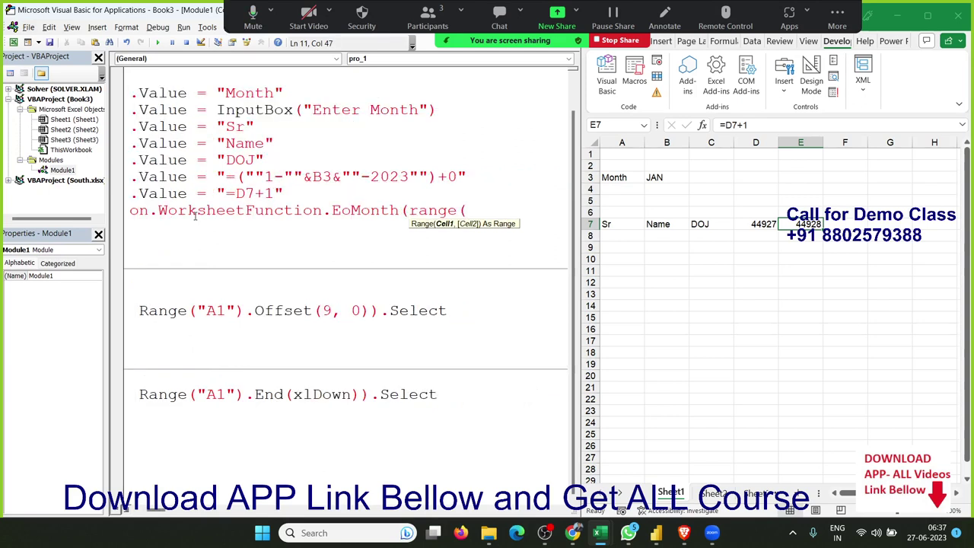
{"action": "type", "text": "\"A"}
{"action": "key", "text": "BackSpace"}
{"action": "type", "text": "D"}
{"action": "type", "text": "7\""}
{"action": "type", "text": "),"}
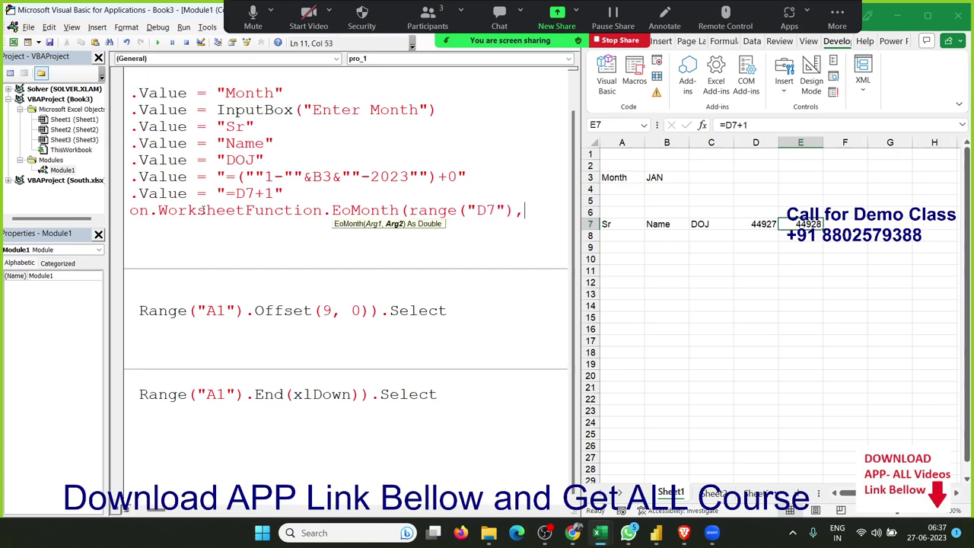
{"action": "type", "text": "0)"}
{"action": "key", "text": "Return"}
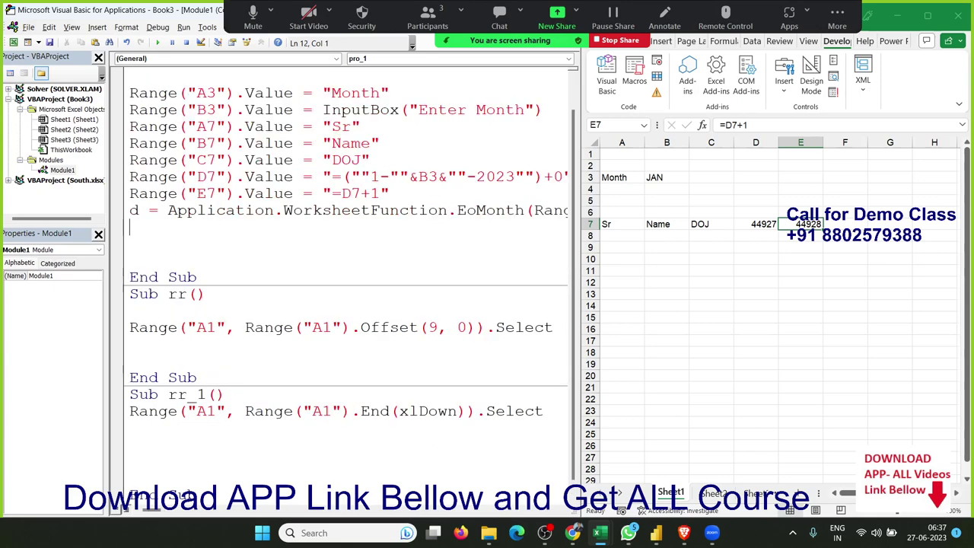
{"action": "key", "text": "Up"}
{"action": "key", "text": "Right"}
{"action": "key", "text": "Right"}
{"action": "key", "text": "Right"}
{"action": "key", "text": "Right"}
Enter =EOMONTH(D7,0) in cell D3 on Sheet1, which shows 44957.
{"action": "left_click", "coordinate": [779, 166]}
{"action": "left_click", "coordinate": [765, 177]}
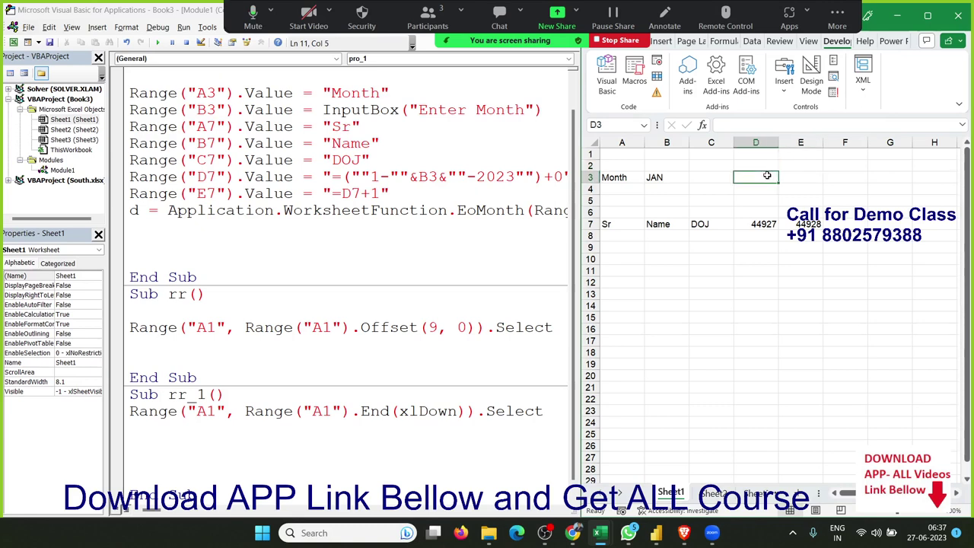
{"action": "type", "text": "=eom"}
{"action": "key", "text": "Tab"}
{"action": "key", "text": "Down"}
{"action": "key", "text": "Down"}
{"action": "key", "text": "Down"}
{"action": "key", "text": "Down"}
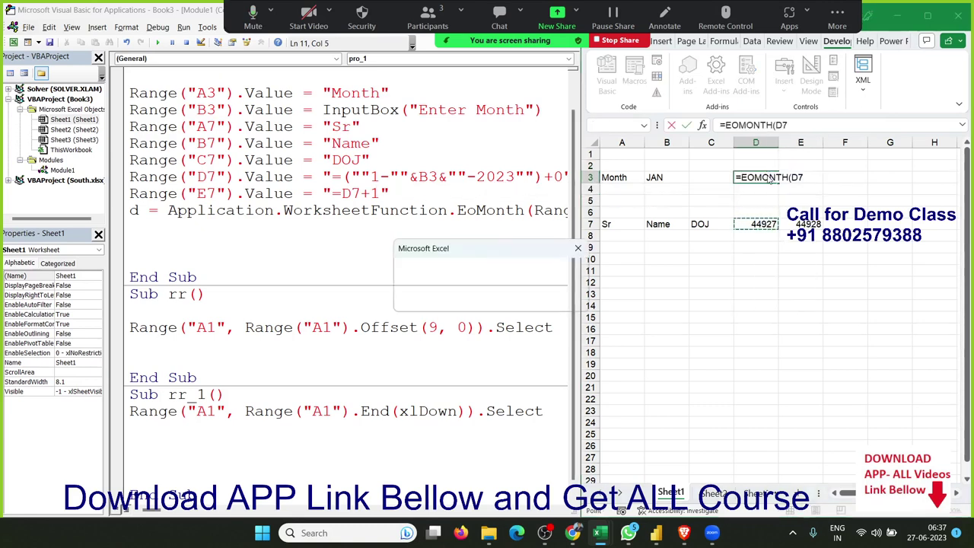
{"action": "left_click", "coordinate": [768, 178]}
{"action": "type", "text": "0"}
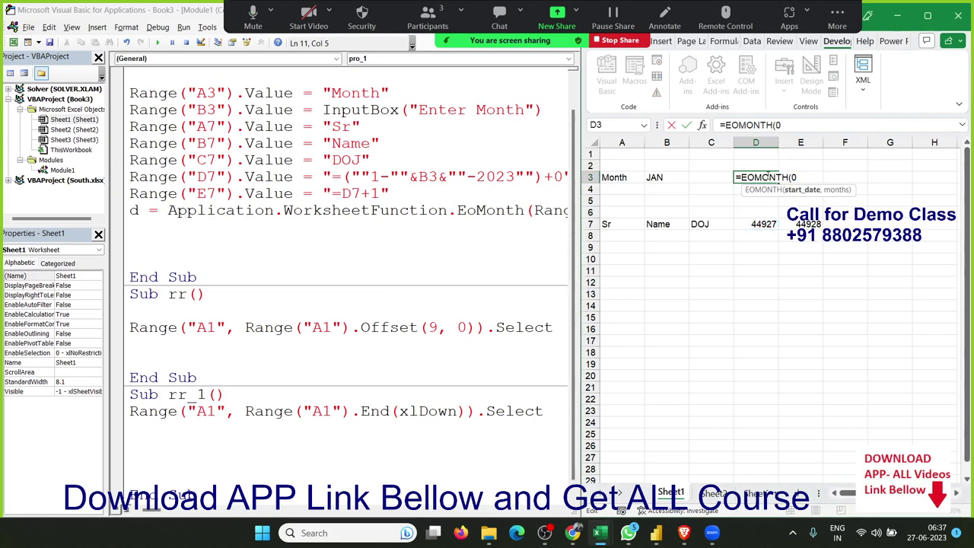
{"action": "key", "text": "BackSpace"}
{"action": "left_click", "coordinate": [758, 223]}
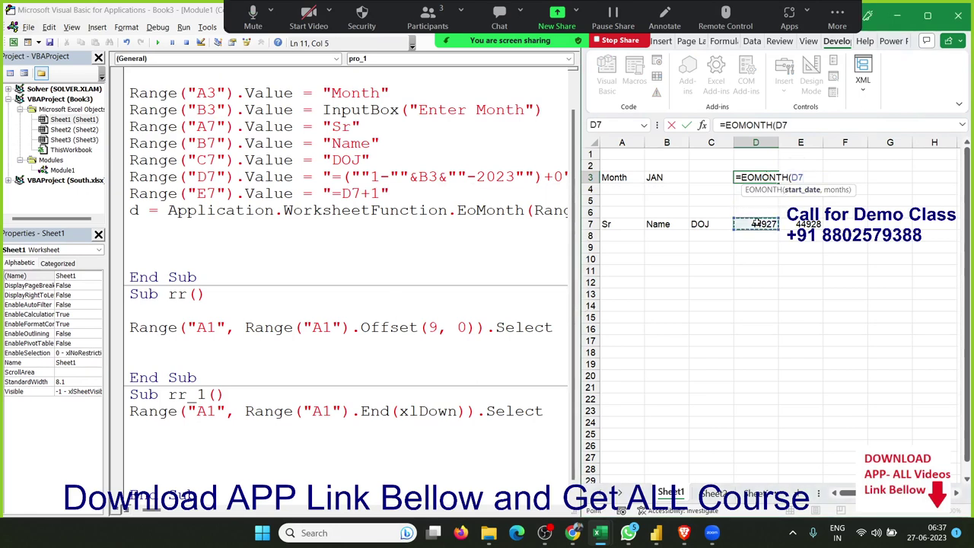
{"action": "type", "text": ",0)"}
{"action": "key", "text": "Return"}
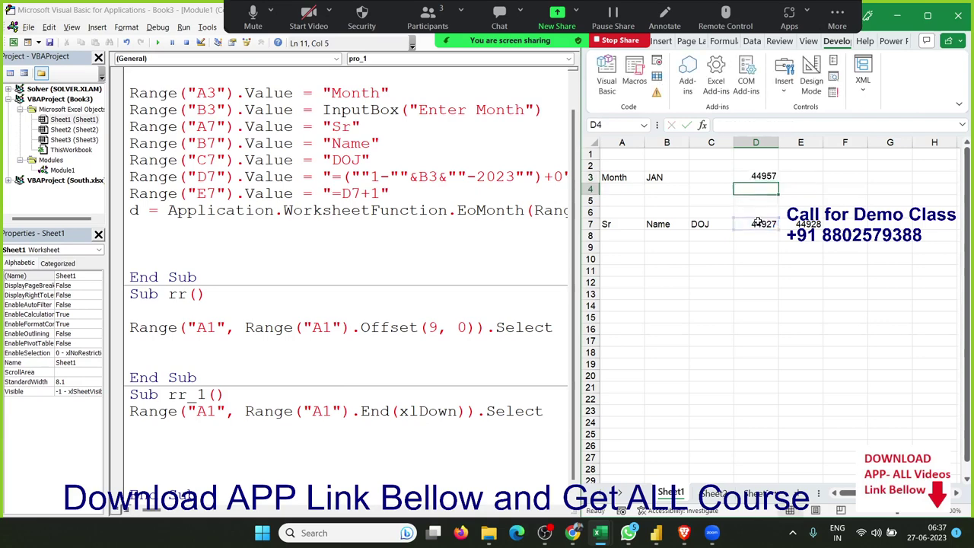
{"action": "key", "text": "Up"}
Put =DAY(D3) in D4 to get 31, then type d = Day(d) in pro_1.
{"action": "key", "text": "Down"}
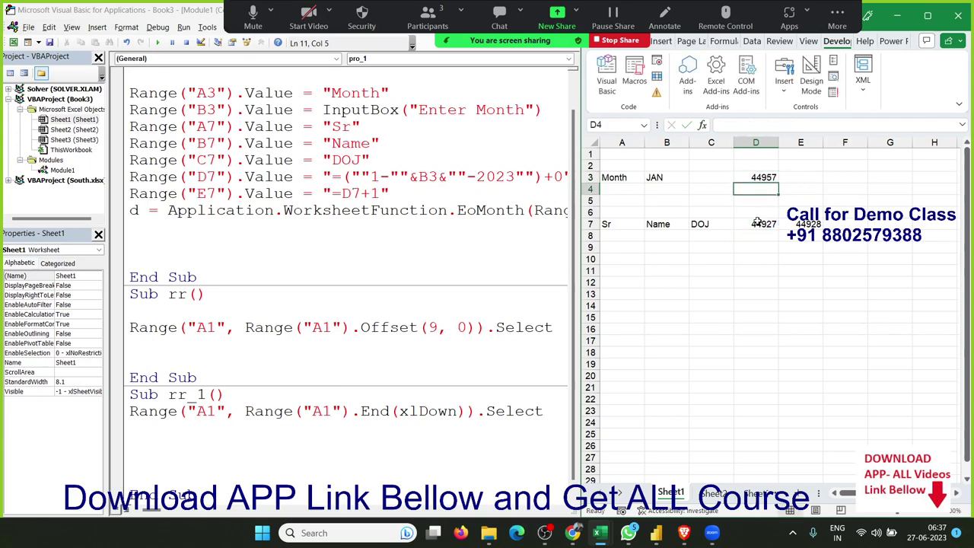
{"action": "type", "text": "=day(d3)"}
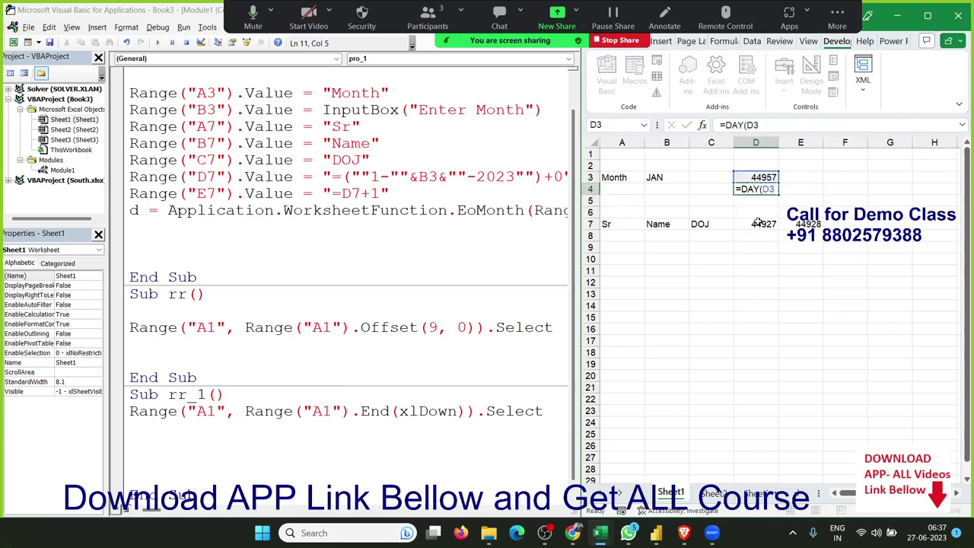
{"action": "key", "text": "Return"}
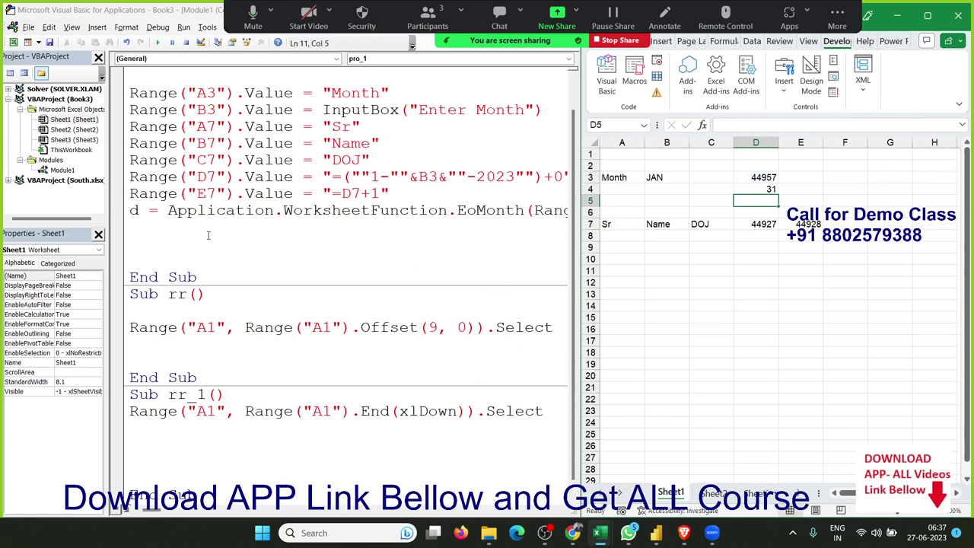
{"action": "left_click", "coordinate": [210, 233]}
{"action": "type", "text": "d="}
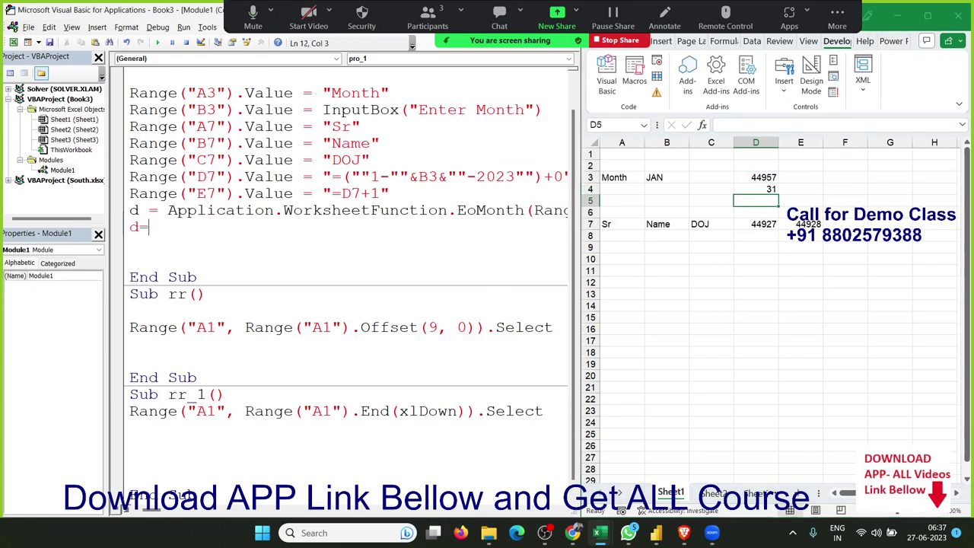
{"action": "type", "text": "day("}
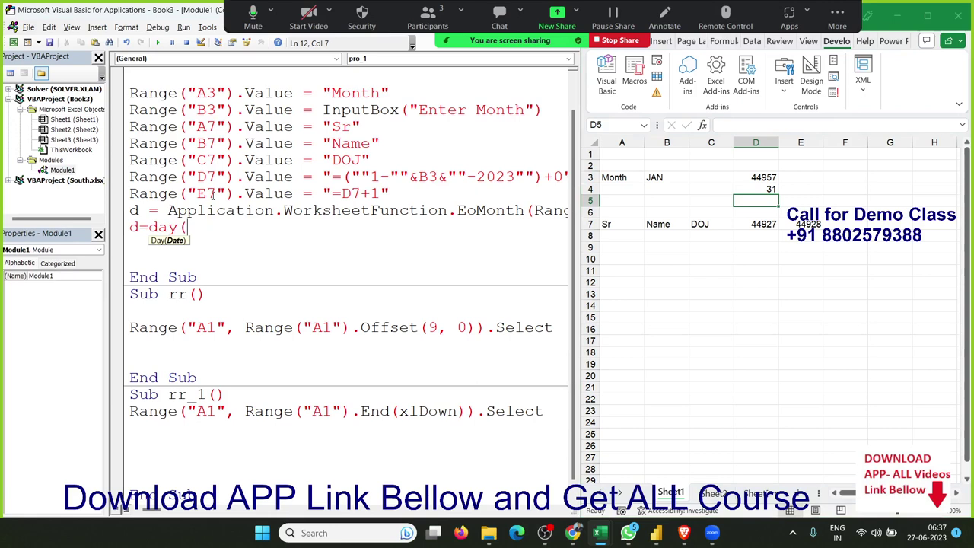
{"action": "type", "text": "d"}
{"action": "type", "text": ")"}
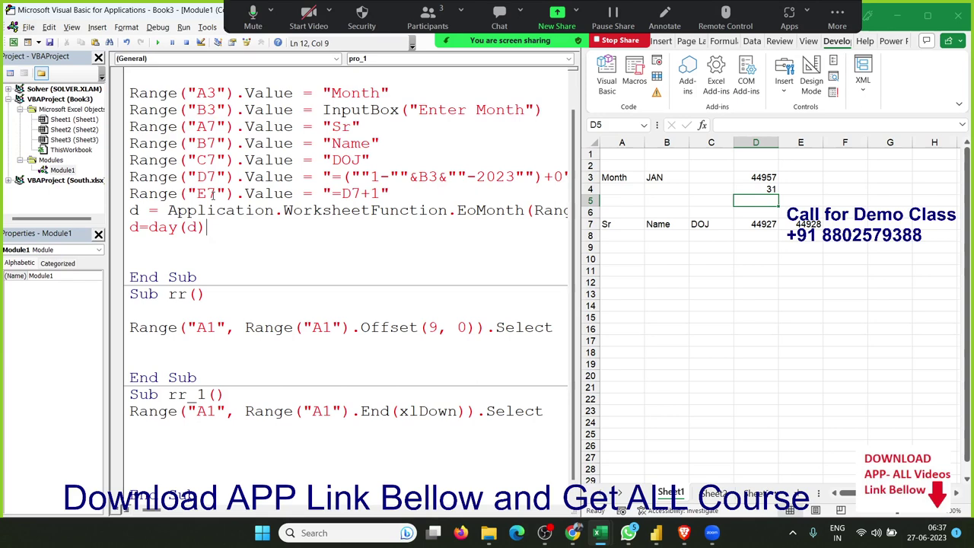
Finish the d = Day(d) line and clear the D3:D4 test formulas on Sheet1.
{"action": "left_click", "coordinate": [197, 255]}
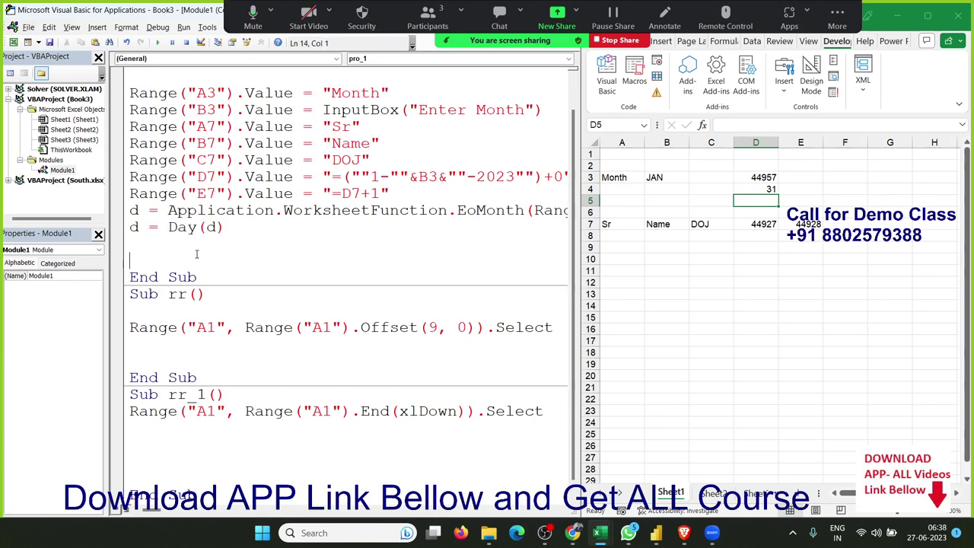
{"action": "left_click_drag", "start_coordinate": [236, 226], "coordinate": [129, 210]}
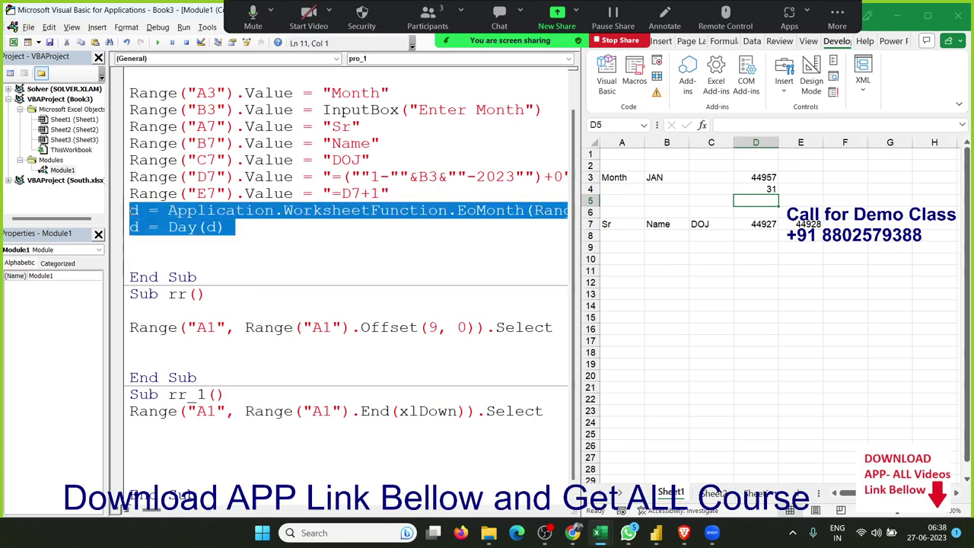
{"action": "left_click_drag", "start_coordinate": [761, 189], "coordinate": [753, 175]}
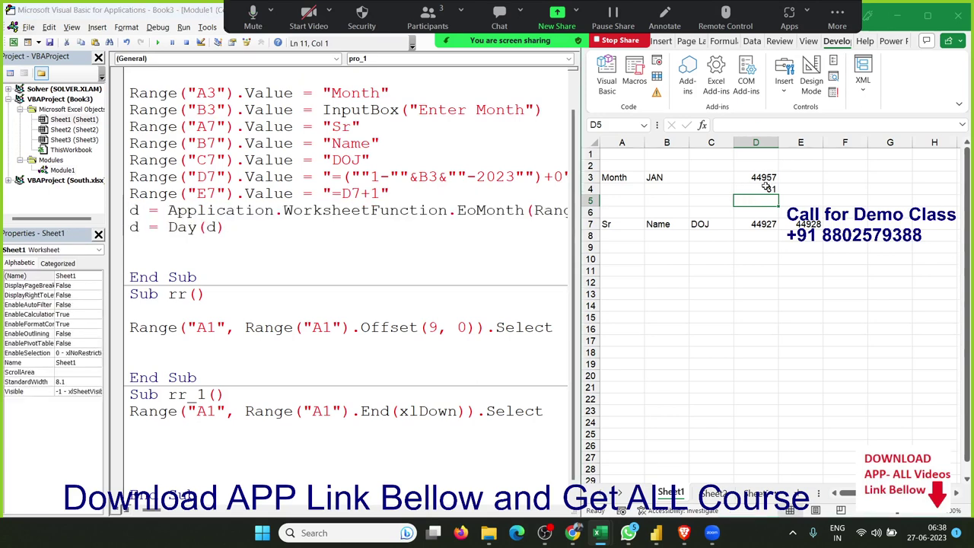
{"action": "key", "text": "Delete"}
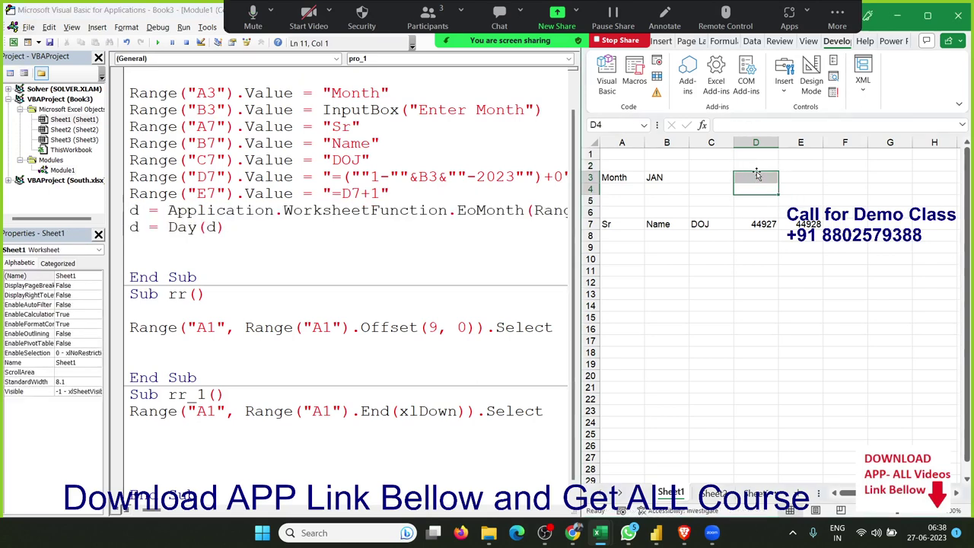
{"action": "left_click", "coordinate": [808, 224]}
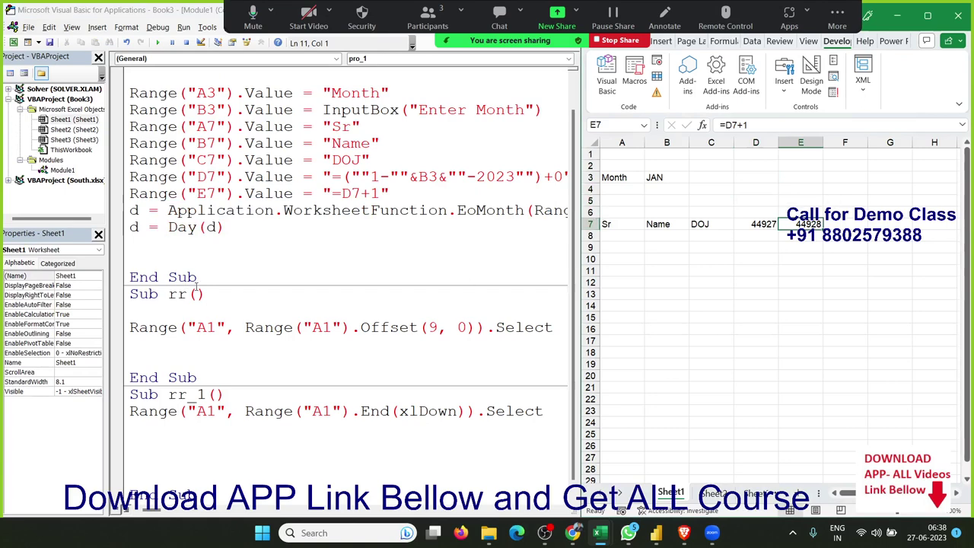
On the blank line after d = Day(d), type range("e7",range("e7").Offset(0,d.
{"action": "left_click", "coordinate": [157, 254]}
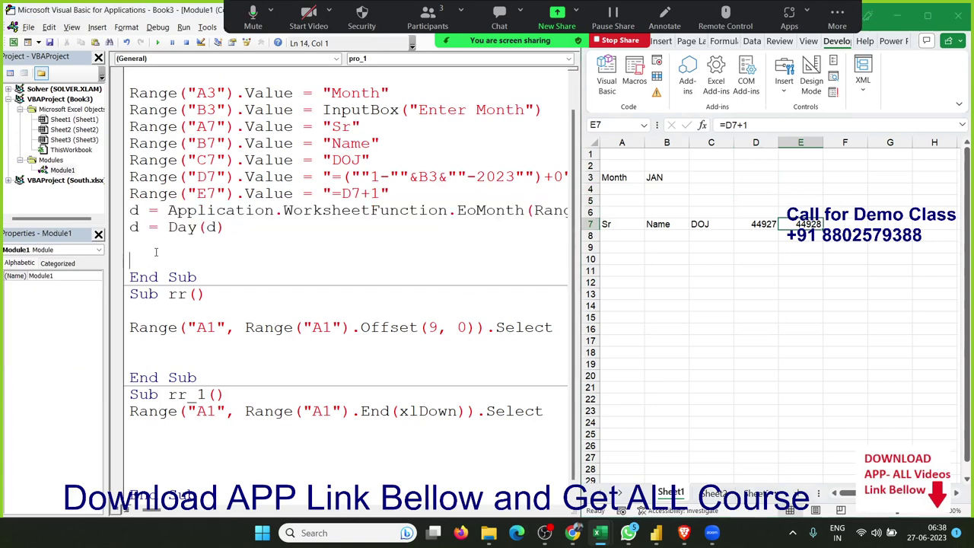
{"action": "left_click", "coordinate": [153, 248]}
{"action": "scroll", "coordinate": [154, 249], "scroll_direction": "down", "scroll_amount": 1}
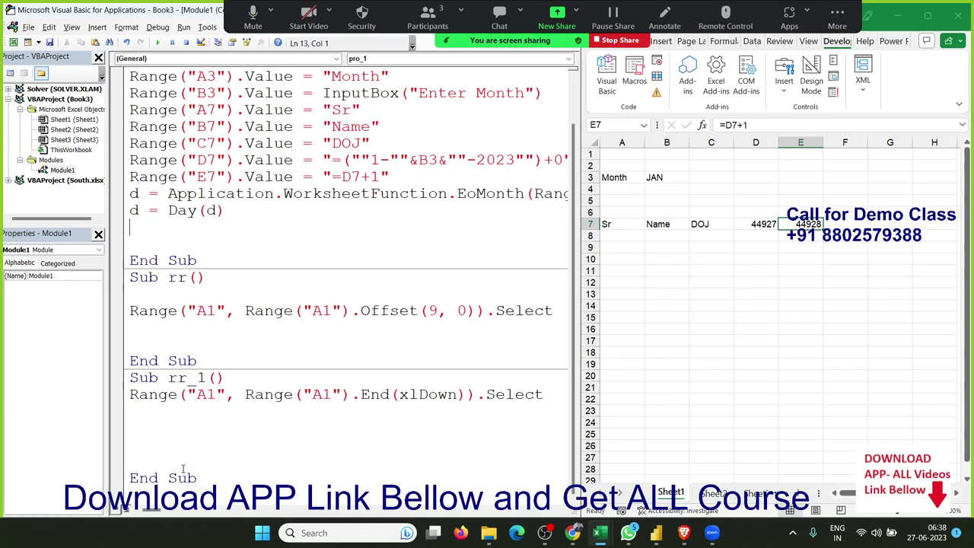
{"action": "type", "text": "ra"}
{"action": "type", "text": "nge("}
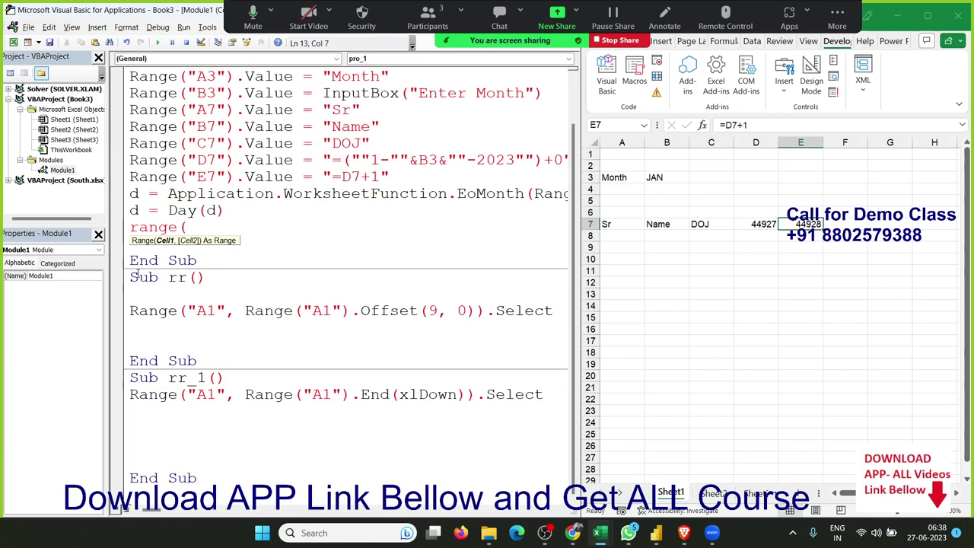
{"action": "type", "text": "\""}
{"action": "type", "text": "e7"}
{"action": "type", "text": "\","}
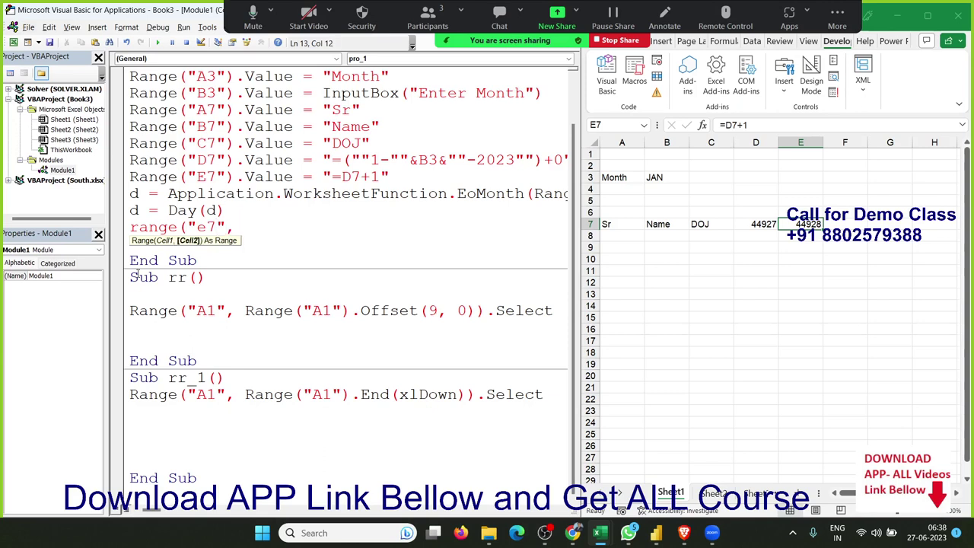
{"action": "type", "text": "range("}
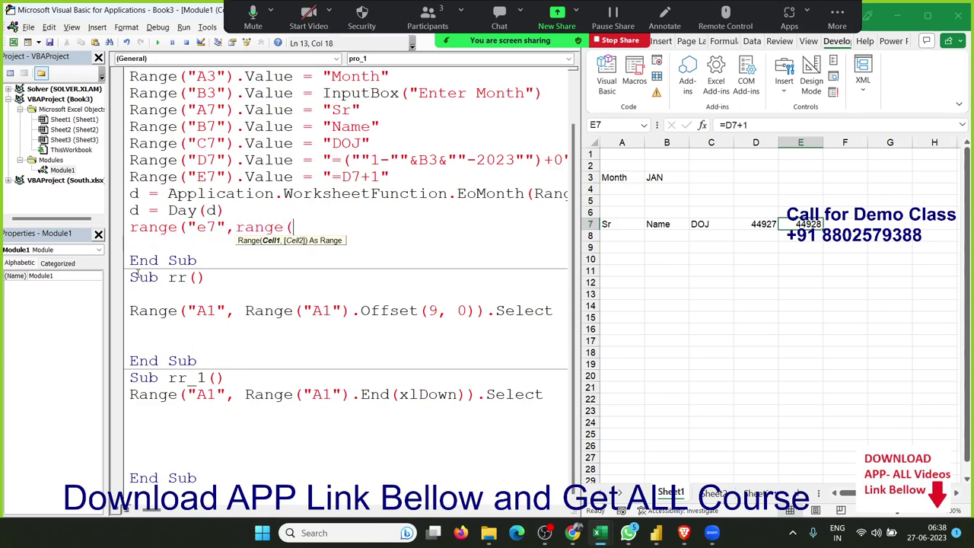
{"action": "type", "text": "E7"}
{"action": "type", "text": ","}
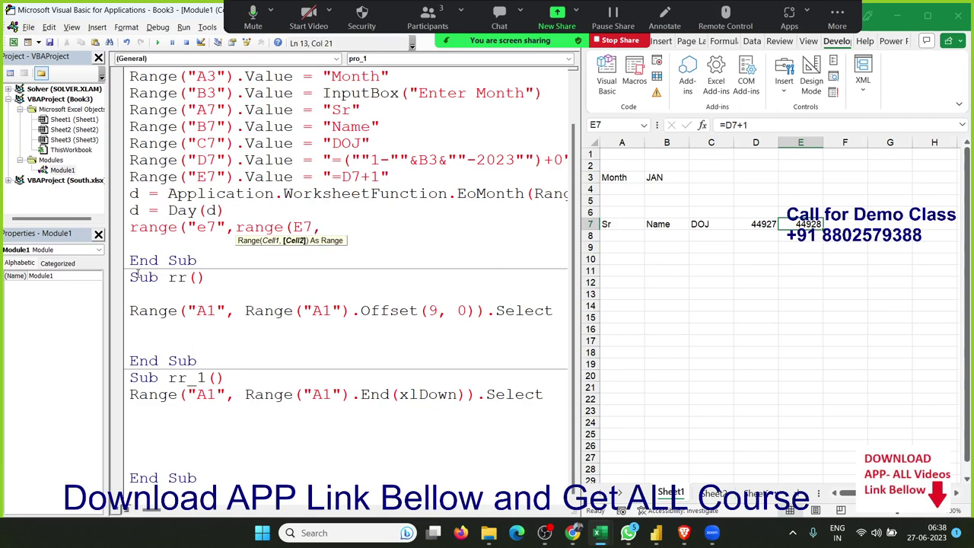
{"action": "key", "text": "BackSpace"}
{"action": "key", "text": "BackSpace"}
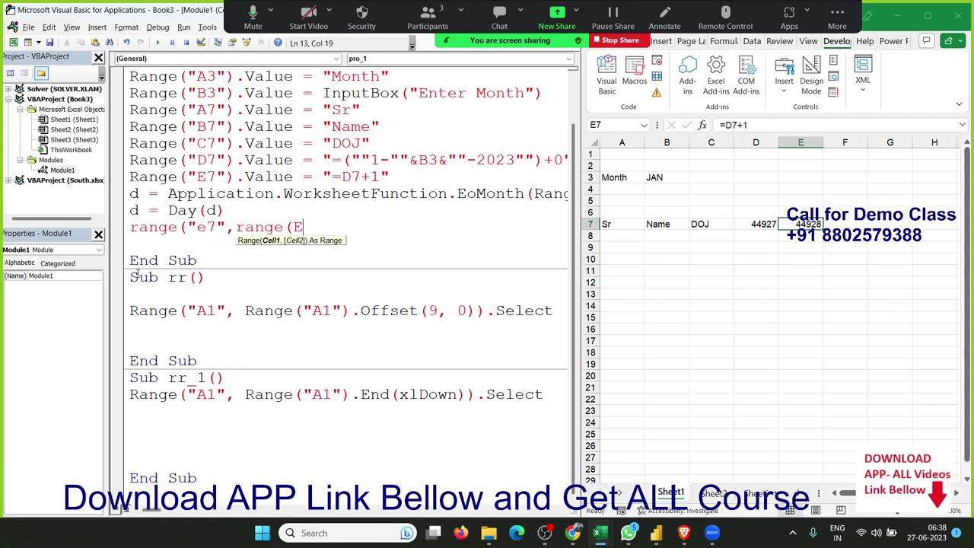
{"action": "key", "text": "BackSpace"}
{"action": "type", "text": "\""}
{"action": "type", "text": "e7"}
{"action": "type", "text": "\")."}
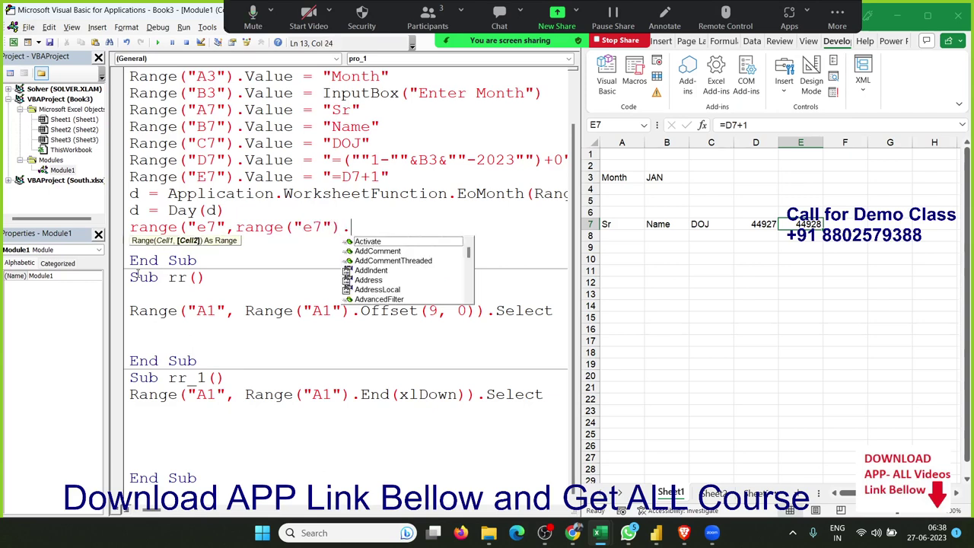
{"action": "type", "text": "of"}
{"action": "key", "text": "Tab"}
{"action": "type", "text": "("}
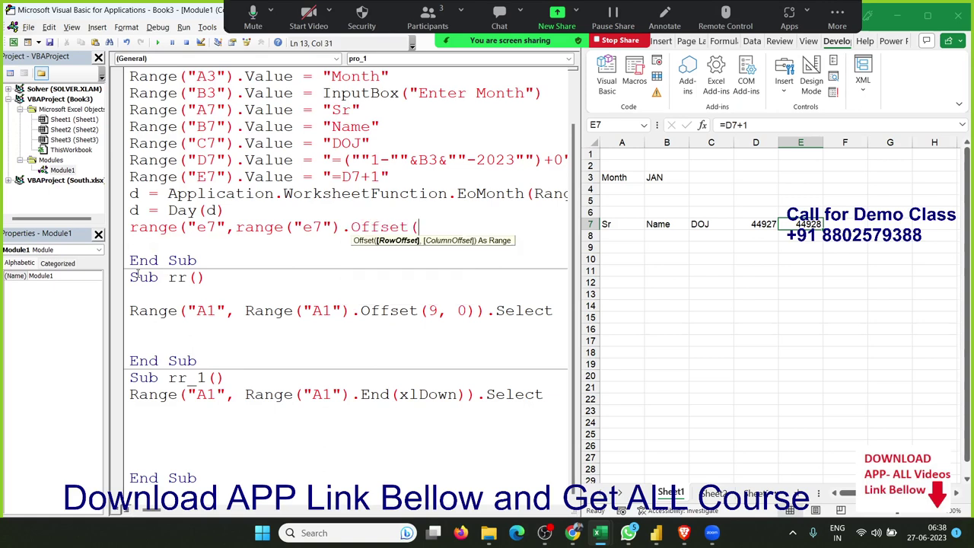
{"action": "type", "text": "0,"}
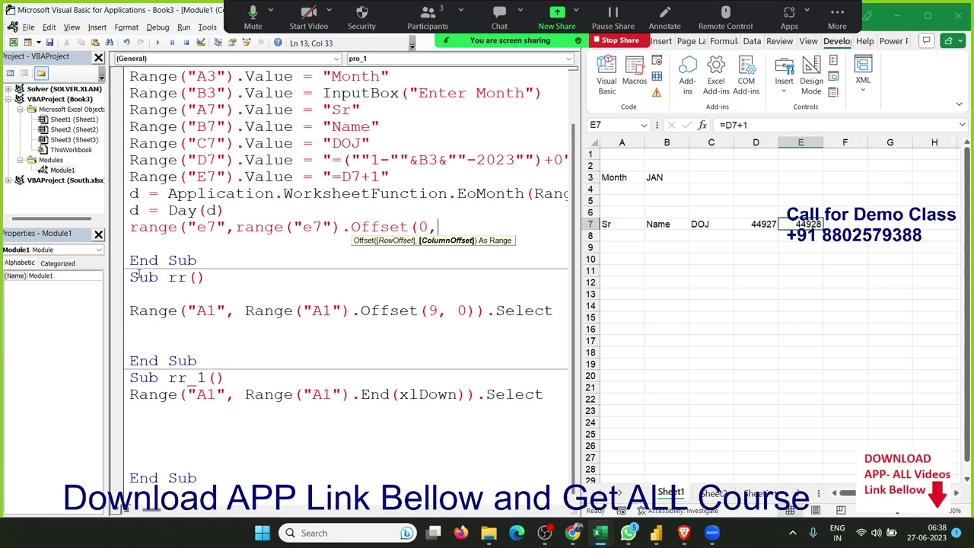
{"action": "type", "text": "d-2)).fil"}
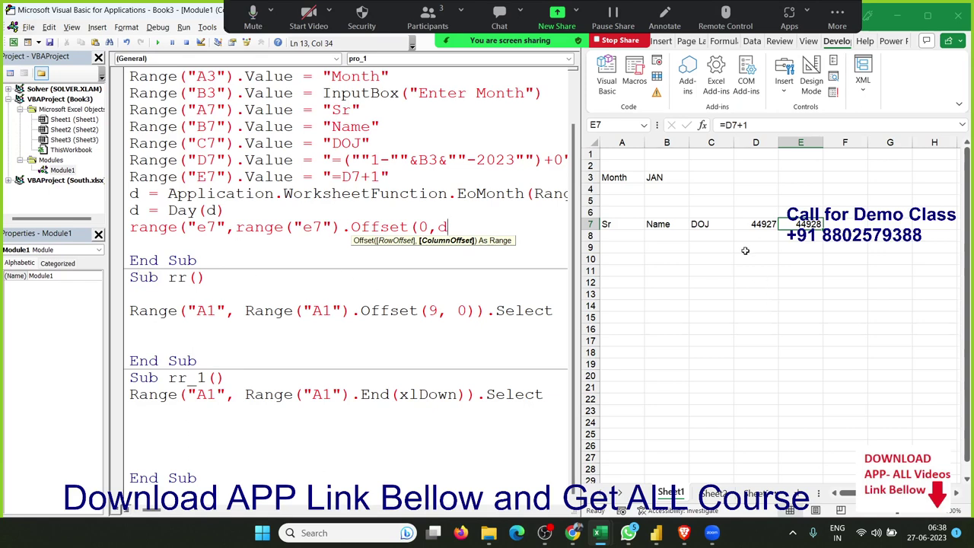
Finish the E7 line with Offset(0, d - 2)).FillRight, chosen from IntelliSense, then return to the sheet.
{"action": "type", "text": "-2"}
{"action": "type", "text": ")"}
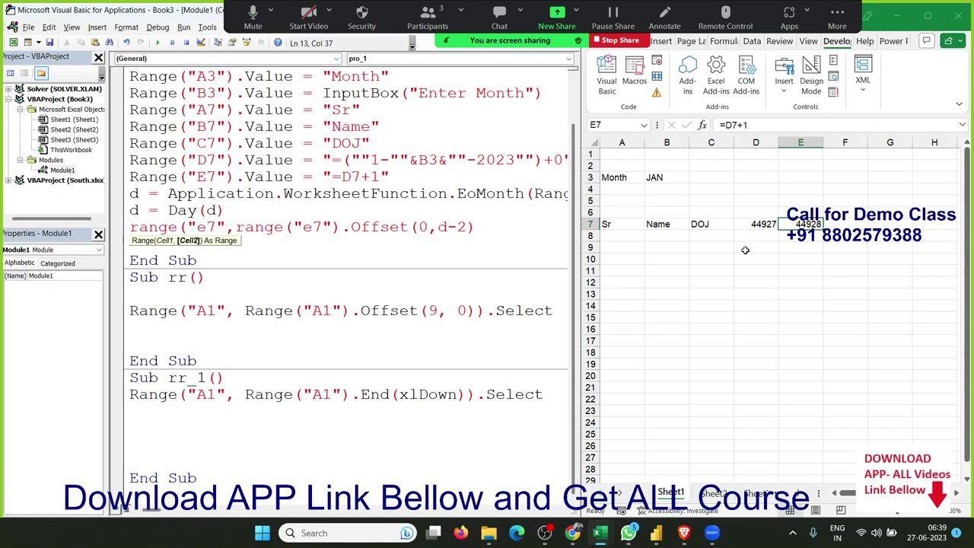
{"action": "type", "text": ")."}
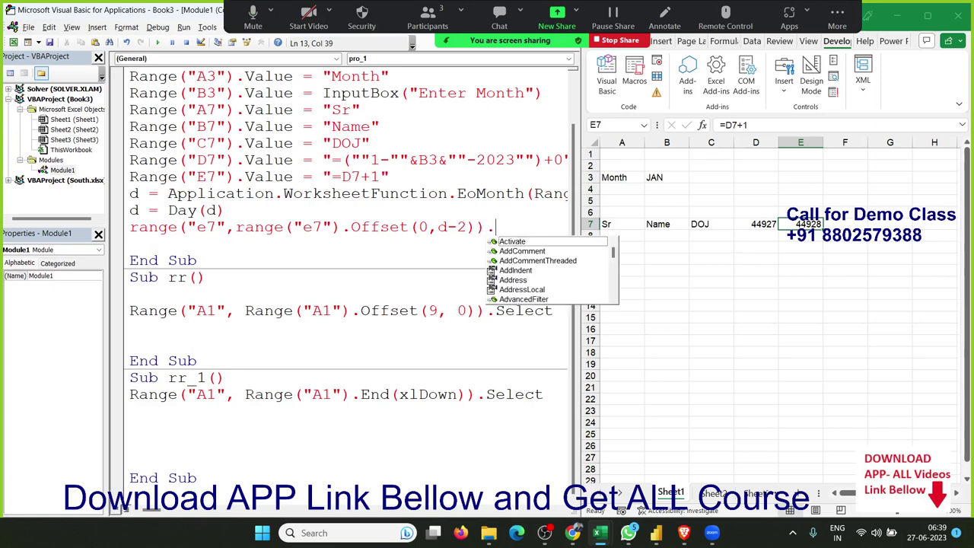
{"action": "type", "text": "fil"}
{"action": "key", "text": "Down"}
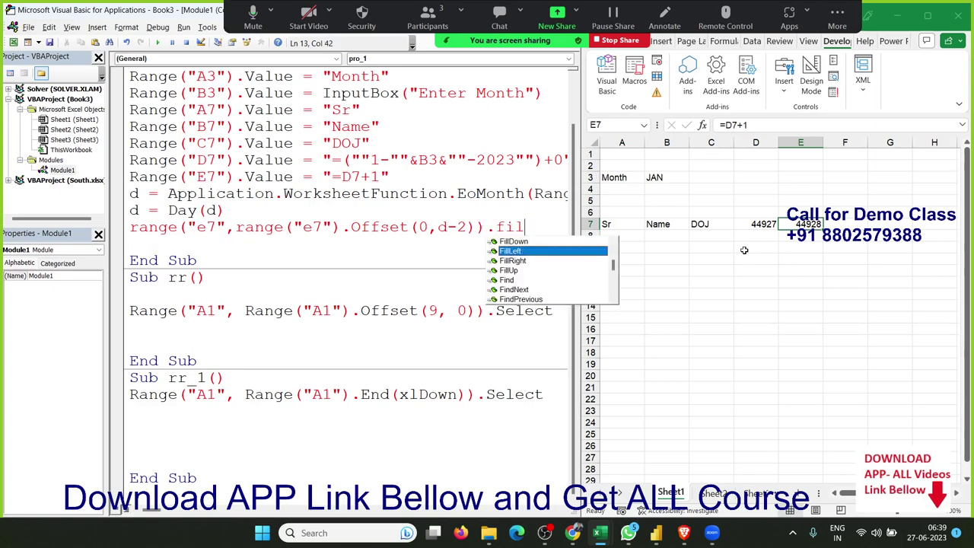
{"action": "key", "text": "Down"}
{"action": "key", "text": "Tab"}
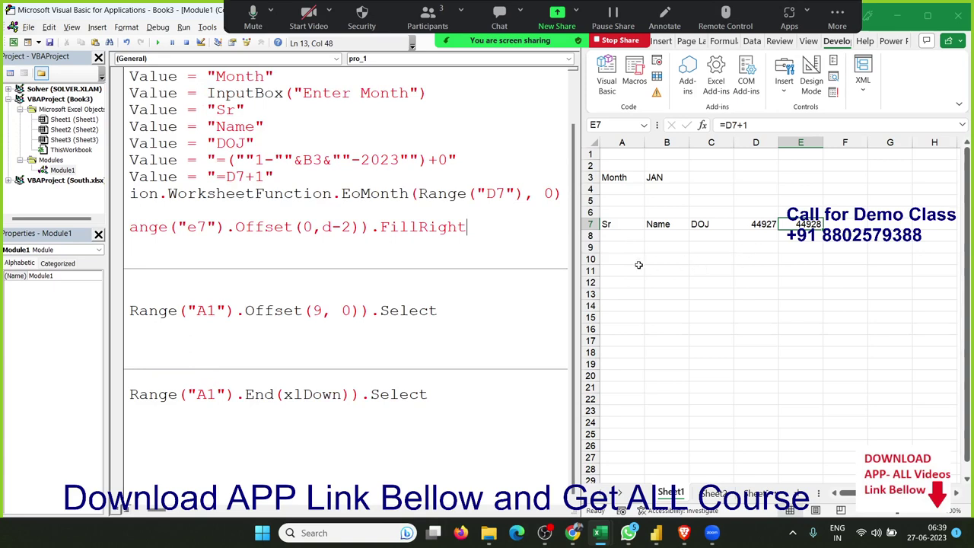
{"action": "left_click", "coordinate": [506, 309]}
{"action": "left_click", "coordinate": [684, 212]}
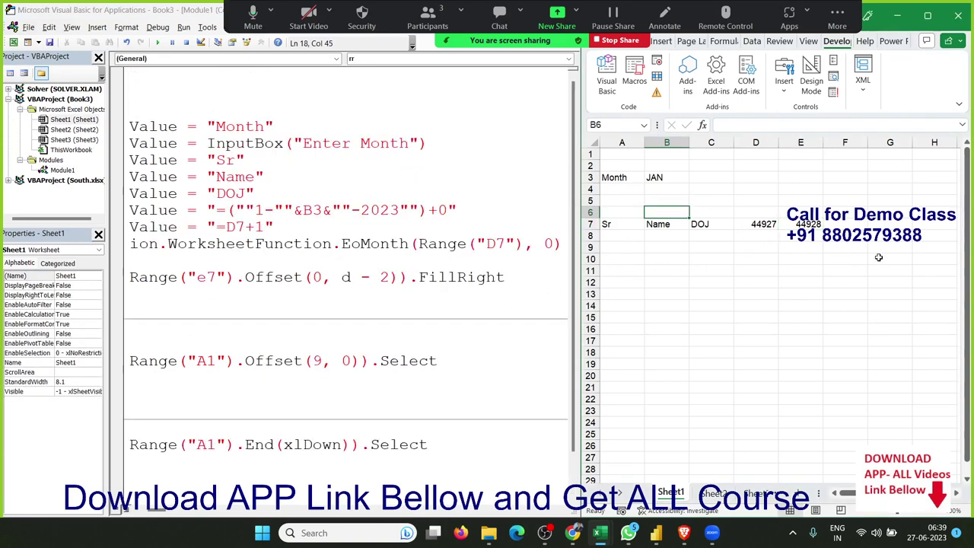
Clear the old output in A1:G10 and run pro_1 with the month JAN.
{"action": "left_click_drag", "start_coordinate": [878, 257], "coordinate": [573, 160]}
{"action": "key", "text": "Delete"}
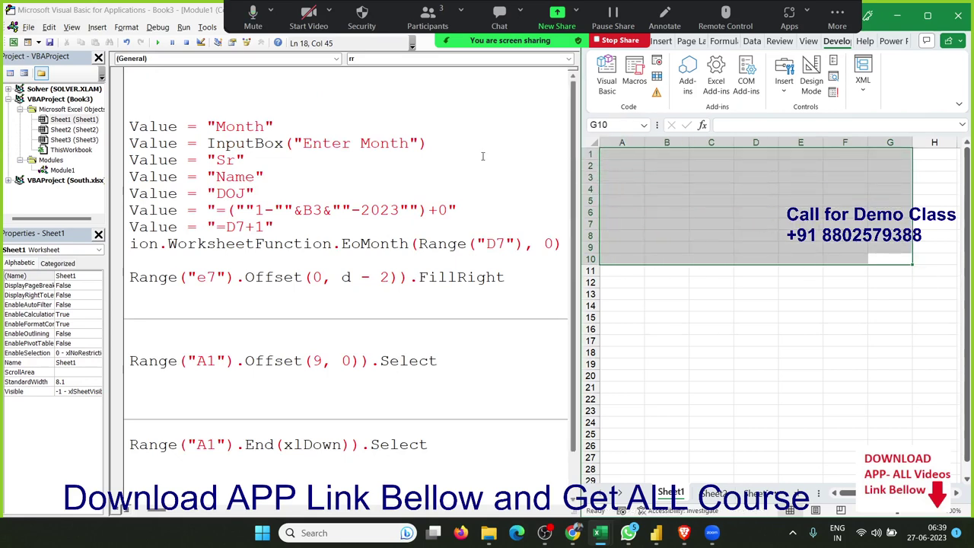
{"action": "left_click", "coordinate": [323, 210]}
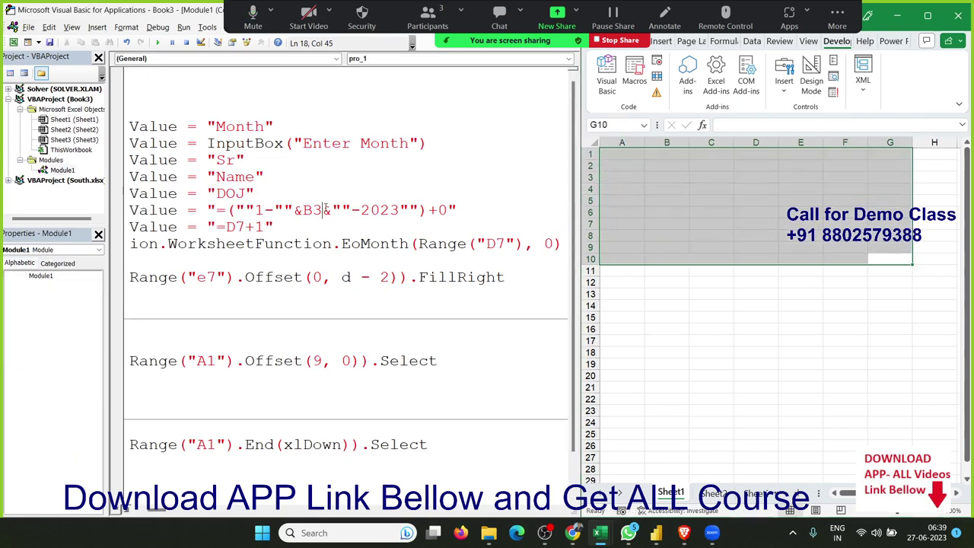
{"action": "left_click", "coordinate": [164, 45]}
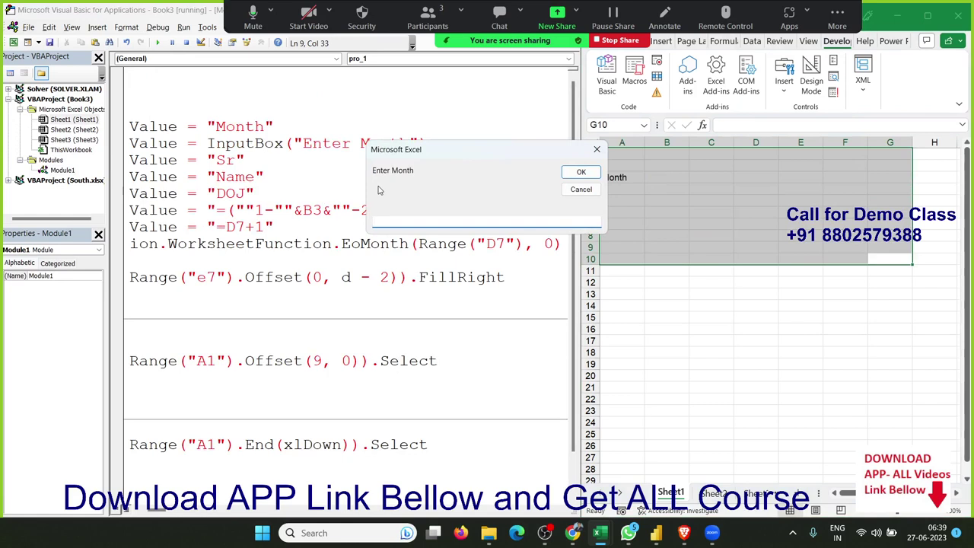
{"action": "type", "text": "JAN"}
{"action": "left_click", "coordinate": [576, 172]}
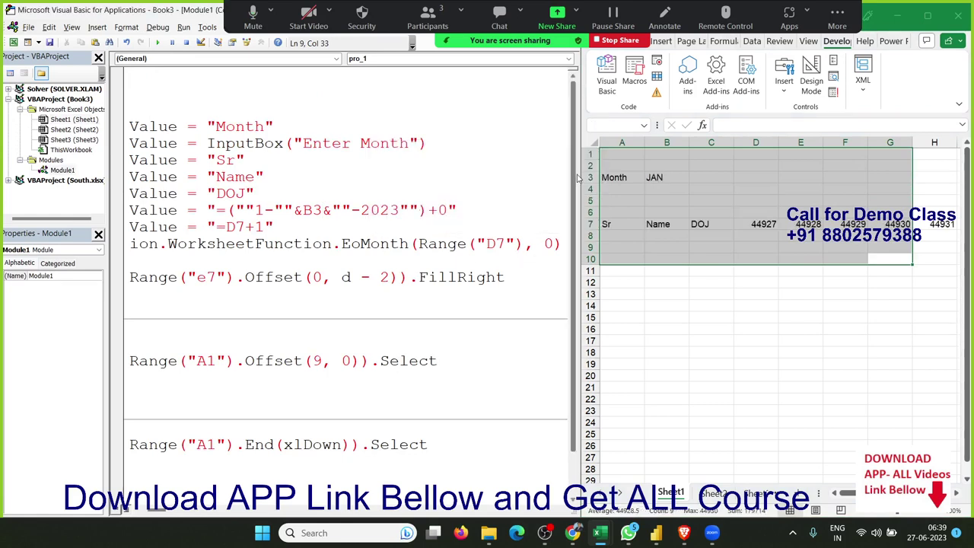
Confirm row 7 ends at AH7, shown as the date 31-Jan-23, then clear the whole sheet.
{"action": "left_click", "coordinate": [746, 223]}
{"action": "key", "text": "Right"}
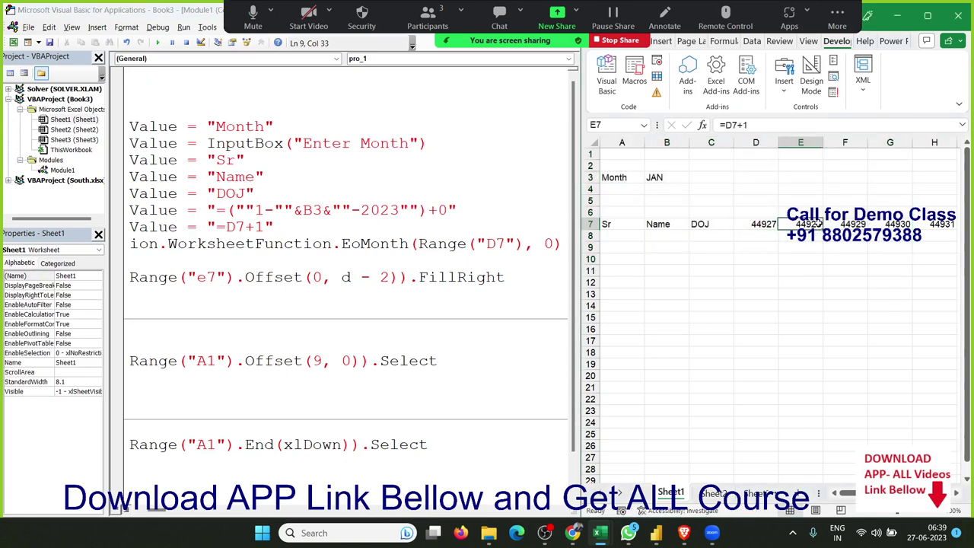
{"action": "key", "text": "Right"}
{"action": "key", "text": "Right"}
{"action": "key", "text": "Right"}
{"action": "key", "text": "Right"}
{"action": "key", "text": "Right"}
{"action": "key", "text": "Right"}
{"action": "key", "text": "Right"}
{"action": "key", "text": "Right"}
{"action": "key", "text": "Right"}
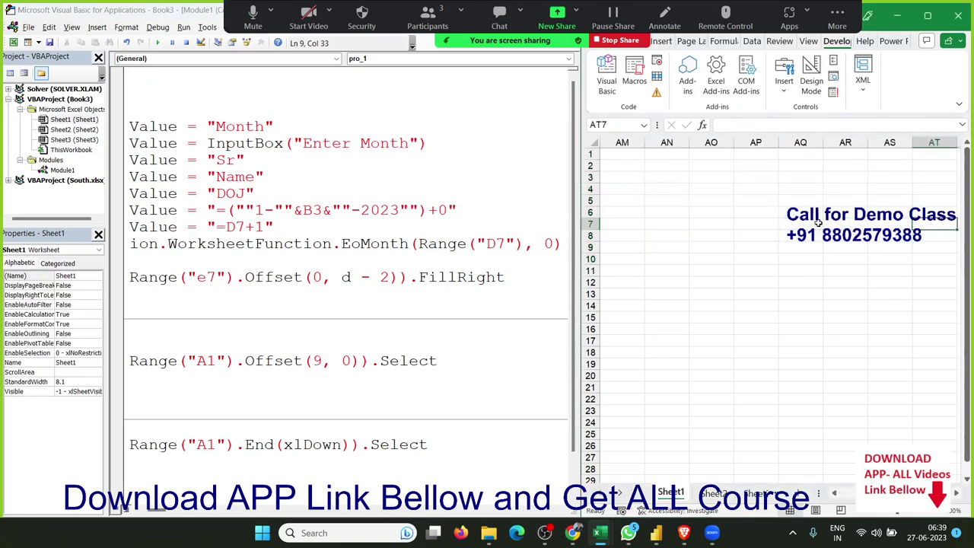
{"action": "key", "text": "Left"}
{"action": "key", "text": "ctrl+Left"}
{"action": "key", "text": "Down"}
{"action": "key", "text": "Down"}
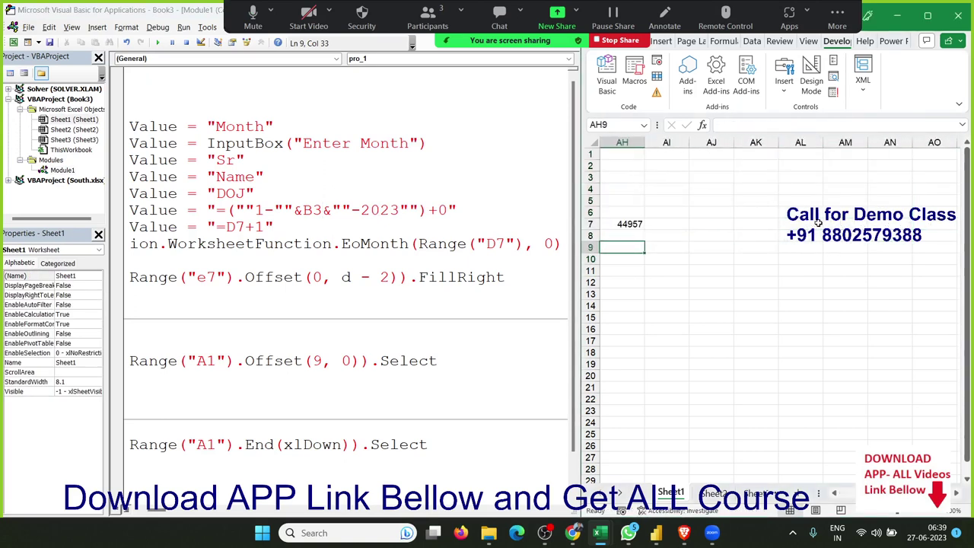
{"action": "key", "text": "Up"}
{"action": "key", "text": "Up"}
{"action": "key", "text": "ctrl+shift+3"}
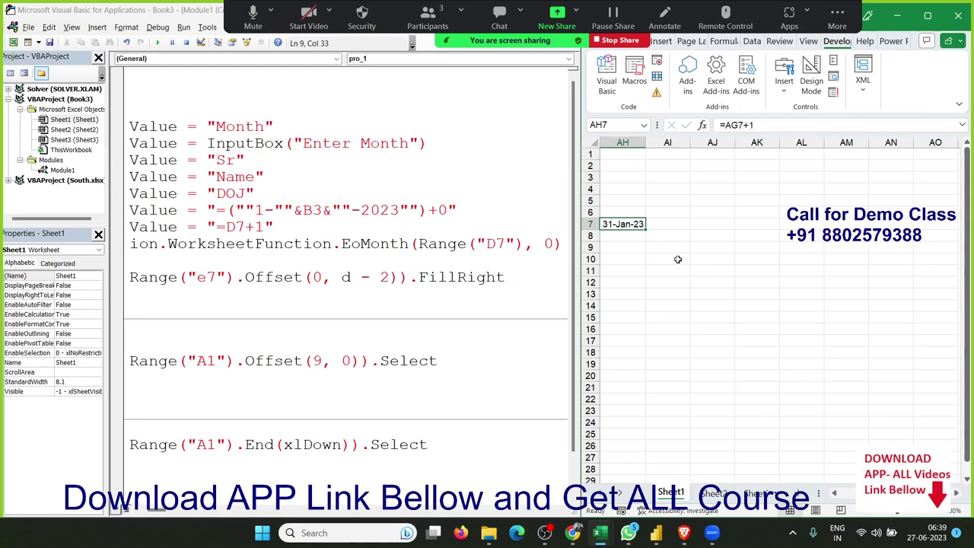
{"action": "left_click", "coordinate": [628, 255]}
{"action": "left_click", "coordinate": [633, 224]}
{"action": "key", "text": "Left"}
{"action": "key", "text": "Left"}
{"action": "key", "text": "Left"}
{"action": "key", "text": "Left"}
{"action": "key", "text": "Left"}
{"action": "key", "text": "Left"}
{"action": "key", "text": "Left"}
{"action": "key", "text": "Left"}
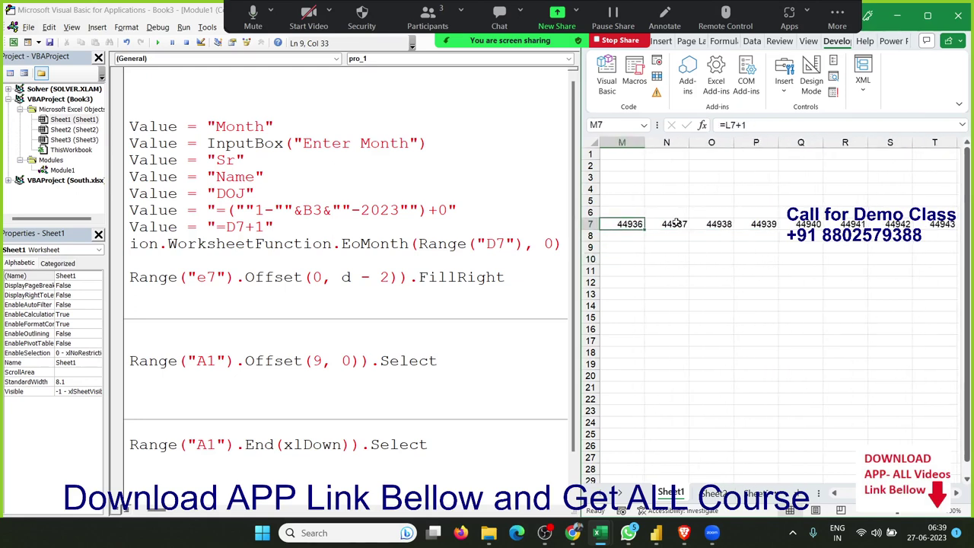
{"action": "key", "text": "Left"}
{"action": "key", "text": "Left"}
{"action": "key", "text": "Left"}
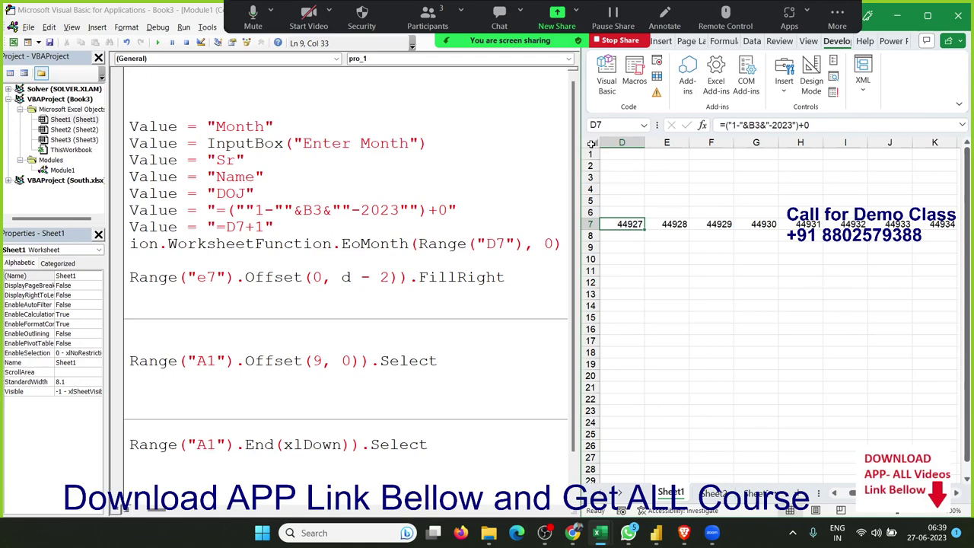
{"action": "left_click", "coordinate": [593, 143]}
{"action": "key", "text": "Delete"}
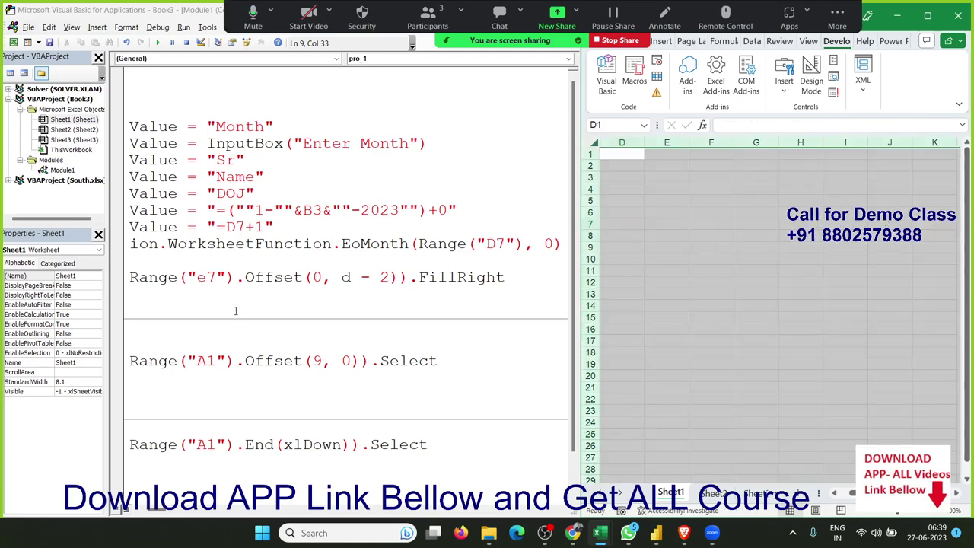
Duplicate the FillRight code line below itself in pro_1.
{"action": "left_click", "coordinate": [239, 293]}
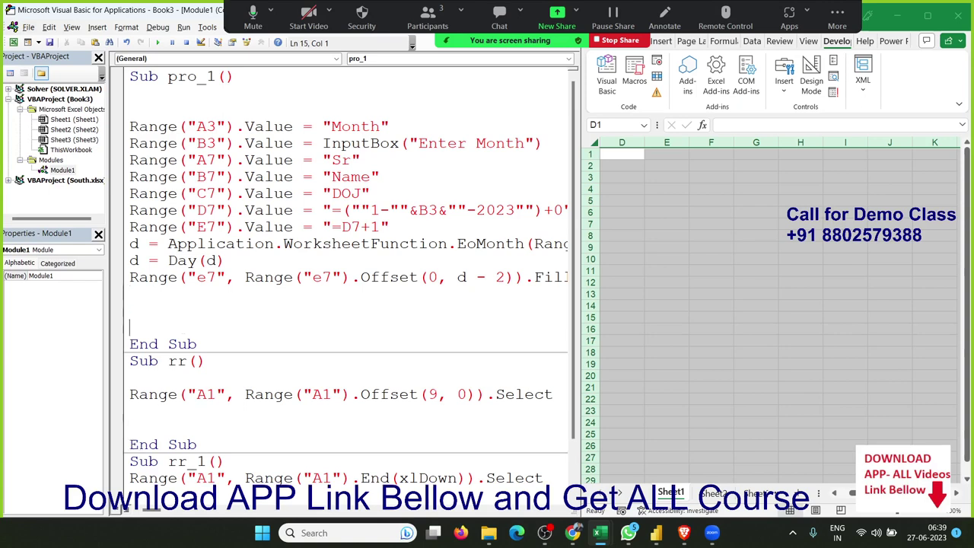
{"action": "key", "text": "Return"}
{"action": "key", "text": "Return"}
{"action": "key", "text": "shift+Up"}
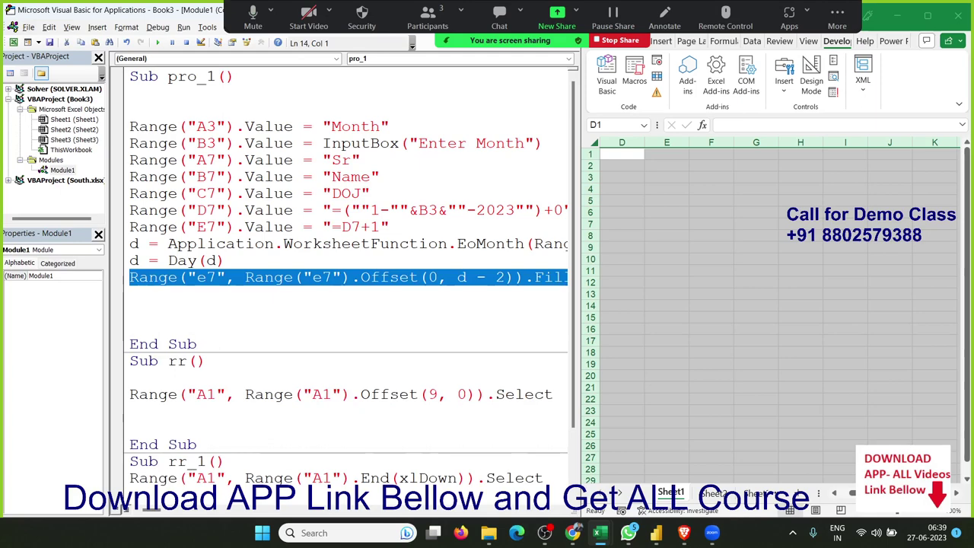
{"action": "key", "text": "ctrl+c"}
{"action": "key", "text": "Down"}
{"action": "key", "text": "ctrl+v"}
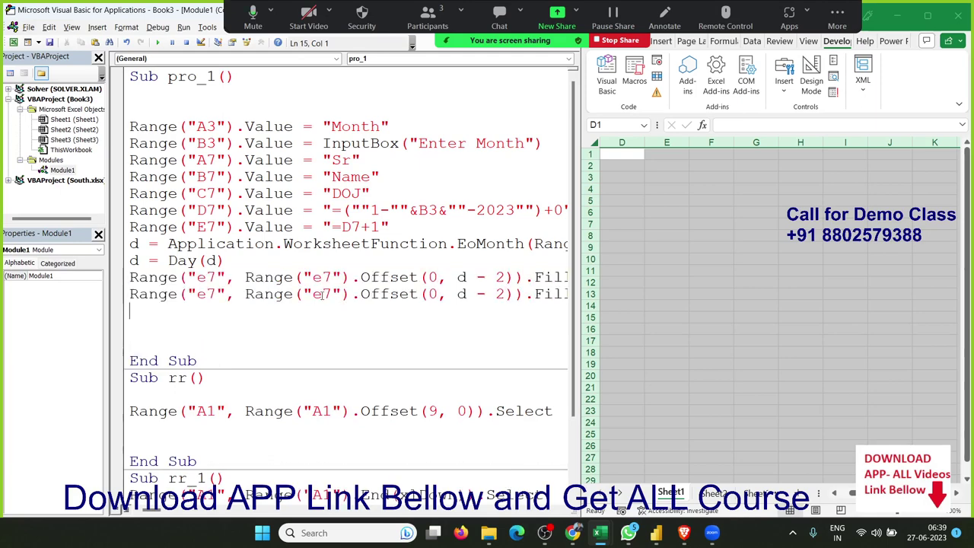
In the copy, change both e7 references to d7 and drop the -2 from the offset.
{"action": "left_click", "coordinate": [206, 281]}
{"action": "left_click_drag", "start_coordinate": [526, 243], "coordinate": [588, 232]}
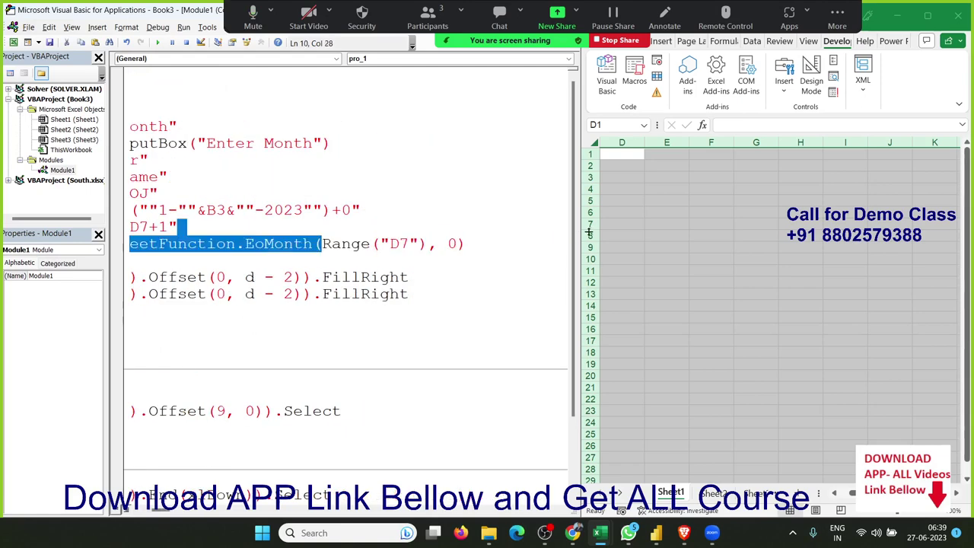
{"action": "left_click", "coordinate": [218, 308]}
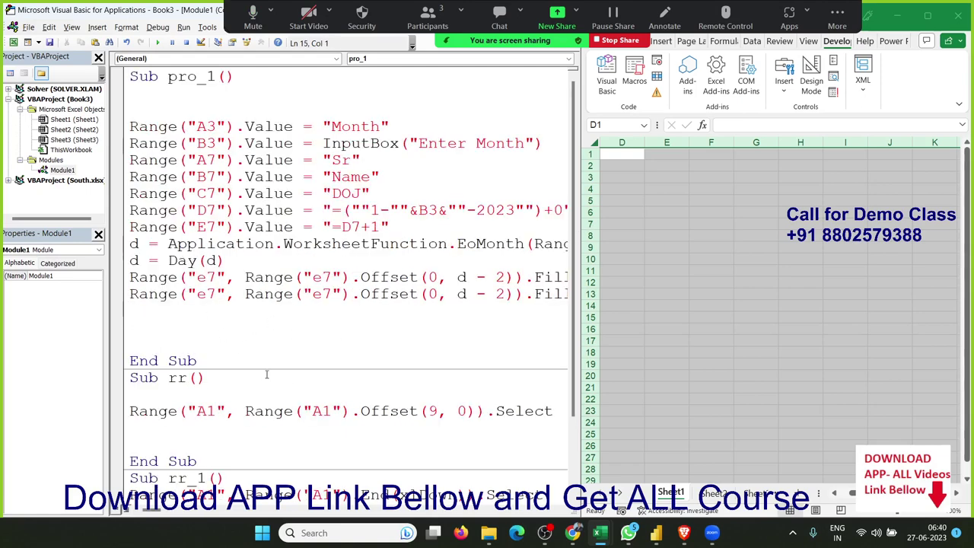
{"action": "key", "text": "Up"}
{"action": "key", "text": "BackSpace"}
{"action": "type", "text": "d"}
{"action": "left_click", "coordinate": [308, 294]}
{"action": "key", "text": "Delete"}
{"action": "type", "text": "d"}
{"action": "double_click", "coordinate": [500, 294]}
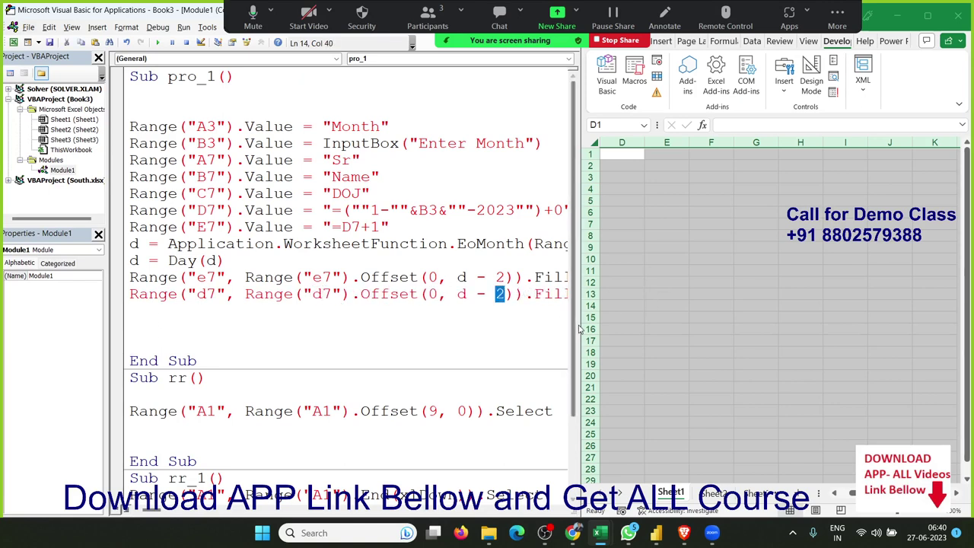
{"action": "key", "text": "BackSpace"}
{"action": "key", "text": "BackSpace"}
{"action": "key", "text": "BackSpace"}
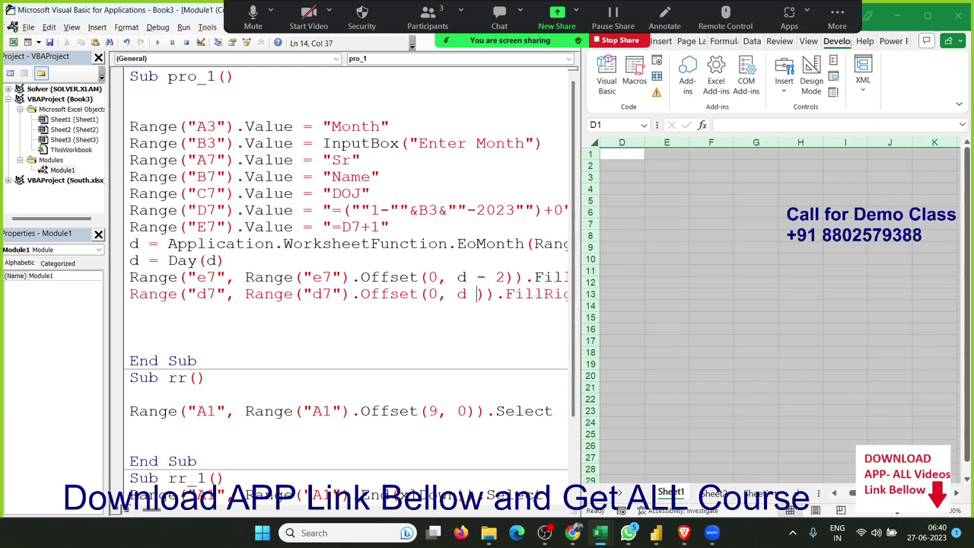
{"action": "key", "text": "Right"}
{"action": "key", "text": "Right"}
{"action": "key", "text": "Right"}
{"action": "key", "text": "Right"}
{"action": "key", "text": "Right"}
{"action": "key", "text": "Right"}
{"action": "key", "text": "Right"}
{"action": "key", "text": "Right"}
Replace FillRight in the copy with NumberFormat = "DD".
{"action": "key", "text": "BackSpace"}
{"action": "key", "text": "BackSpace"}
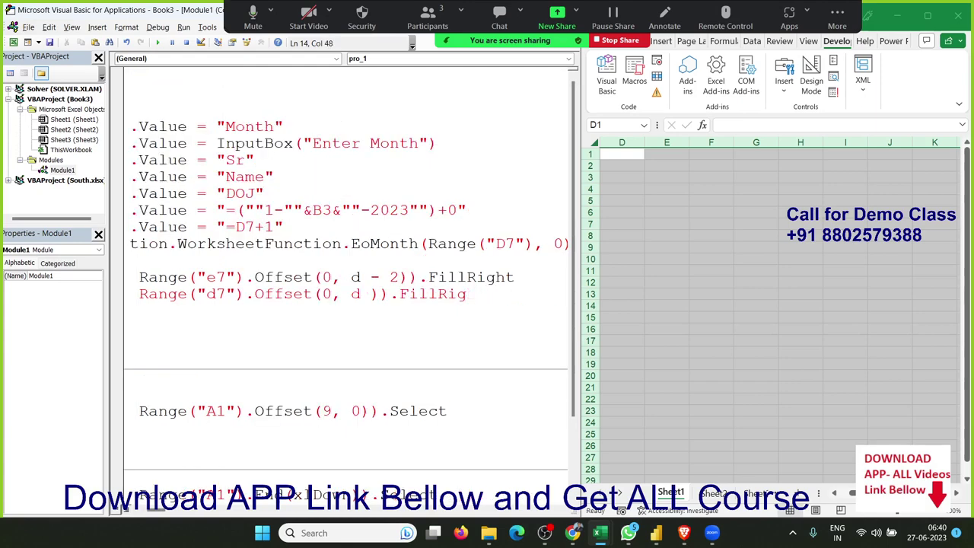
{"action": "key", "text": "BackSpace"}
{"action": "key", "text": "BackSpace"}
{"action": "key", "text": "BackSpace"}
{"action": "key", "text": "BackSpace"}
{"action": "key", "text": "BackSpace"}
{"action": "key", "text": "BackSpace"}
{"action": "key", "text": "BackSpace"}
{"action": "key", "text": "BackSpace"}
{"action": "type", "text": ".ny"}
{"action": "key", "text": "BackSpace"}
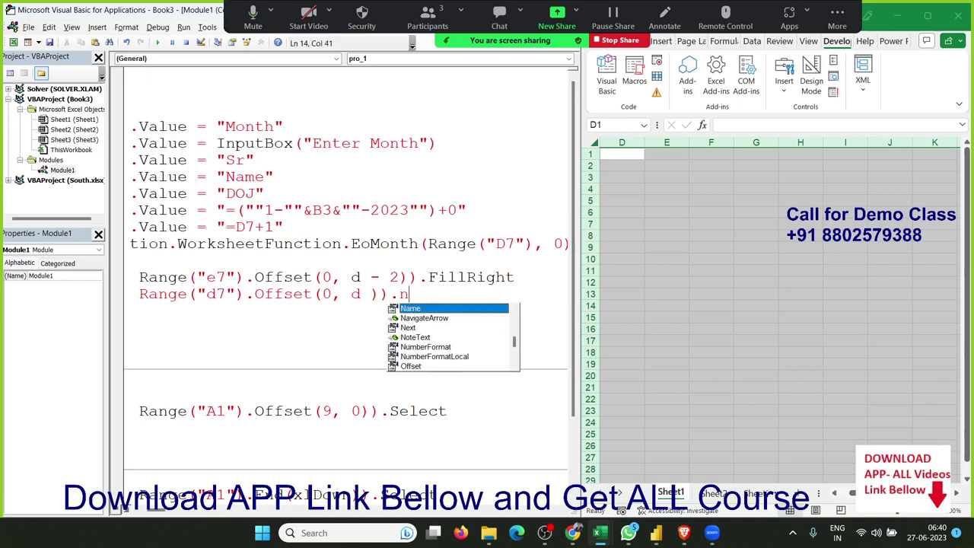
{"action": "type", "text": "u"}
{"action": "key", "text": "Tab"}
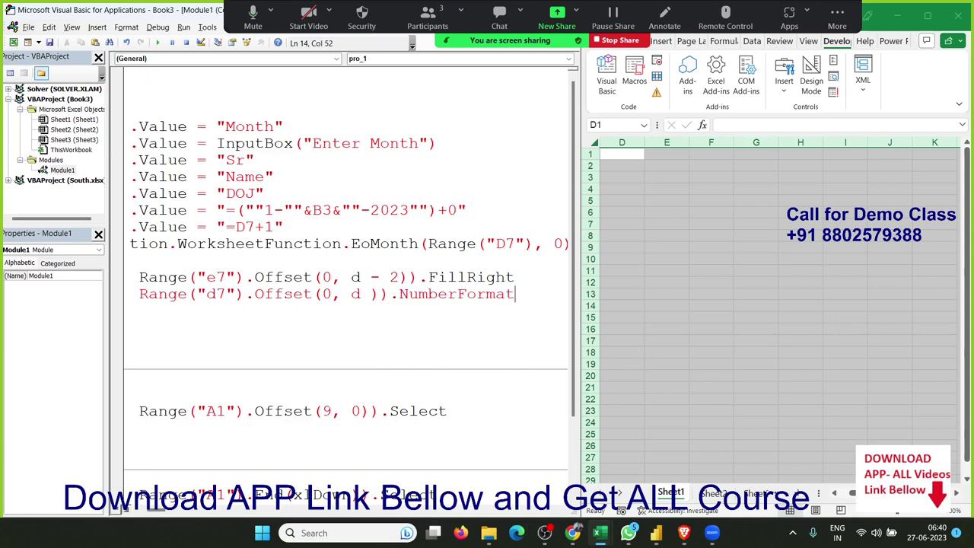
{"action": "type", "text": "=\"D"}
{"action": "type", "text": "D\""}
{"action": "key", "text": "Return"}
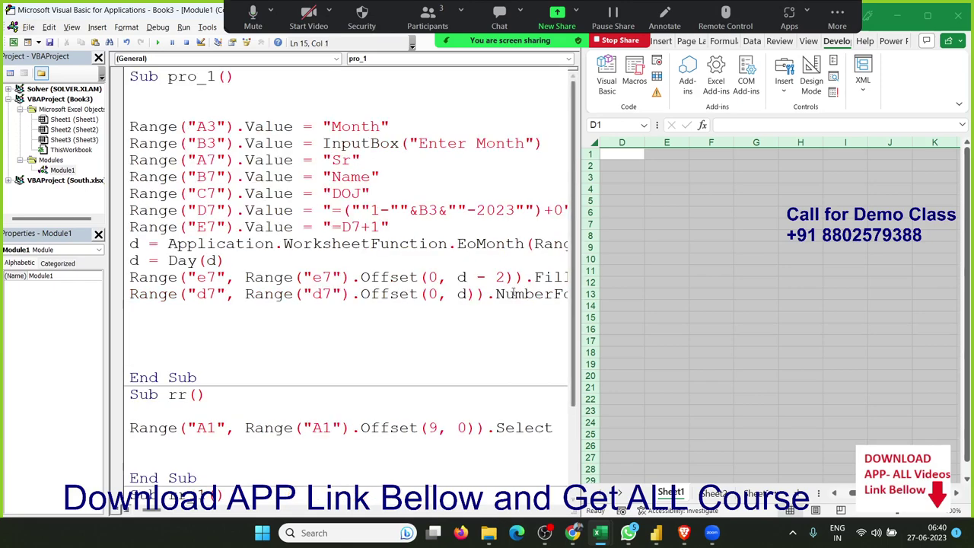
Run pro_1 with the month FEB.
{"action": "left_click", "coordinate": [175, 193]}
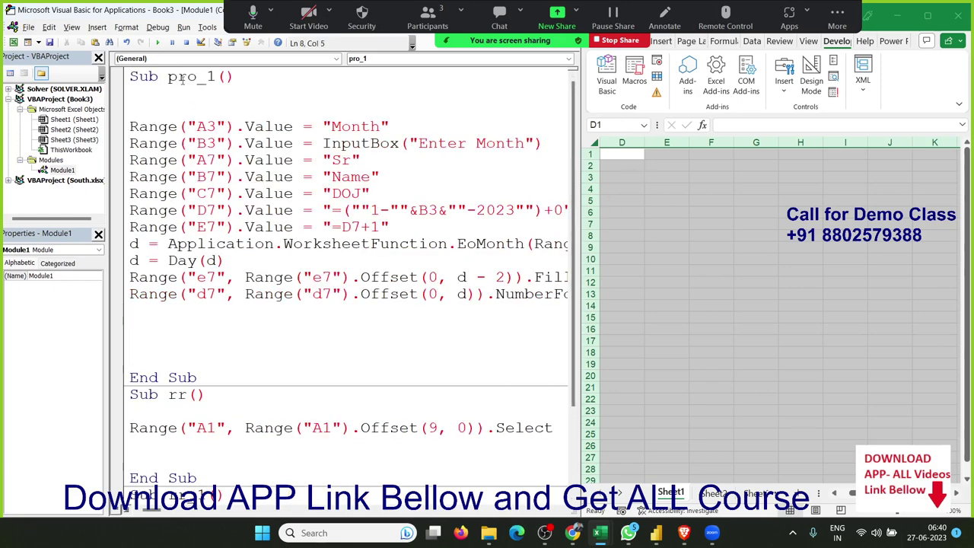
{"action": "left_click", "coordinate": [157, 43]}
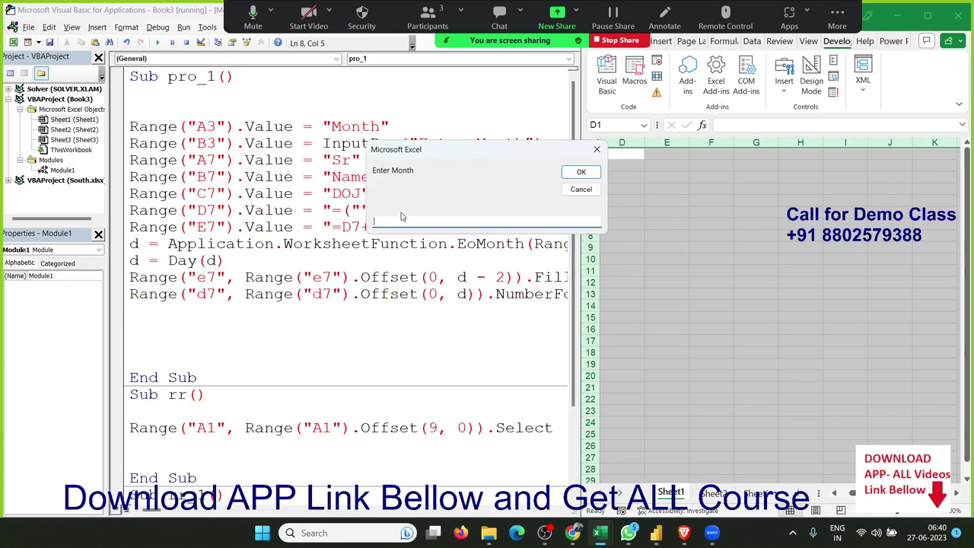
{"action": "type", "text": "FEB"}
{"action": "left_click", "coordinate": [564, 174]}
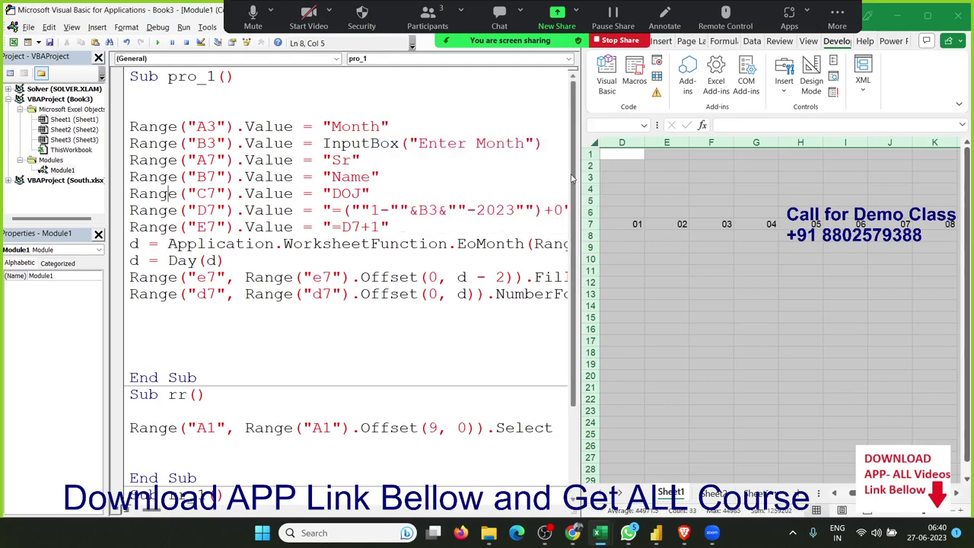
Check that row 7 shows days 01 through 28, ending on cell D6.
{"action": "key", "text": "Left"}
{"action": "key", "text": "Left"}
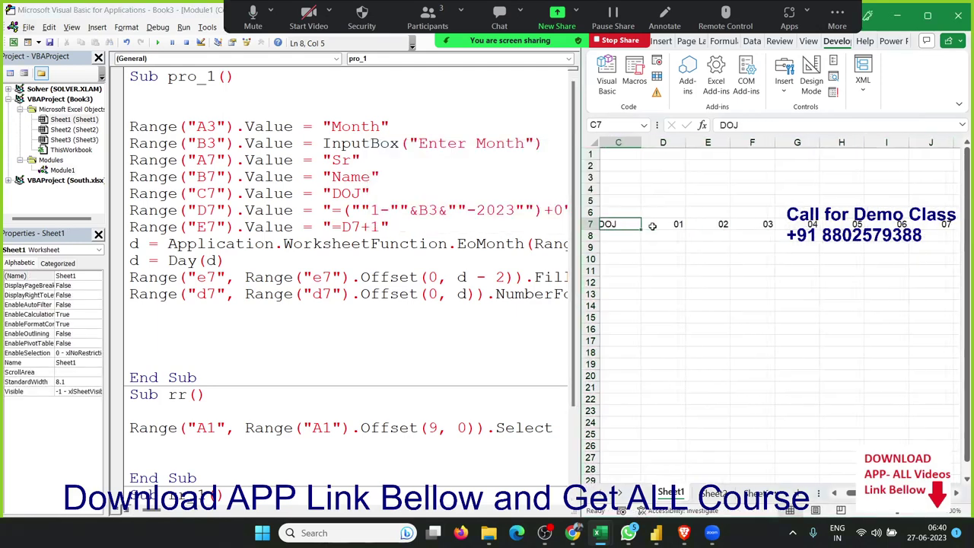
{"action": "key", "text": "Left"}
{"action": "key", "text": "Right"}
{"action": "key", "text": "Right"}
{"action": "key", "text": "Right"}
{"action": "key", "text": "Right"}
{"action": "key", "text": "Right"}
{"action": "key", "text": "Right"}
{"action": "key", "text": "Right"}
{"action": "key", "text": "Right"}
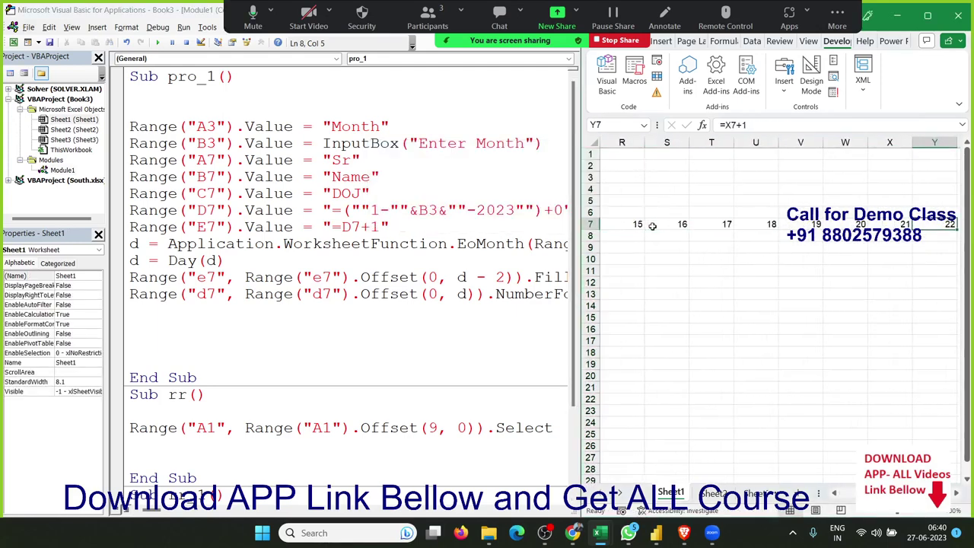
{"action": "key", "text": "Right"}
{"action": "key", "text": "Right"}
{"action": "key", "text": "Right"}
{"action": "key", "text": "Right"}
{"action": "key", "text": "Right"}
{"action": "key", "text": "Right"}
{"action": "key", "text": "Right"}
{"action": "key", "text": "Right"}
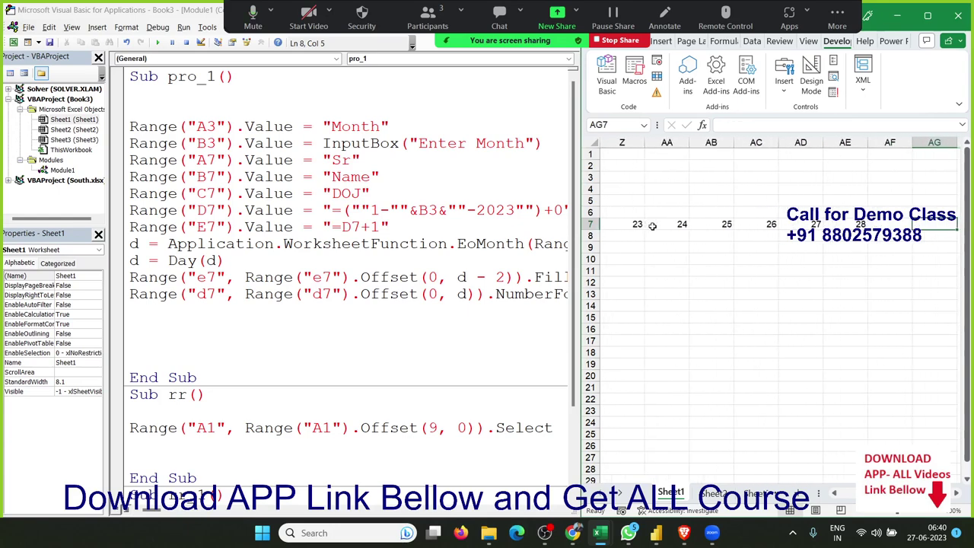
{"action": "key", "text": "Left"}
{"action": "key", "text": "Left"}
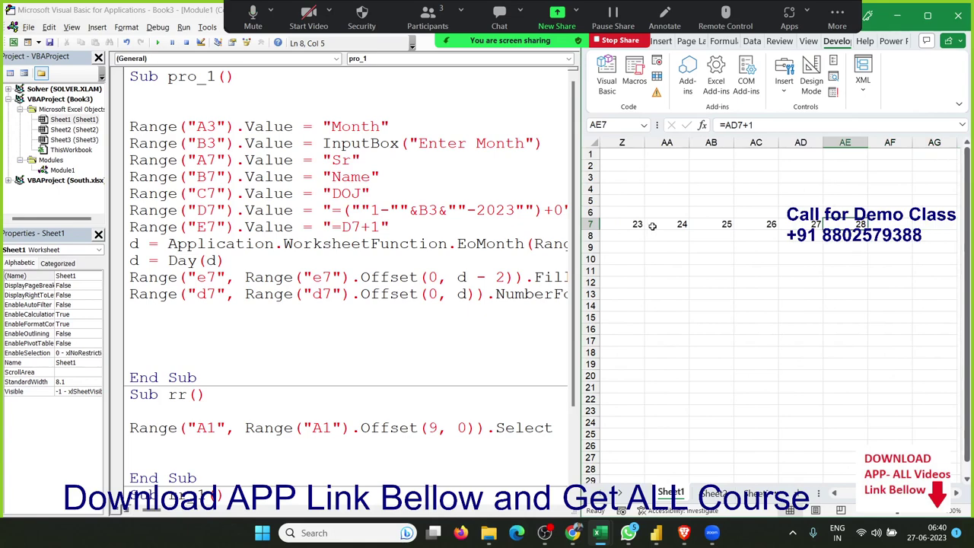
{"action": "key", "text": "Left"}
{"action": "key", "text": "Left"}
{"action": "key", "text": "Left"}
{"action": "key", "text": "Left"}
{"action": "key", "text": "Left"}
{"action": "key", "text": "Left"}
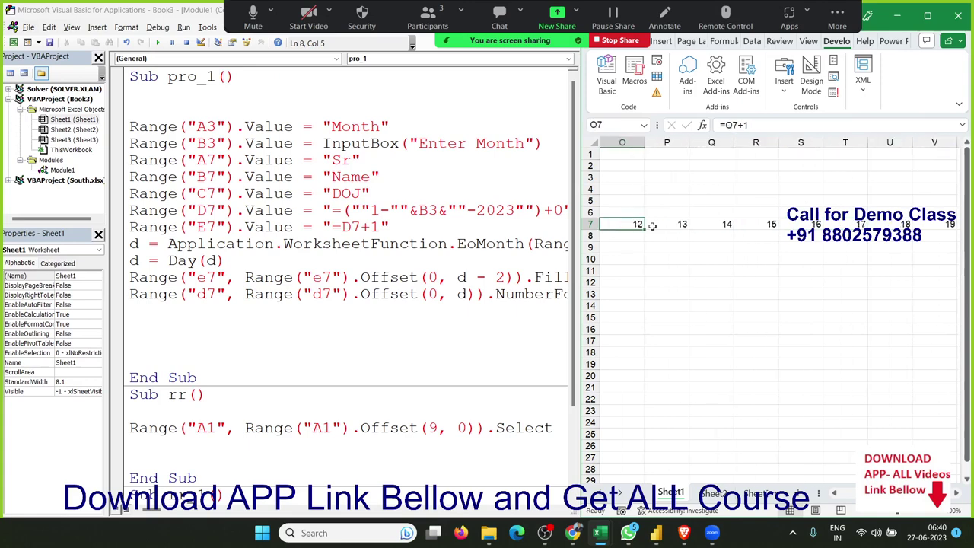
{"action": "key", "text": "Left"}
{"action": "key", "text": "Left"}
{"action": "key", "text": "Left"}
{"action": "key", "text": "Right"}
{"action": "key", "text": "Right"}
{"action": "key", "text": "Right"}
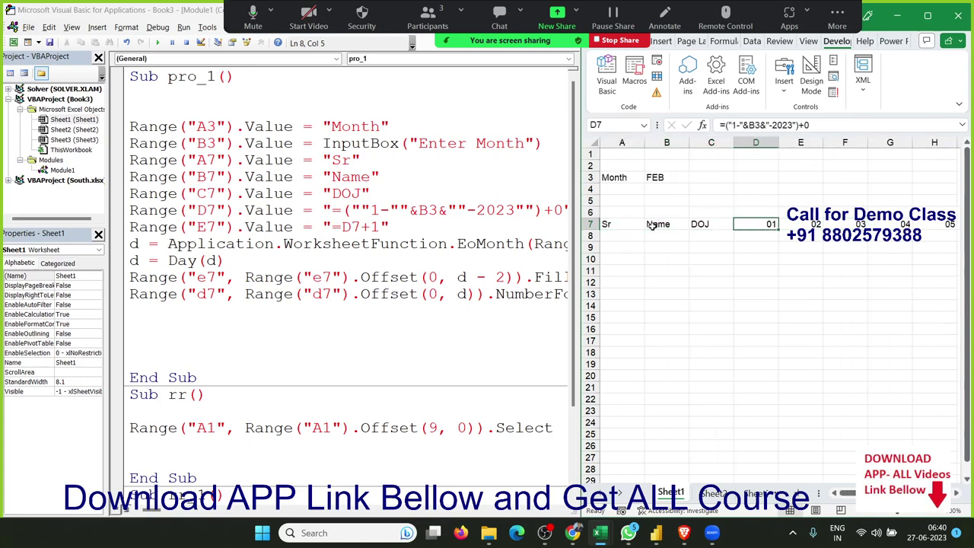
{"action": "key", "text": "Up"}
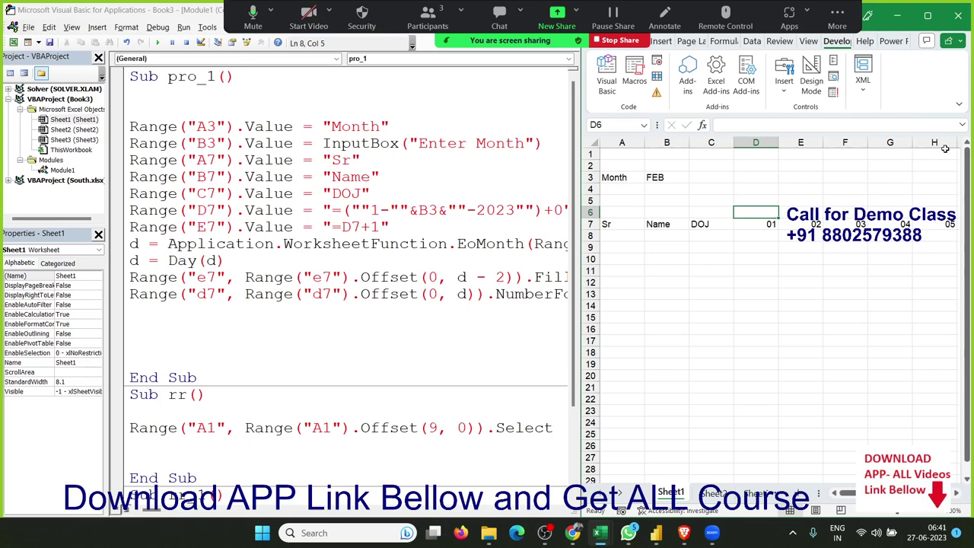
Enter =TEXT(D7,"DDD") in D6 so it shows the weekday Wed.
{"action": "type", "text": "=te"}
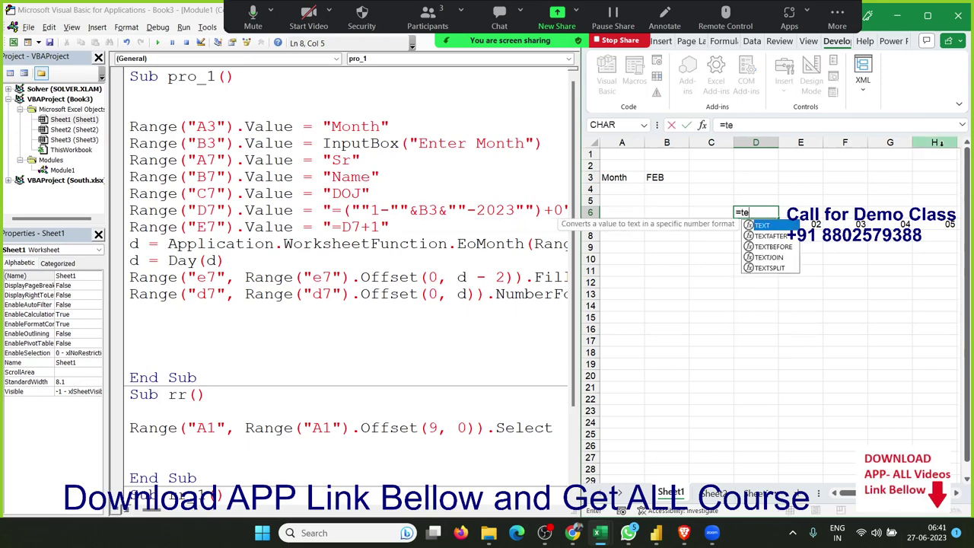
{"action": "key", "text": "Tab"}
{"action": "key", "text": "Down"}
{"action": "type", "text": ",\""}
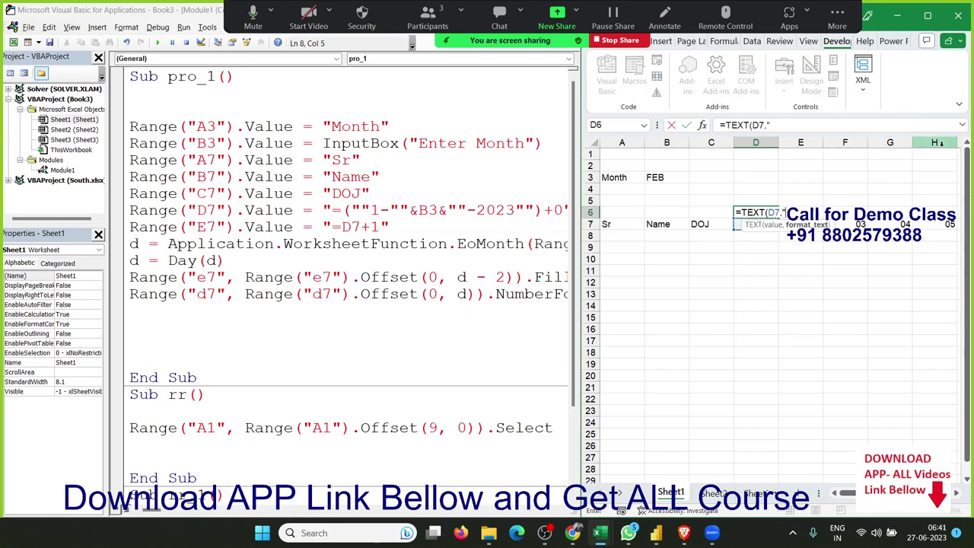
{"action": "type", "text": "DDD\""}
{"action": "key", "text": "ctrl+Return"}
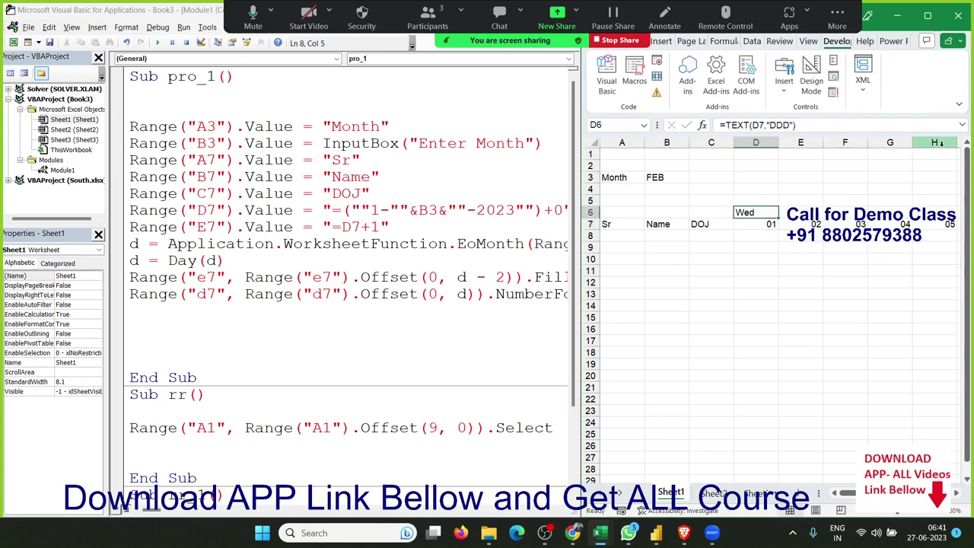
{"action": "left_click", "coordinate": [161, 328]}
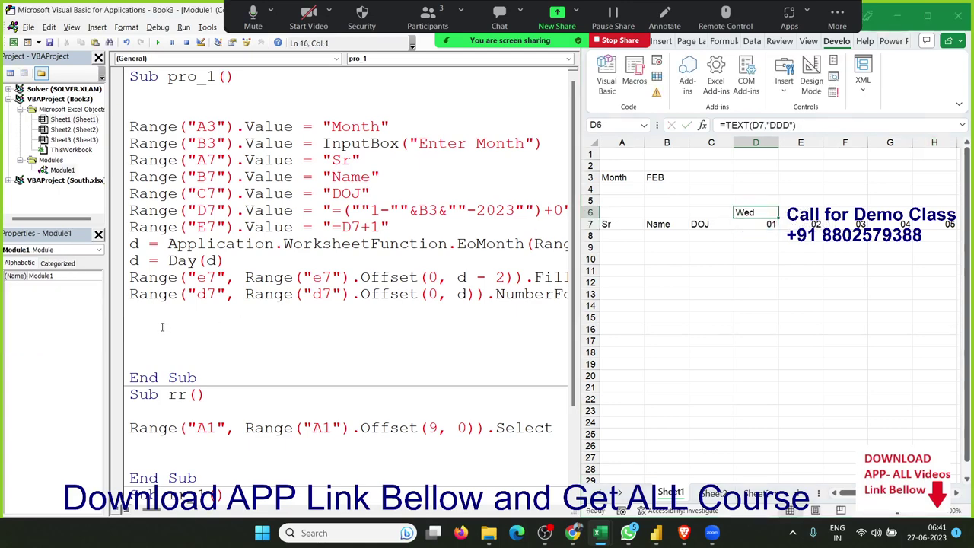
Add a pro_1 line setting Range("D6").Value to =text(d7,"DDD").
{"action": "type", "text": "range("}
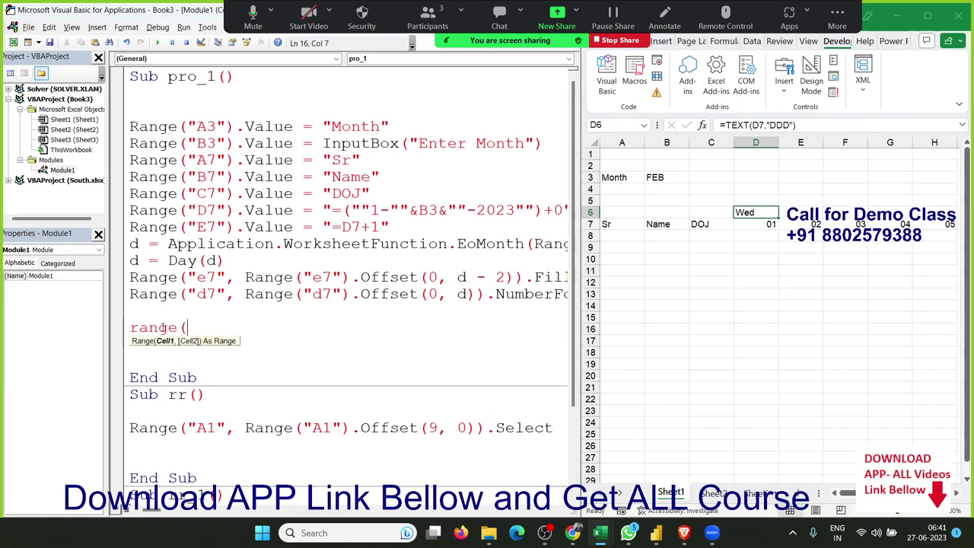
{"action": "type", "text": "\"D"}
{"action": "type", "text": "6\")"}
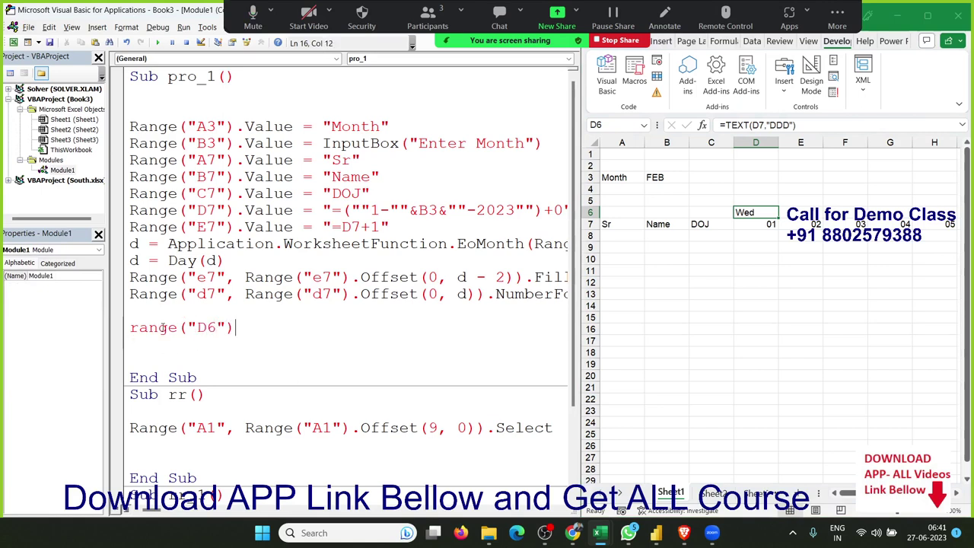
{"action": "type", "text": ".va"}
{"action": "key", "text": "Tab"}
{"action": "type", "text": "=\""}
{"action": "type", "text": "=tex"}
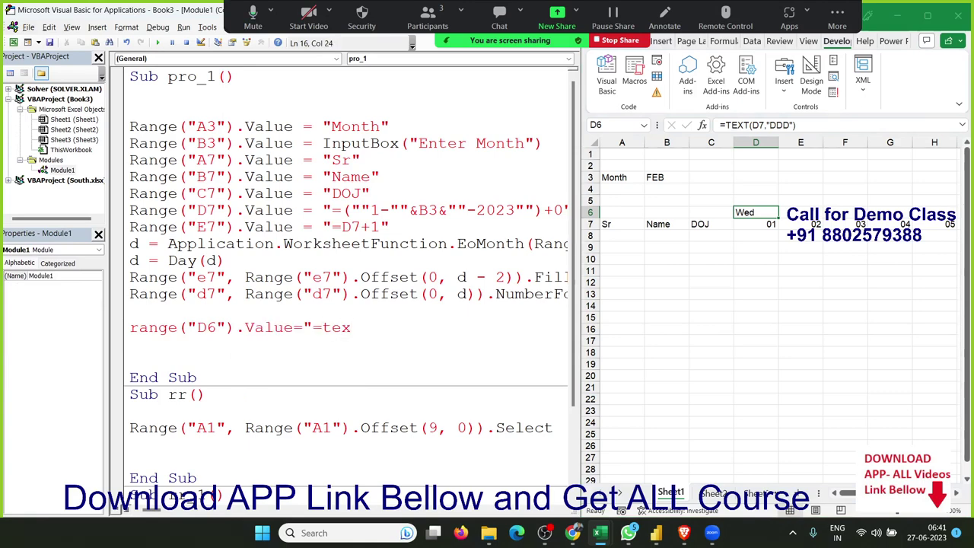
{"action": "type", "text": "t("}
{"action": "type", "text": "d"}
{"action": "type", "text": "7,\"\""}
{"action": "type", "text": "DDD"}
{"action": "type", "text": "\"\")"}
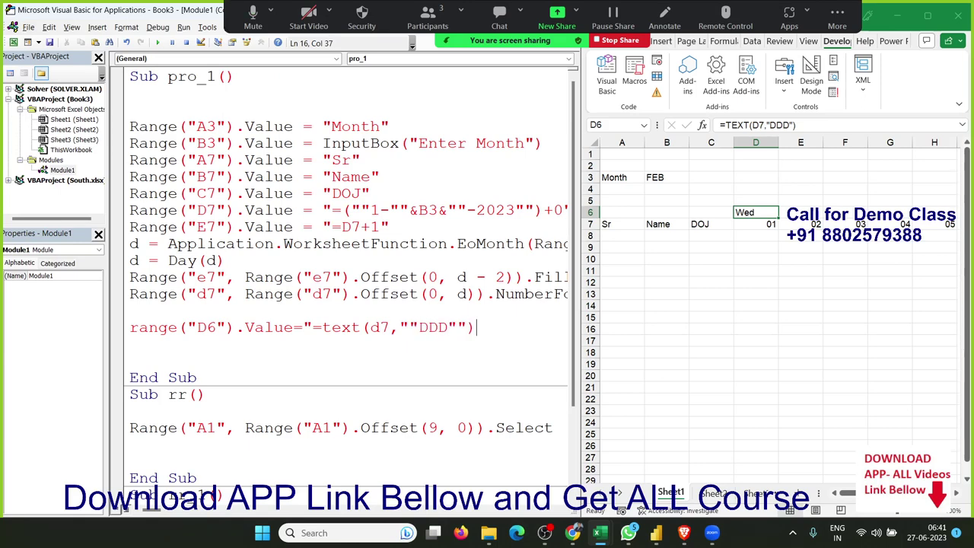
{"action": "type", "text": "\""}
{"action": "left_click", "coordinate": [129, 344]}
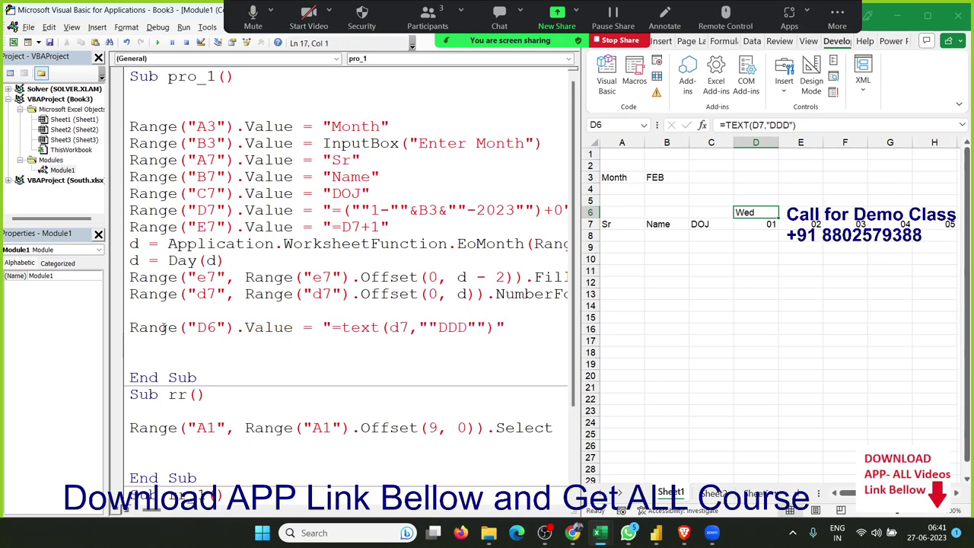
Add Range("D6", Range("D6").Offset(0, d-1)).FillRight to copy the weekday across row 6.
{"action": "type", "text": "range("}
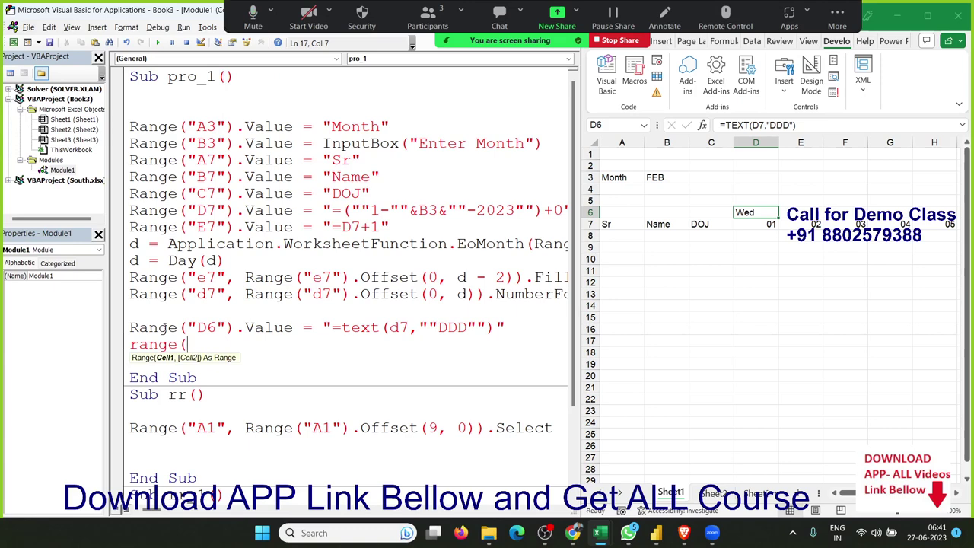
{"action": "type", "text": "D"}
{"action": "key", "text": "BackSpace"}
{"action": "type", "text": "\"D6"}
{"action": "type", "text": "\",ra"}
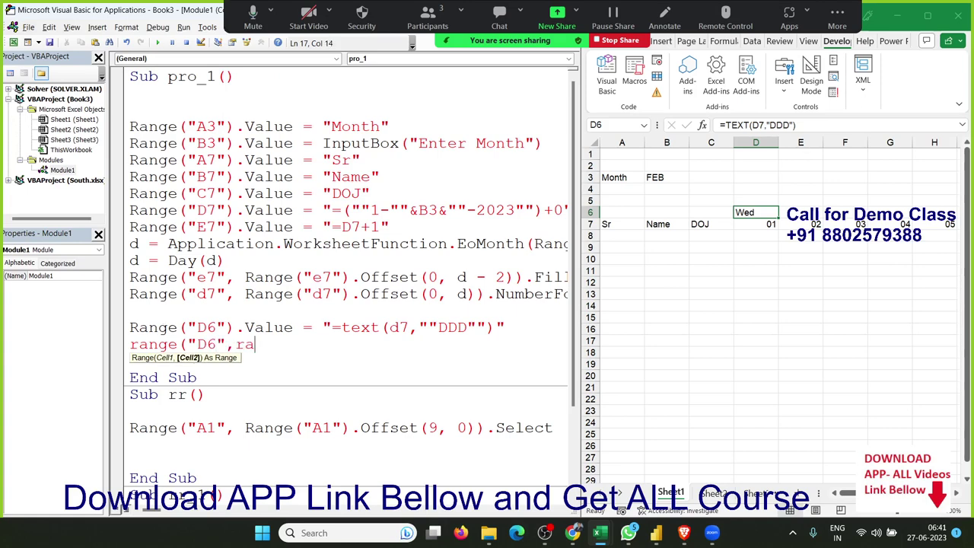
{"action": "type", "text": "nger"}
{"action": "key", "text": "BackSpace"}
{"action": "key", "text": "BackSpace"}
{"action": "type", "text": "e("}
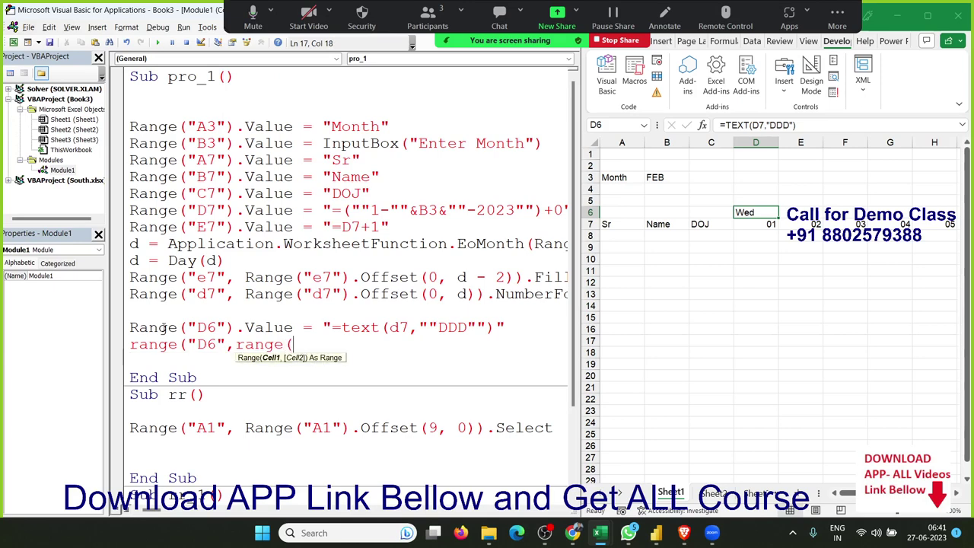
{"action": "type", "text": "\"D"}
{"action": "type", "text": "6\")"}
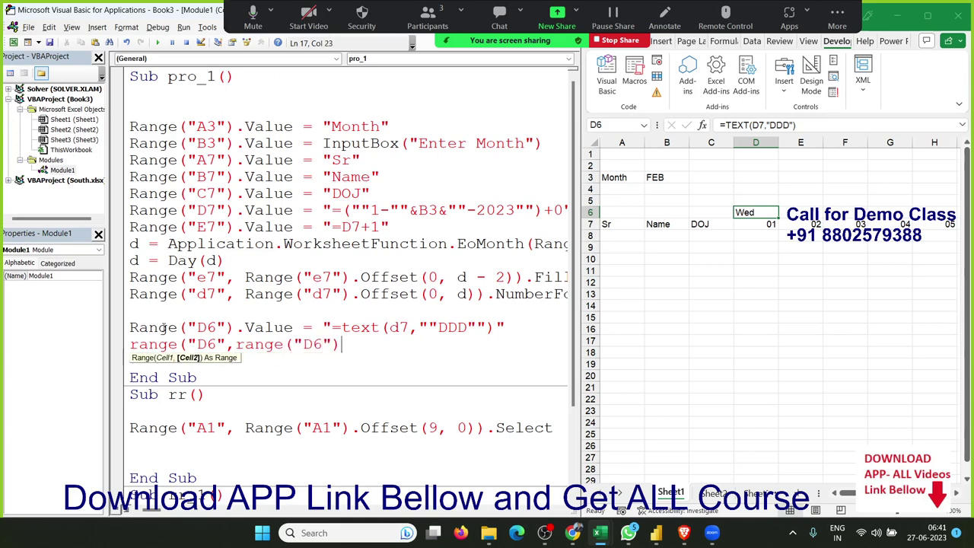
{"action": "type", "text": ".o"}
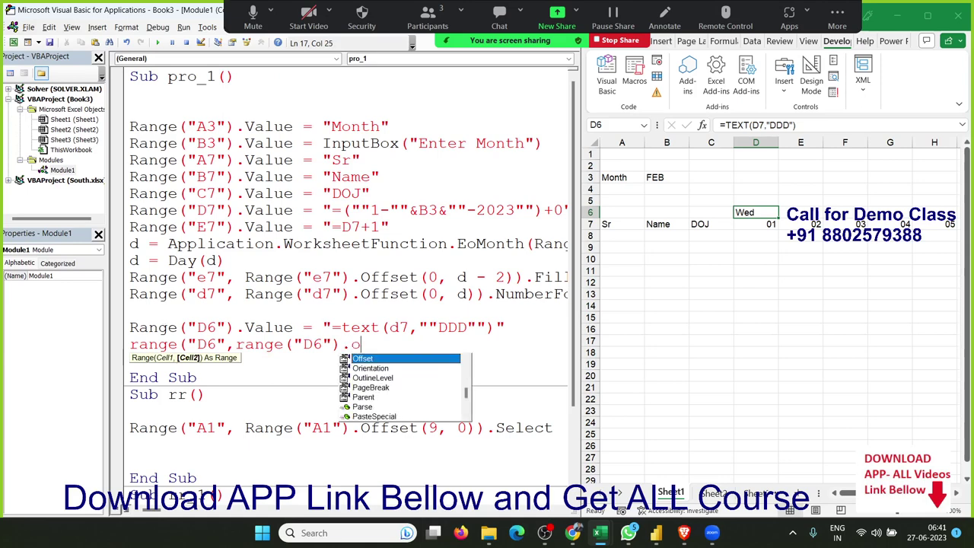
{"action": "type", "text": "f"}
{"action": "key", "text": "Tab"}
{"action": "type", "text": "("}
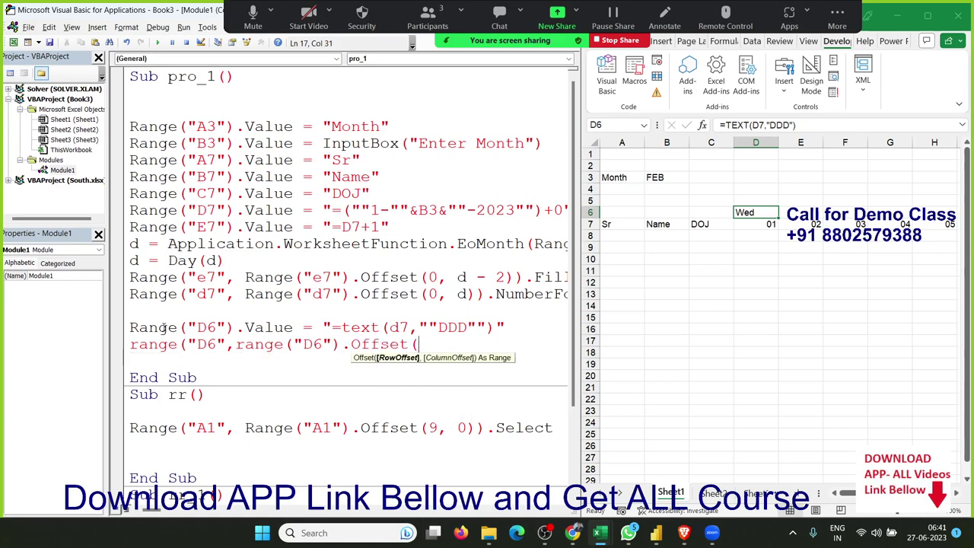
{"action": "type", "text": "0,"}
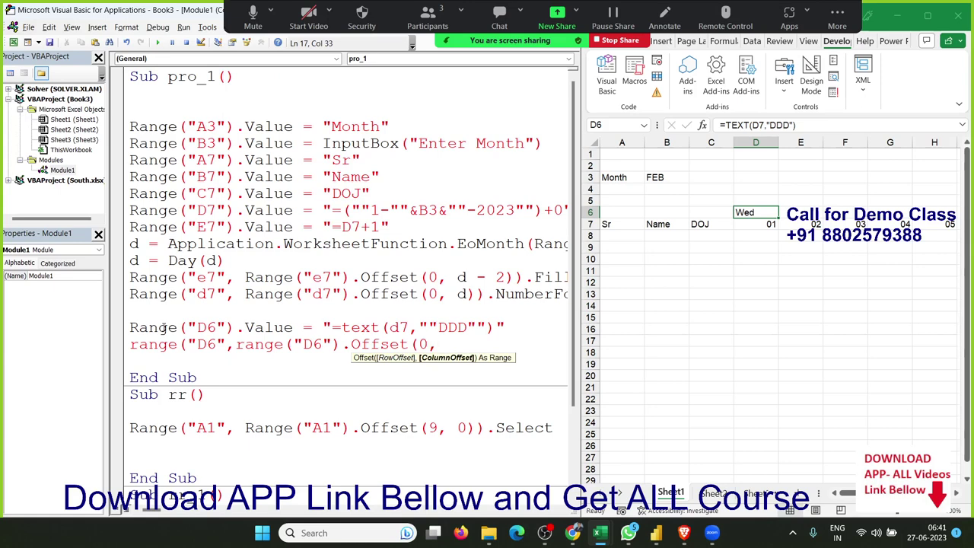
{"action": "type", "text": "d"}
{"action": "type", "text": "-"}
{"action": "type", "text": "1"}
{"action": "type", "text": "))"}
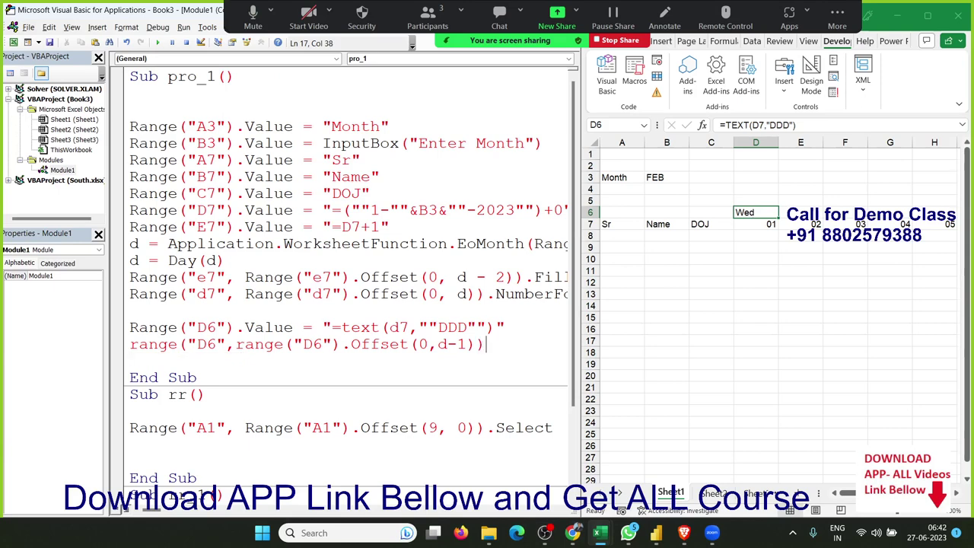
{"action": "type", "text": ".fil"}
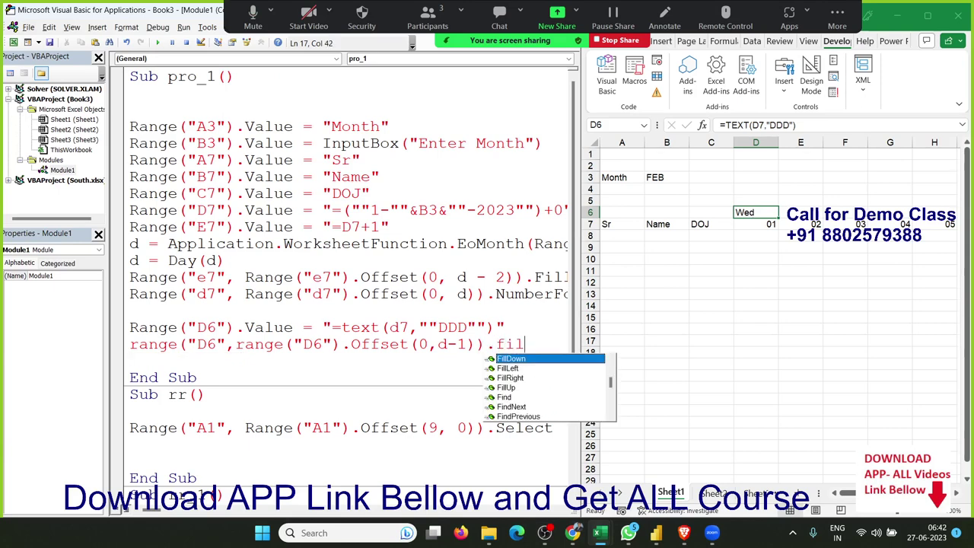
{"action": "key", "text": "Down"}
{"action": "key", "text": "Down"}
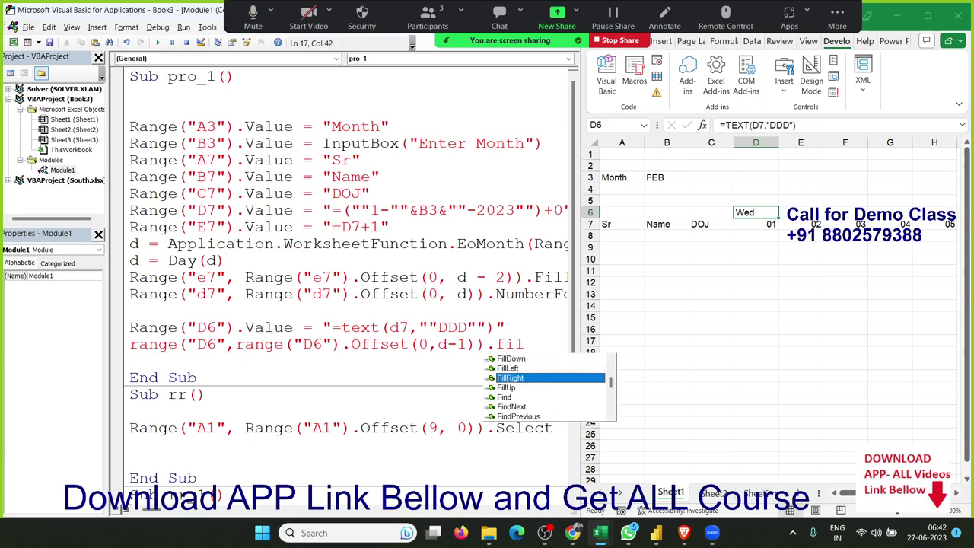
{"action": "key", "text": "Tab"}
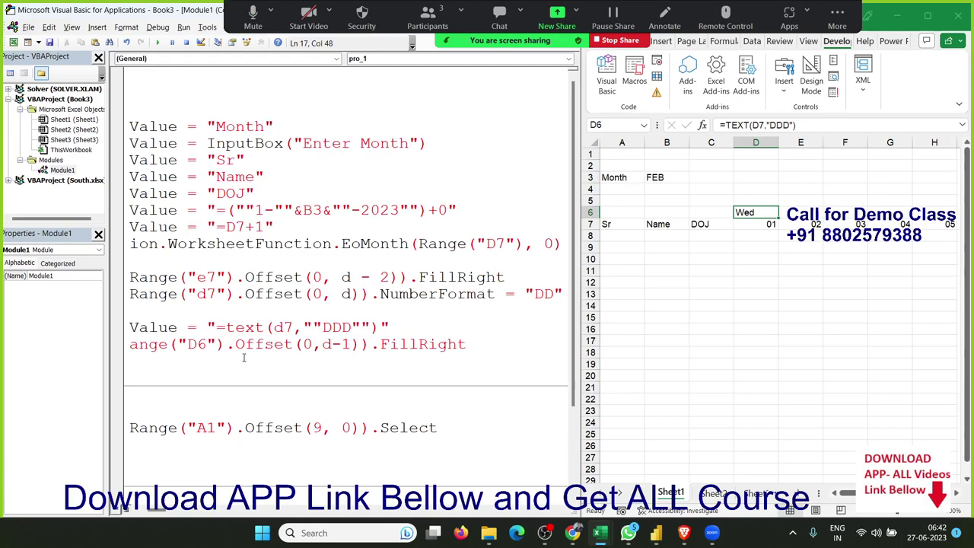
{"action": "key", "text": "Return"}
{"action": "left_click", "coordinate": [240, 283]}
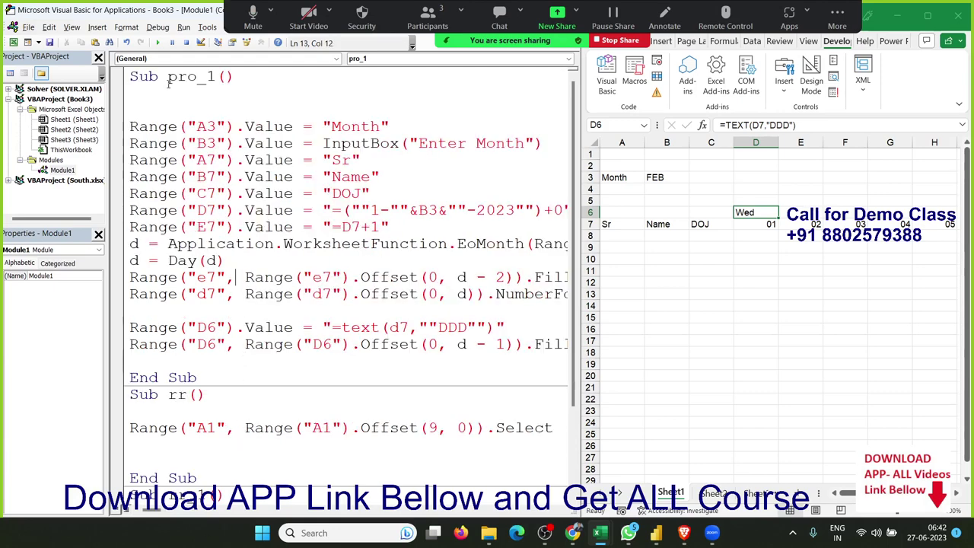
Run pro_1 for JAN and check that row 6 shows weekday names from Sun above days 01–31.
{"action": "left_click", "coordinate": [157, 44]}
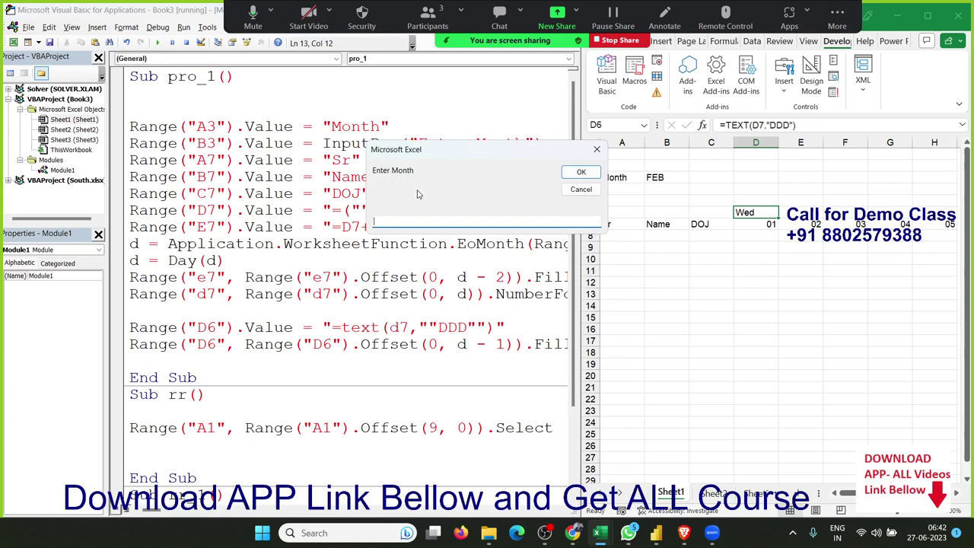
{"action": "type", "text": "JAN"}
{"action": "left_click", "coordinate": [581, 173]}
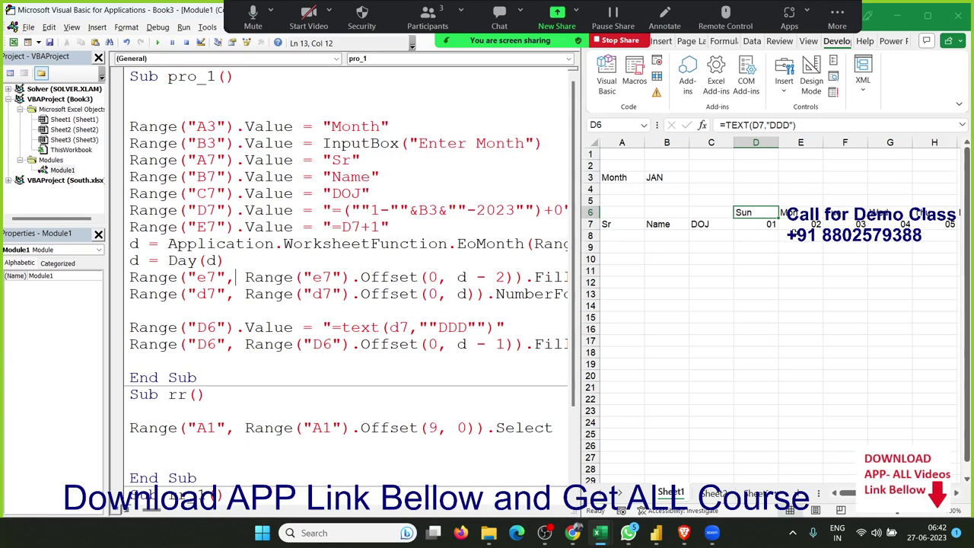
{"action": "left_click", "coordinate": [793, 225]}
{"action": "key", "text": "Right"}
{"action": "key", "text": "Right"}
{"action": "key", "text": "Right"}
{"action": "key", "text": "Right"}
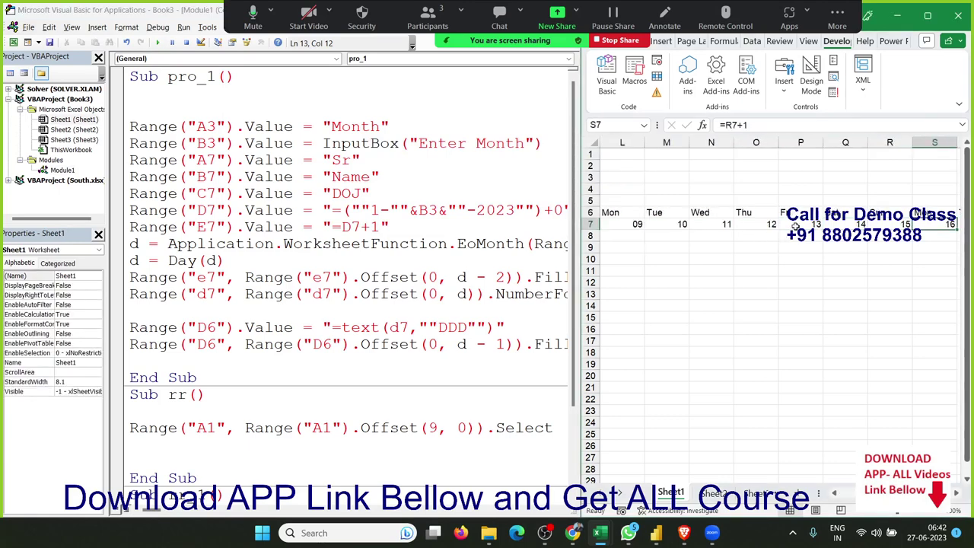
{"action": "key", "text": "Right"}
{"action": "key", "text": "Right"}
{"action": "key", "text": "Right"}
{"action": "key", "text": "Right"}
{"action": "key", "text": "Right"}
{"action": "key", "text": "Right"}
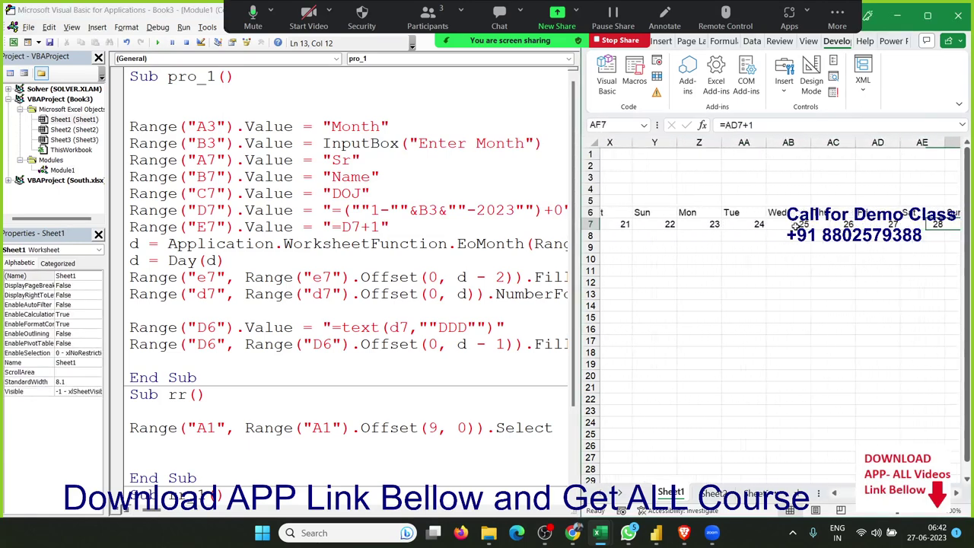
{"action": "key", "text": "Right"}
{"action": "key", "text": "Right"}
{"action": "key", "text": "Right"}
{"action": "key", "text": "Right"}
{"action": "key", "text": "Right"}
{"action": "key", "text": "Right"}
{"action": "key", "text": "Left"}
{"action": "key", "text": "Left"}
{"action": "key", "text": "Up"}
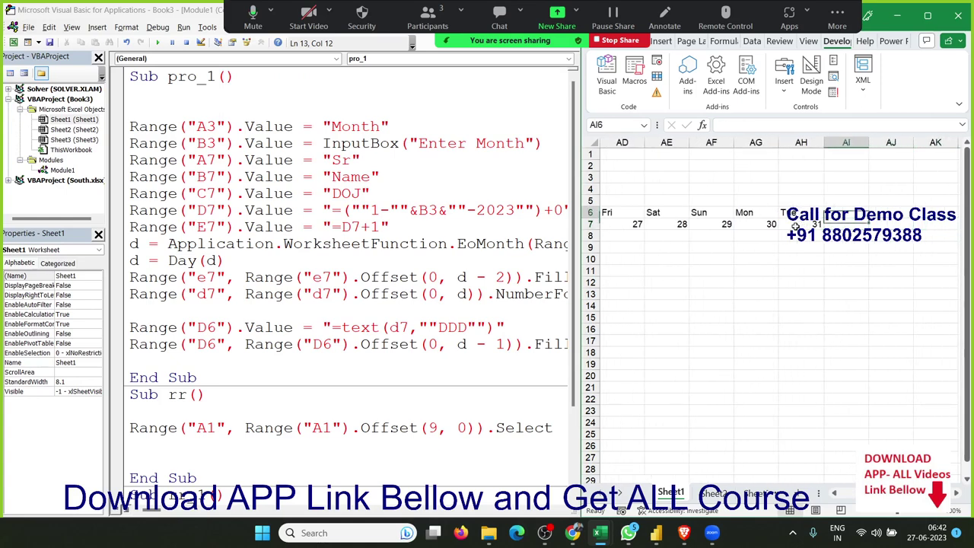
{"action": "key", "text": "Left"}
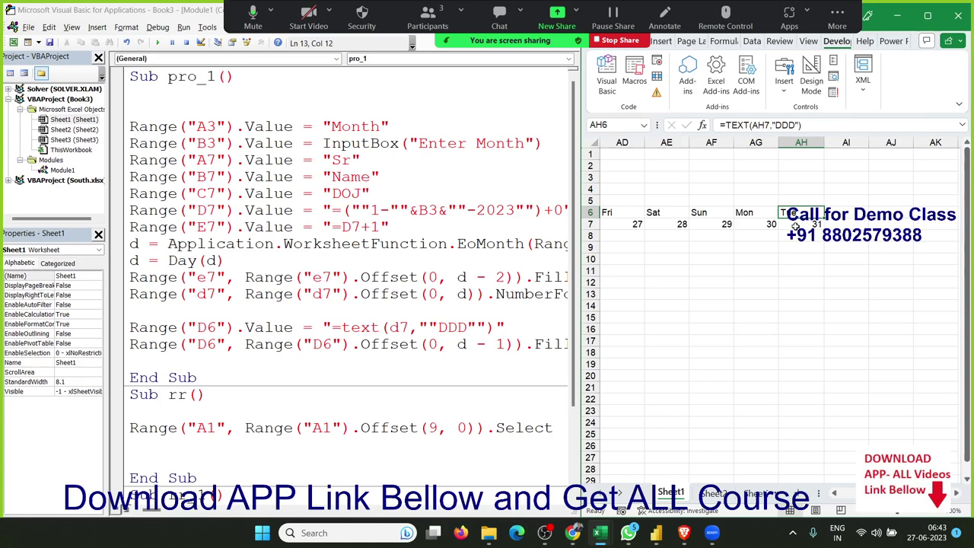
{"action": "key", "text": "Down"}
{"action": "key", "text": "Left"}
{"action": "key", "text": "Left"}
{"action": "key", "text": "Left"}
{"action": "key", "text": "Left"}
{"action": "key", "text": "Left"}
{"action": "key", "text": "Left"}
{"action": "key", "text": "Left"}
{"action": "key", "text": "Left"}
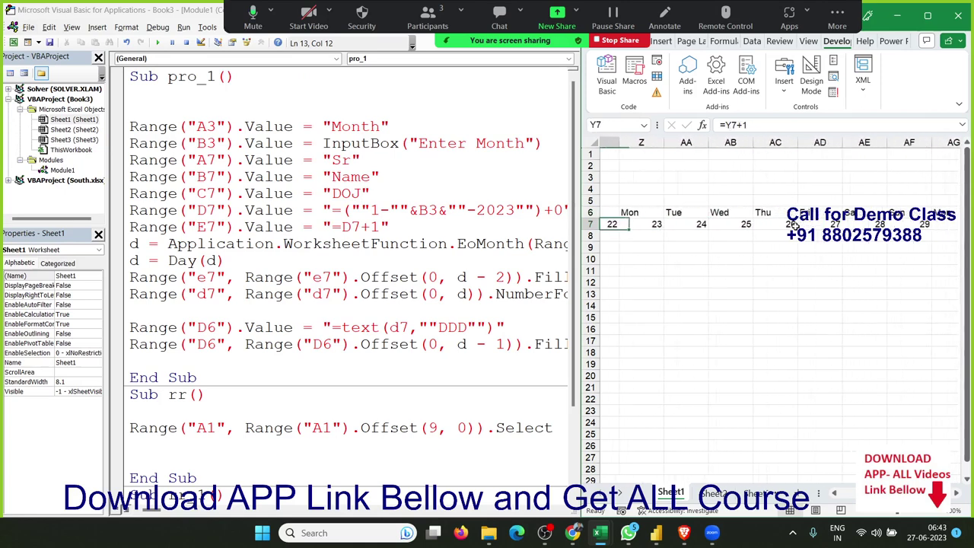
{"action": "key", "text": "Left"}
{"action": "key", "text": "Left"}
{"action": "key", "text": "Left"}
{"action": "key", "text": "Left"}
{"action": "key", "text": "Left"}
{"action": "key", "text": "Left"}
{"action": "key", "text": "Left"}
{"action": "key", "text": "Left"}
{"action": "key", "text": "Left"}
{"action": "key", "text": "Left"}
{"action": "key", "text": "Left"}
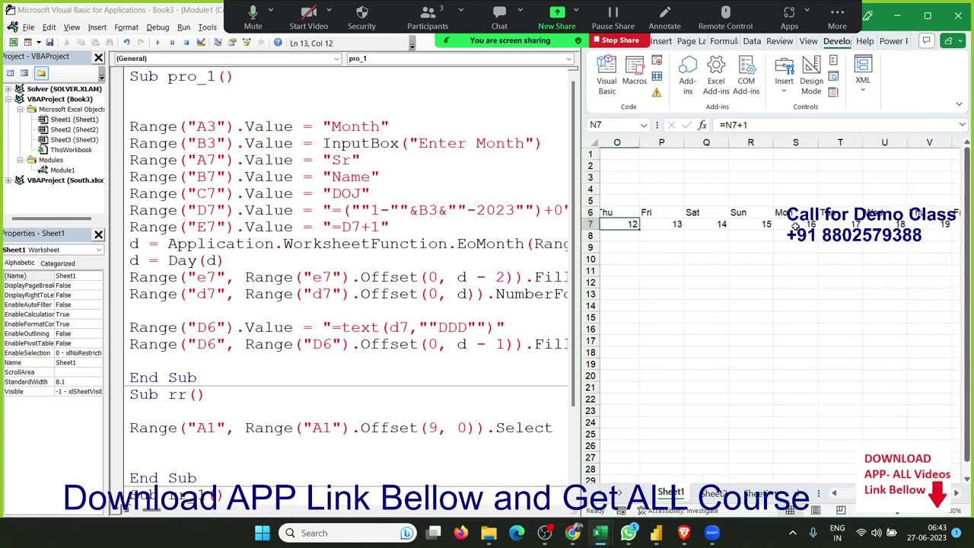
{"action": "key", "text": "Left"}
{"action": "key", "text": "Left"}
{"action": "key", "text": "Left"}
{"action": "key", "text": "Left"}
{"action": "key", "text": "Left"}
{"action": "key", "text": "Left"}
{"action": "key", "text": "Left"}
{"action": "key", "text": "Left"}
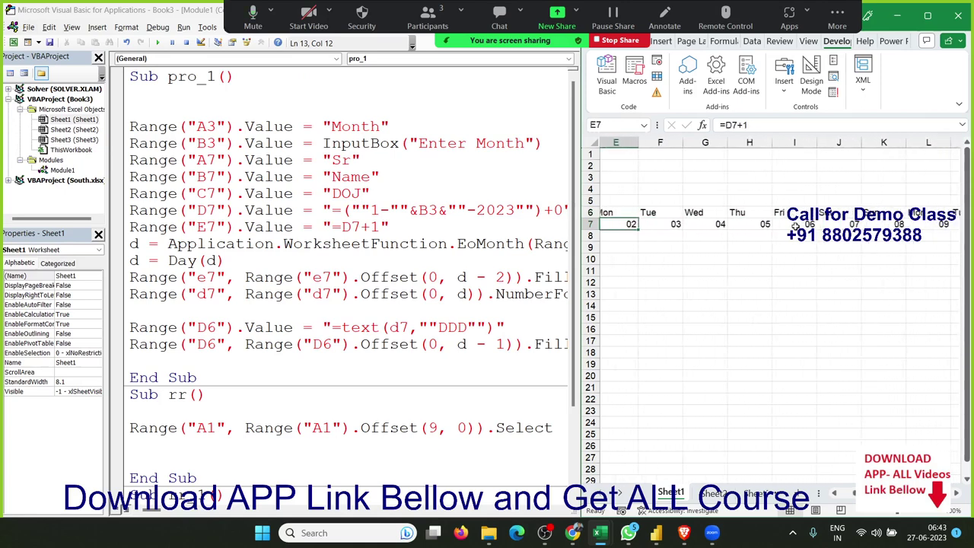
{"action": "key", "text": "Left"}
{"action": "key", "text": "Left"}
{"action": "key", "text": "Right"}
{"action": "key", "text": "Up"}
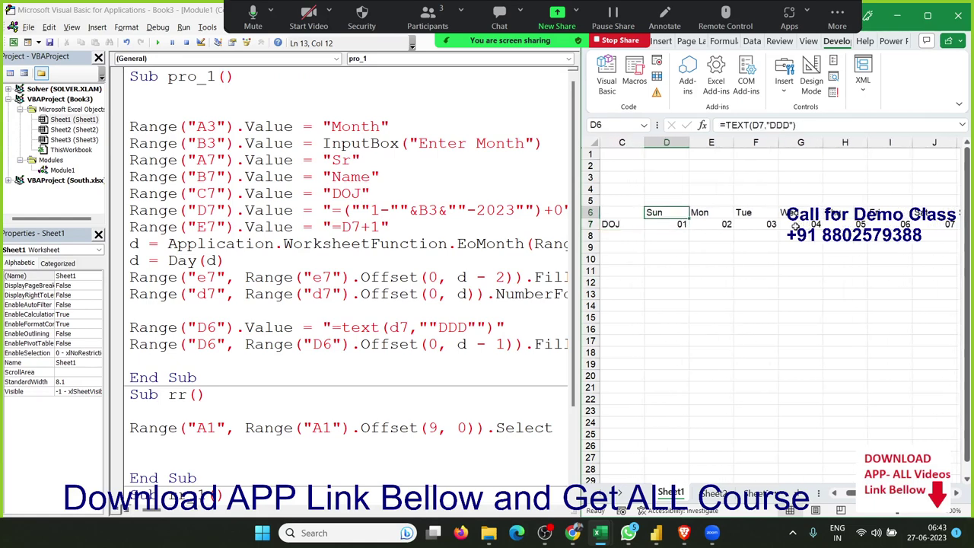
{"action": "key", "text": "Down"}
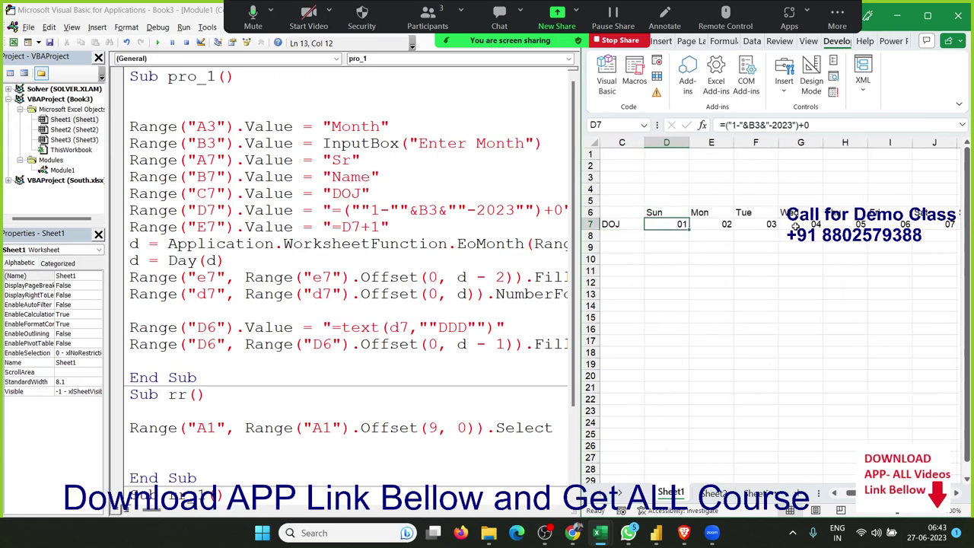
{"action": "key", "text": "Down"}
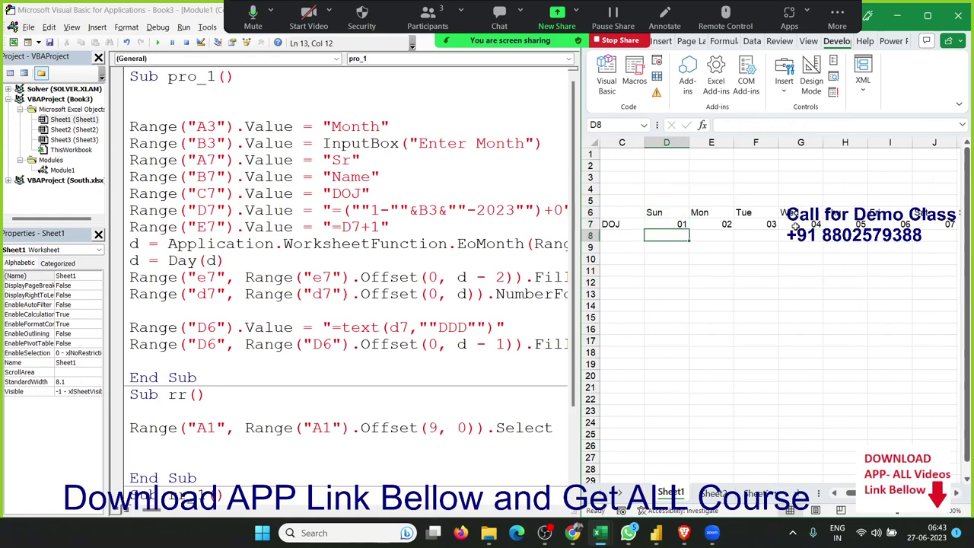
{"action": "key", "text": "Left"}
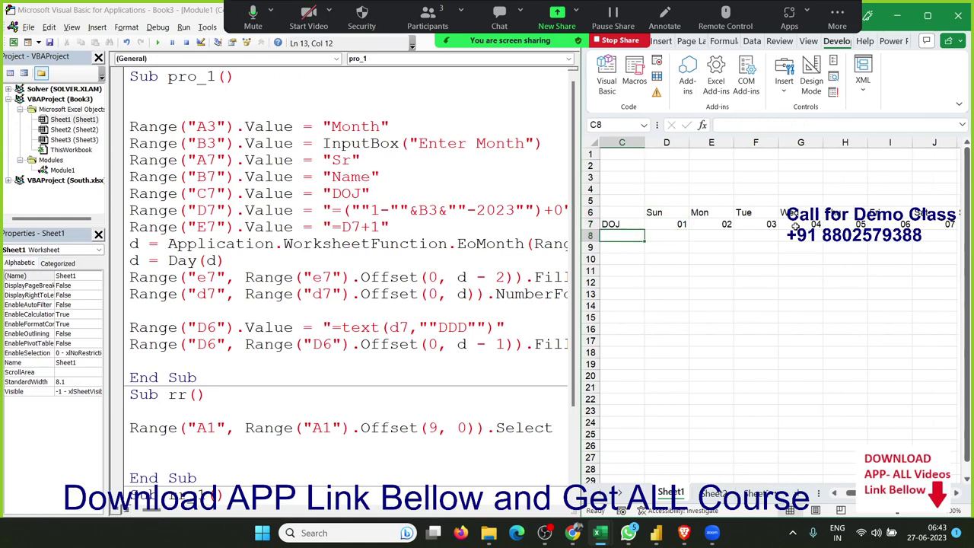
Drag the VBA editor's edge right so the full FillRight lines fit.
{"action": "left_click", "coordinate": [264, 345]}
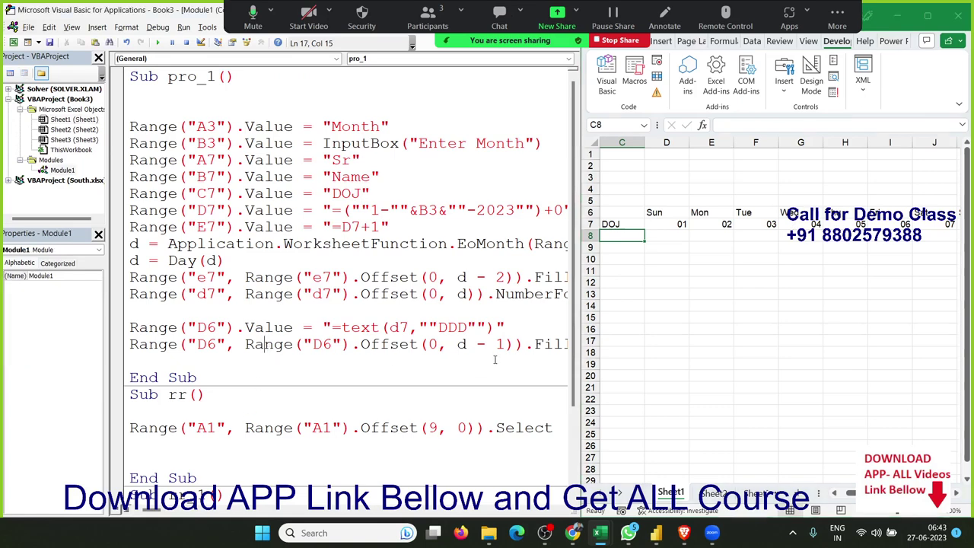
{"action": "left_click_drag", "start_coordinate": [582, 324], "coordinate": [638, 320]}
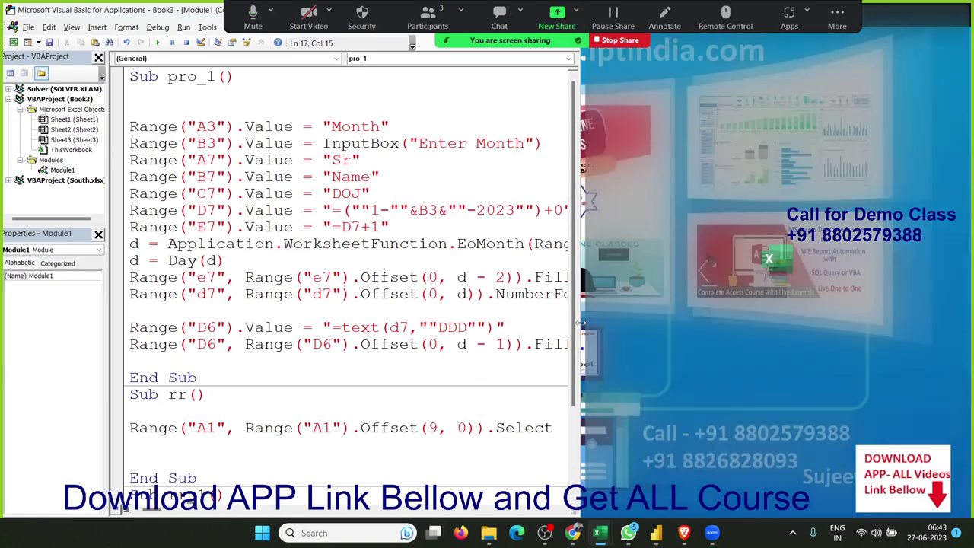